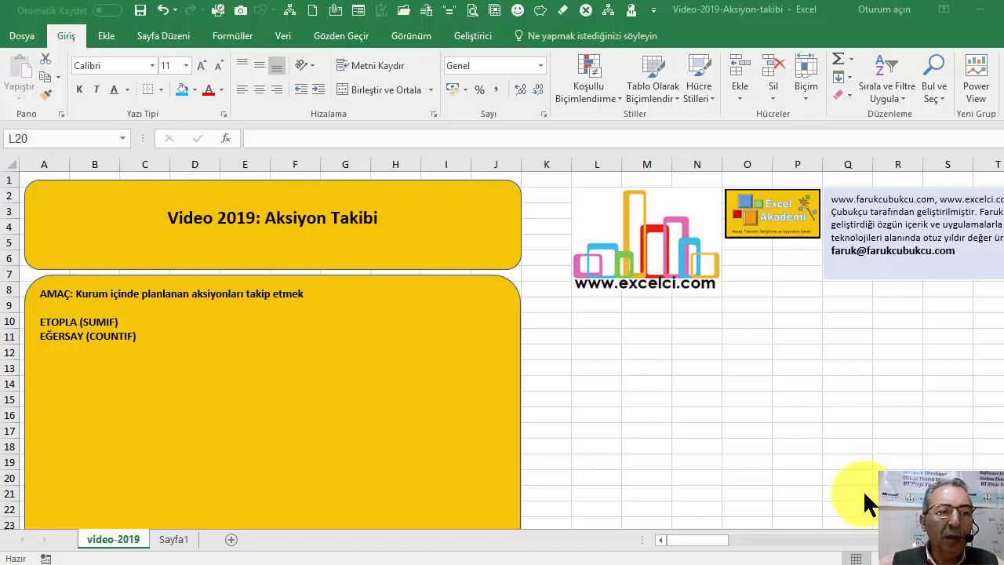
Go to the Sayfa1 sheet and review the empty table's columns, including the DURUM cell comment.
left_click(172, 541)
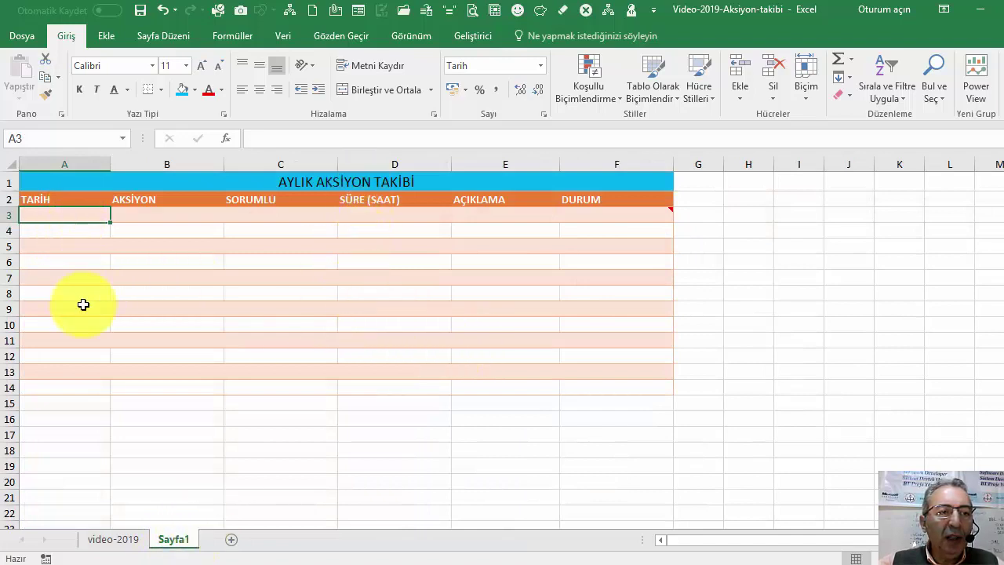
left_click(184, 218)
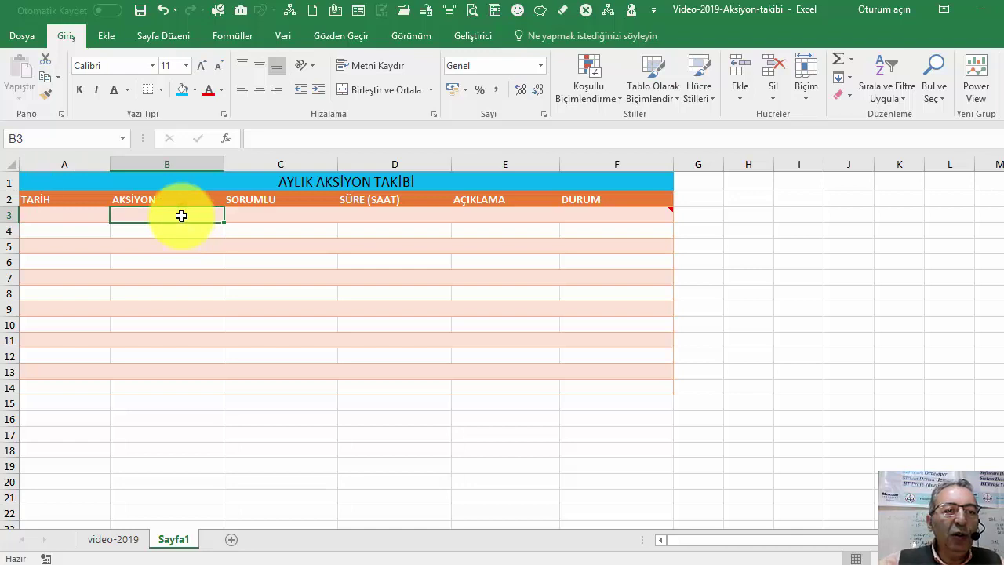
left_click(277, 212)
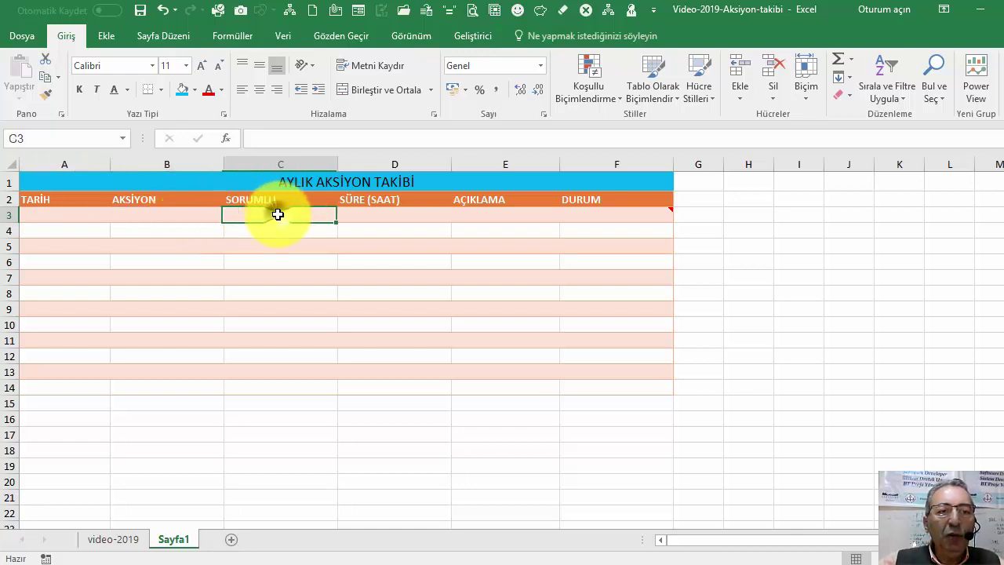
left_click(399, 210)
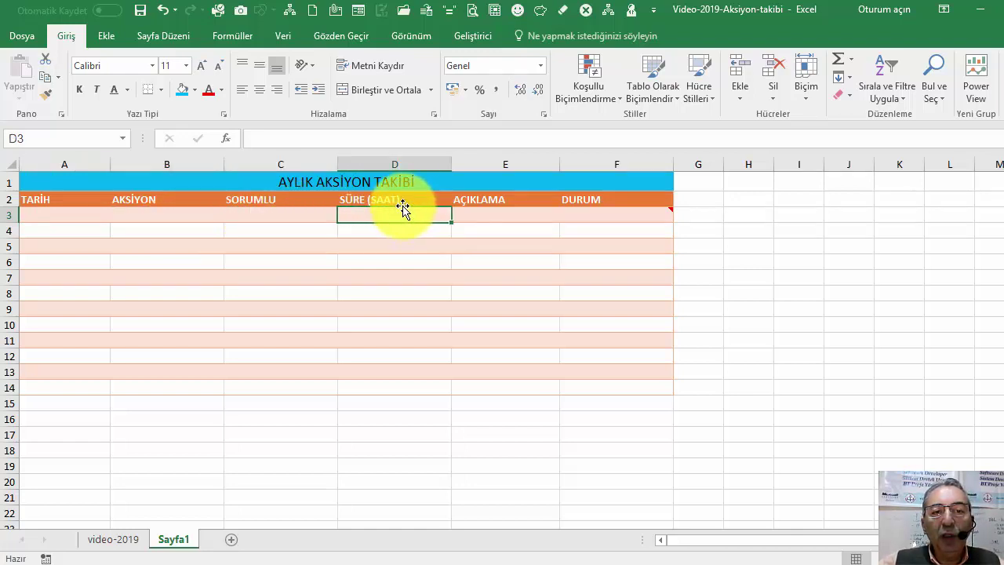
left_click(492, 204)
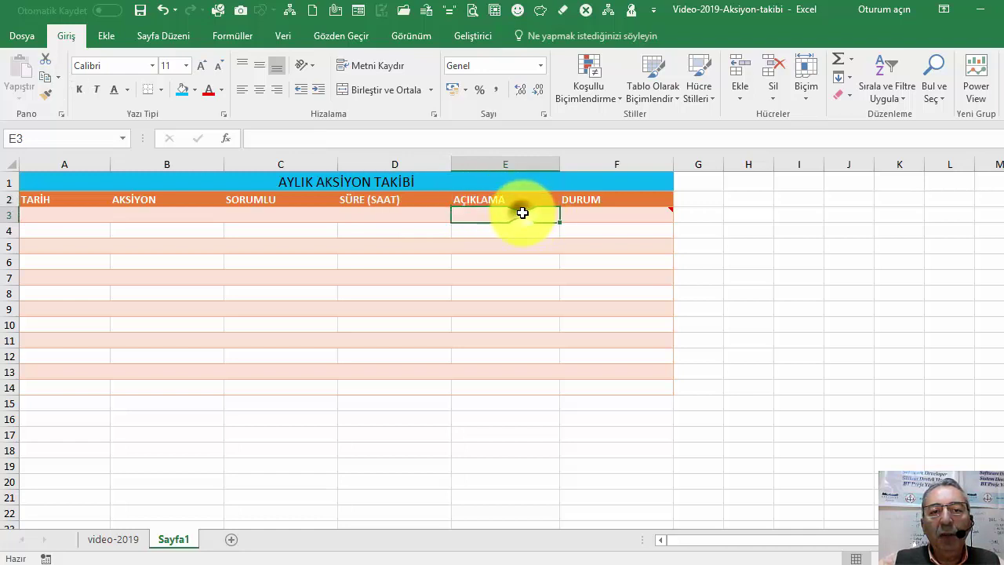
left_click(603, 214)
mouse_move(632, 217)
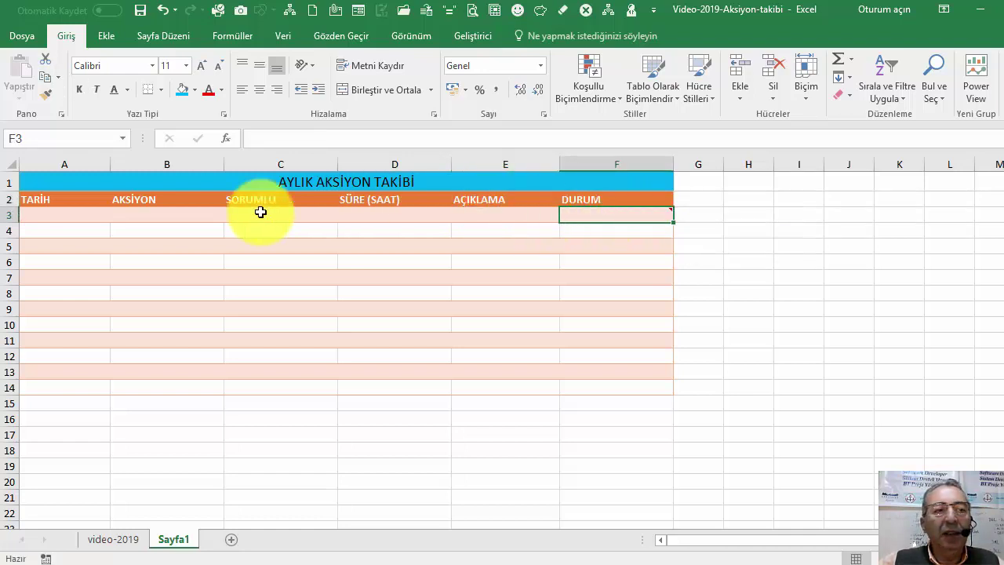
left_click(51, 218)
Enter 21.10.2017 in A3 and fill the date series down to A14 without formatting.
type("21.10.2017")
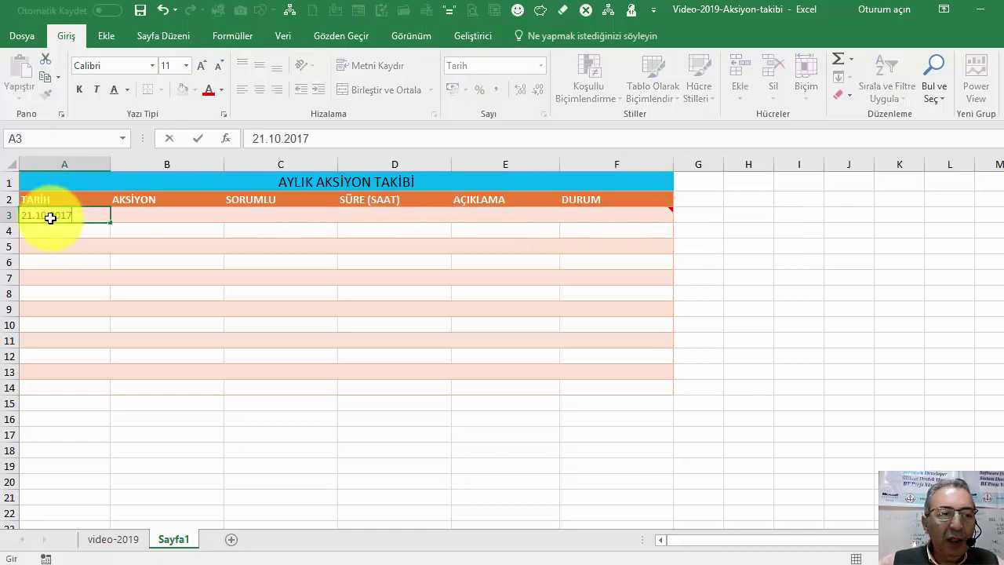
key("ctrl+Return")
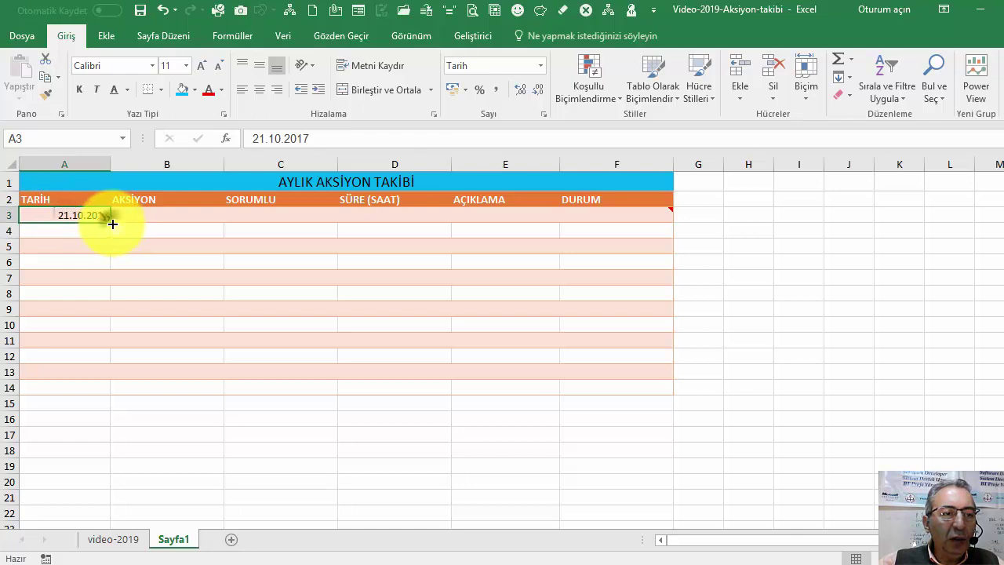
left_click_drag(115, 224, 126, 396)
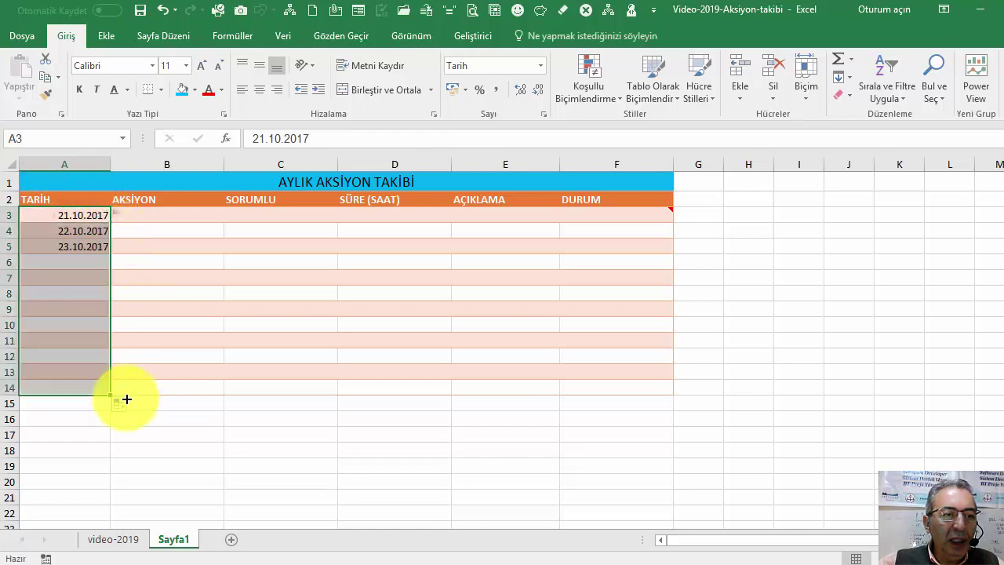
left_click(123, 407)
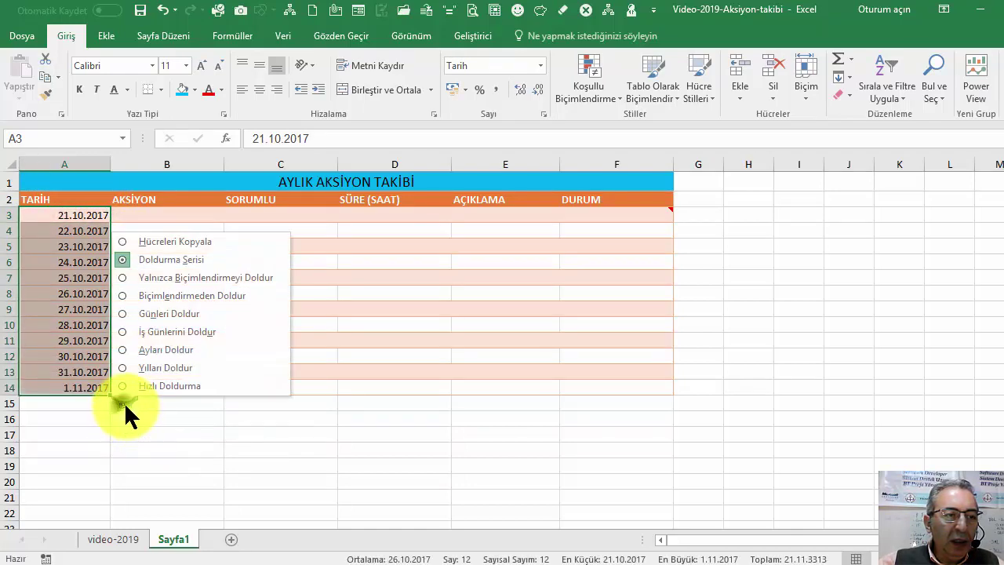
left_click(203, 304)
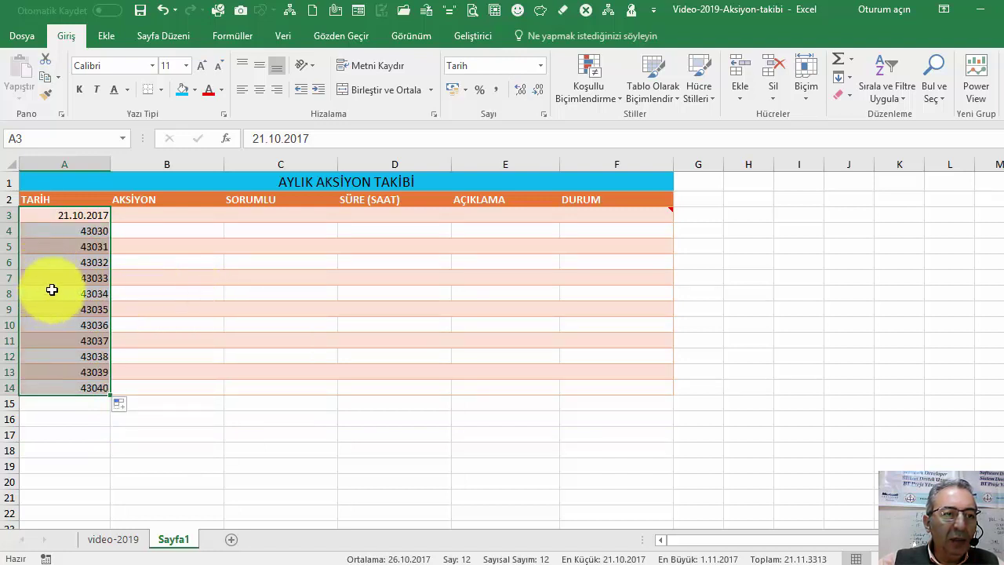
Format the filled TARİH cells as Short Date.
left_click(539, 62)
left_click(527, 233)
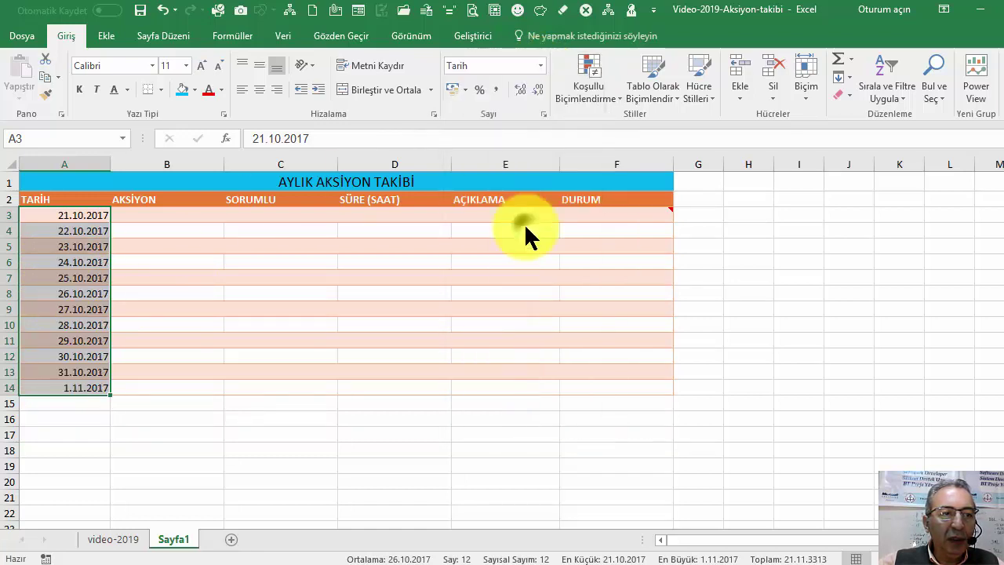
left_click(80, 279)
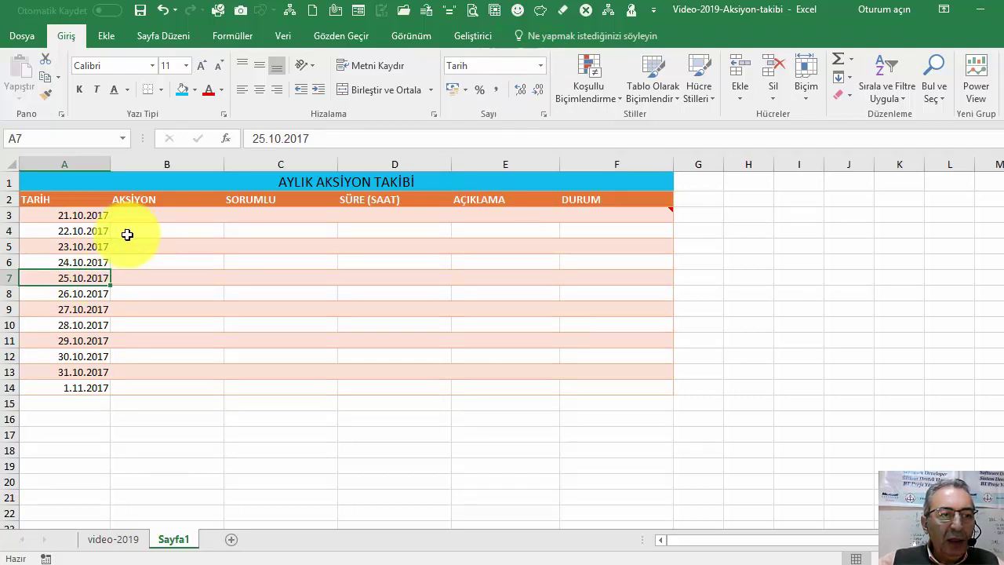
left_click(160, 215)
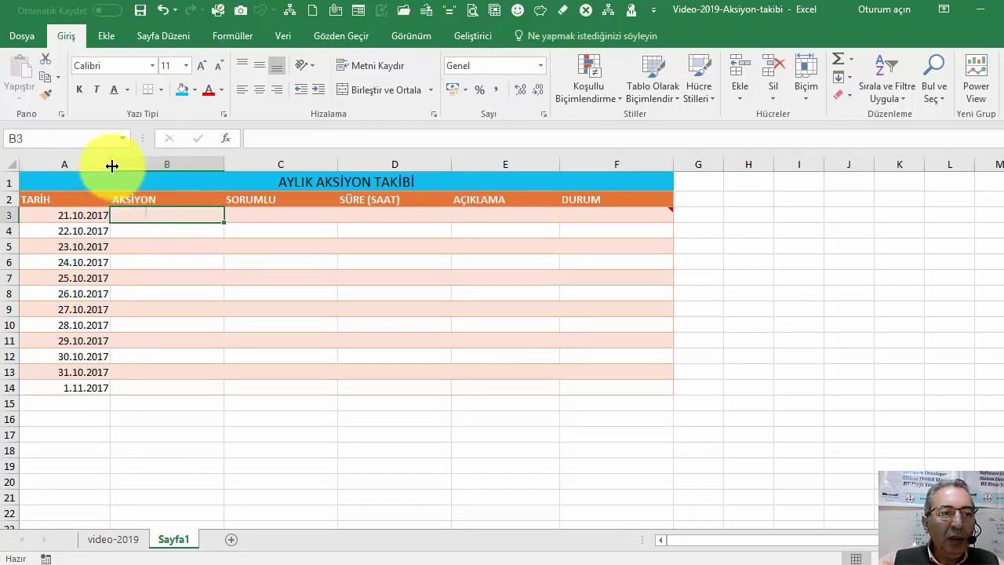
Widen column A and enter 'MAKİNA BAKIMLARI YAPILACAK' in B3, fixing the typo.
left_click_drag(111, 164, 115, 164)
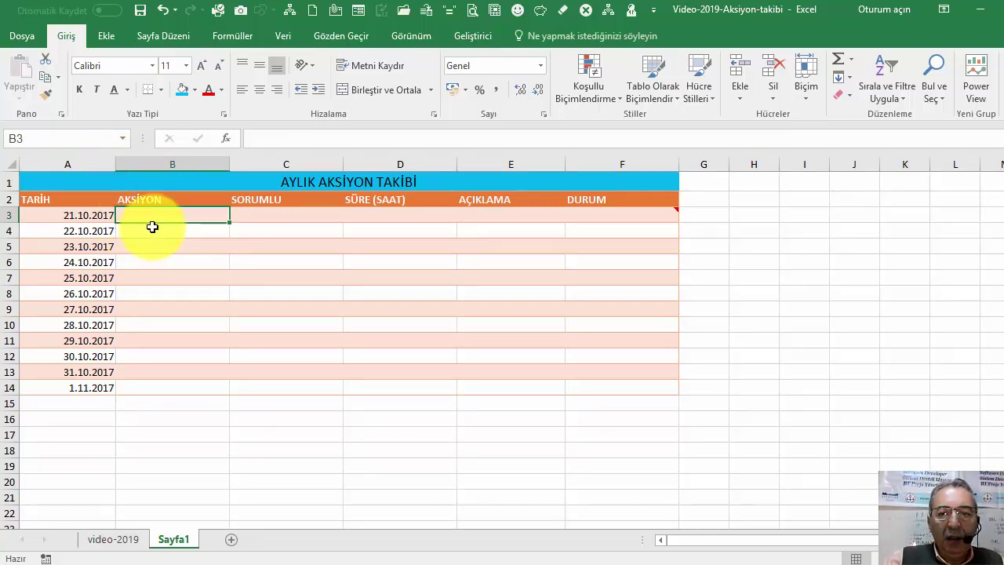
type("m")
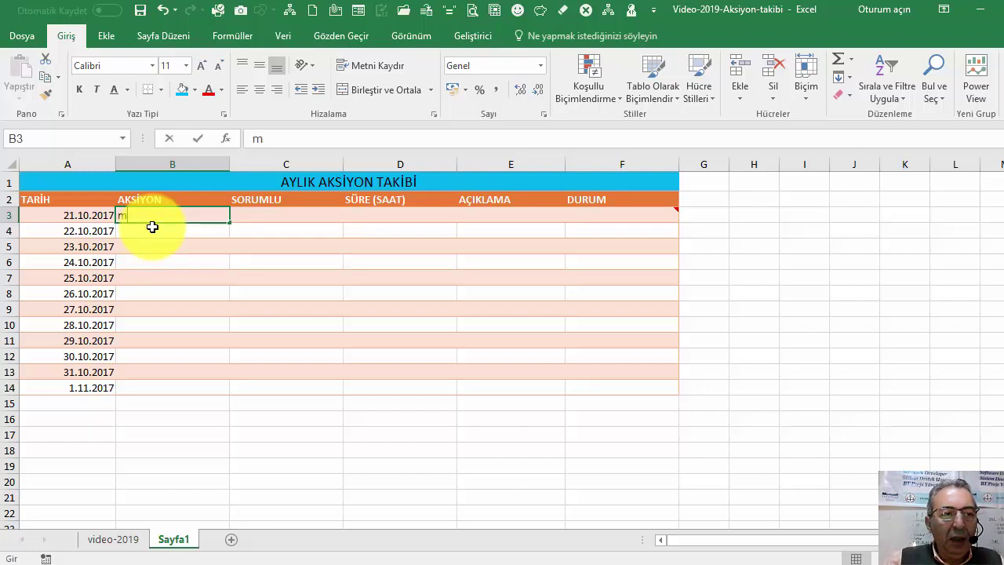
type("alz")
key("BackSpace")
key("BackSpace")
key("BackSpace")
type("MA")
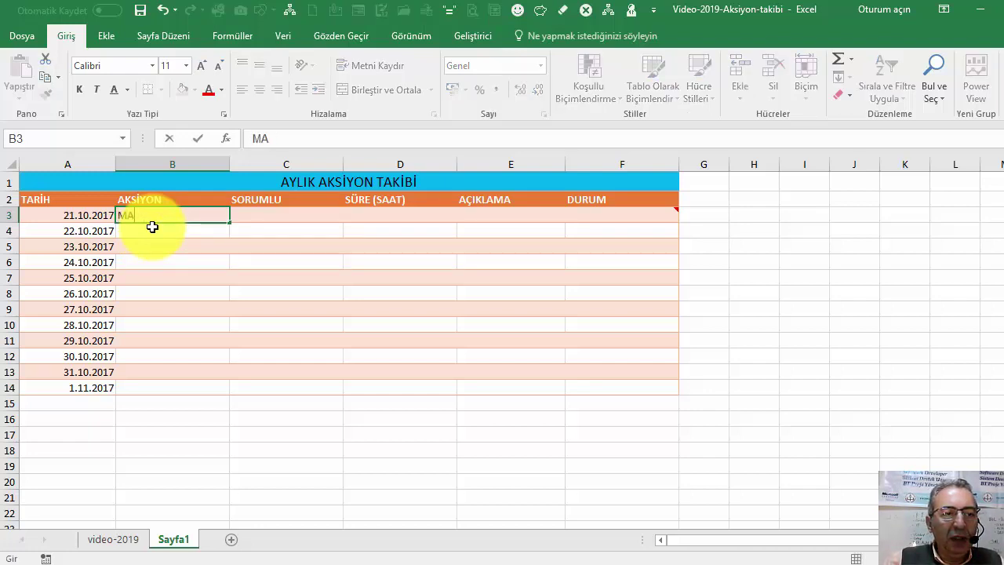
type("KİNA BAKIMIL")
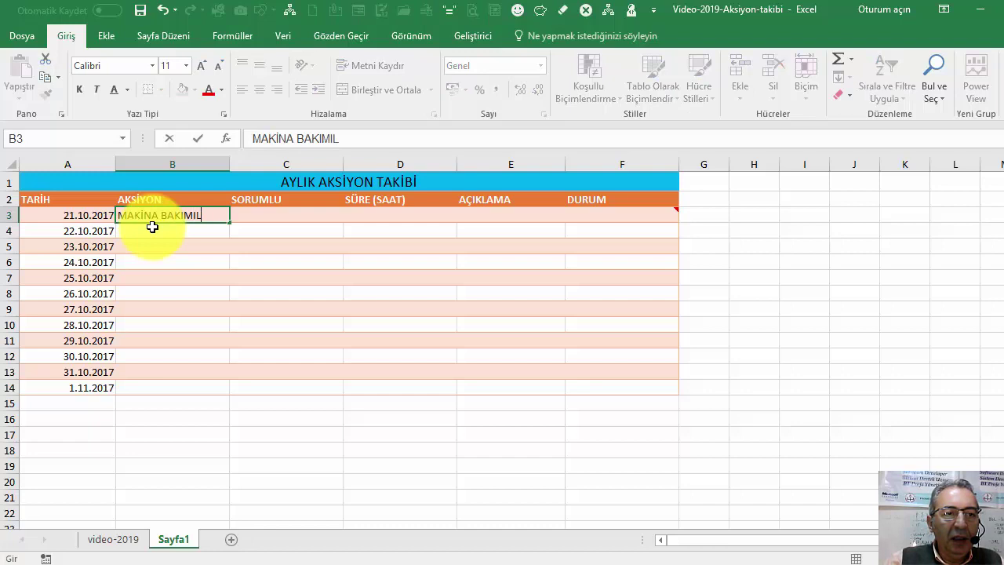
key("BackSpace")
key("BackSpace")
type("LARI YAPU")
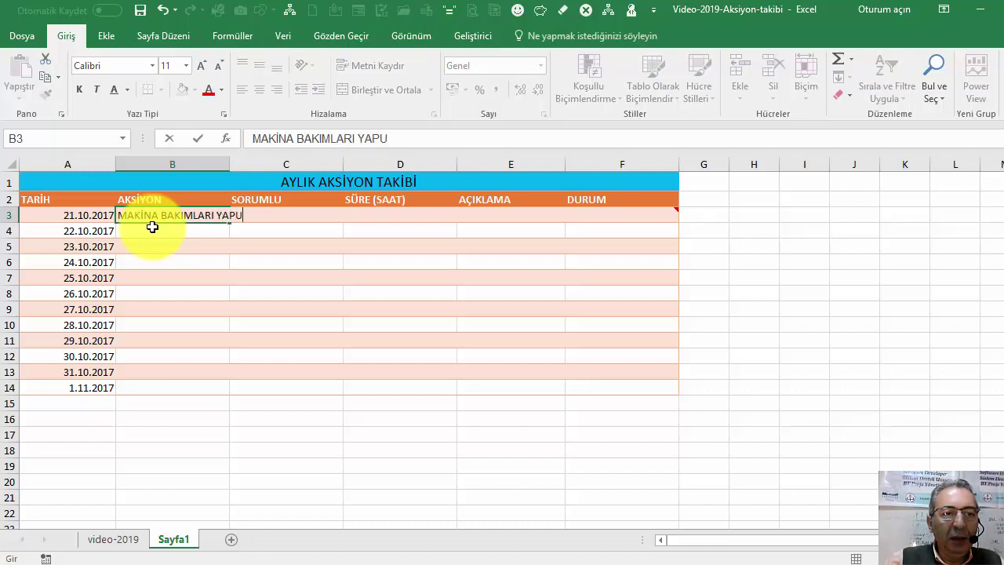
key("BackSpace")
type("ILACA")
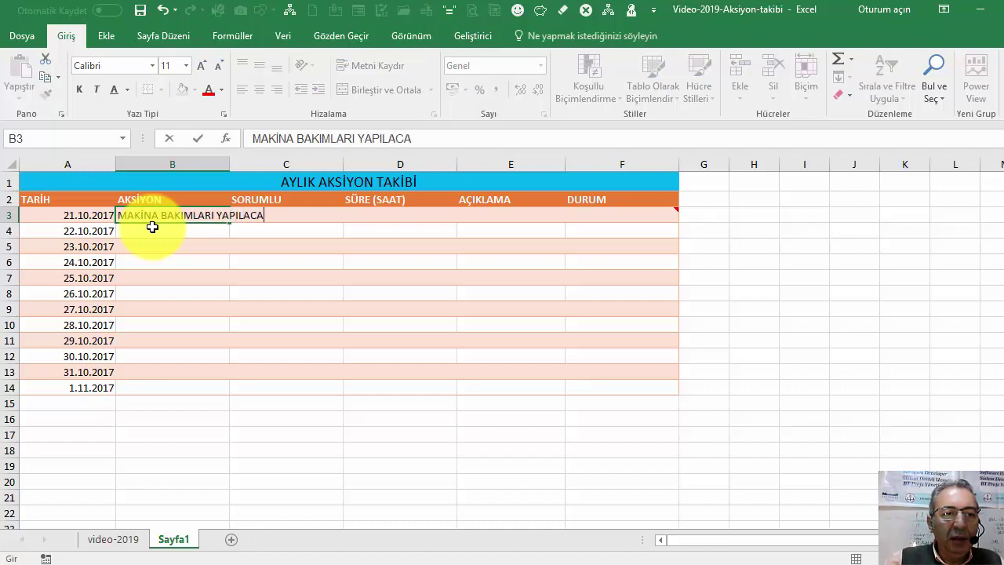
key("Return")
left_click(151, 220)
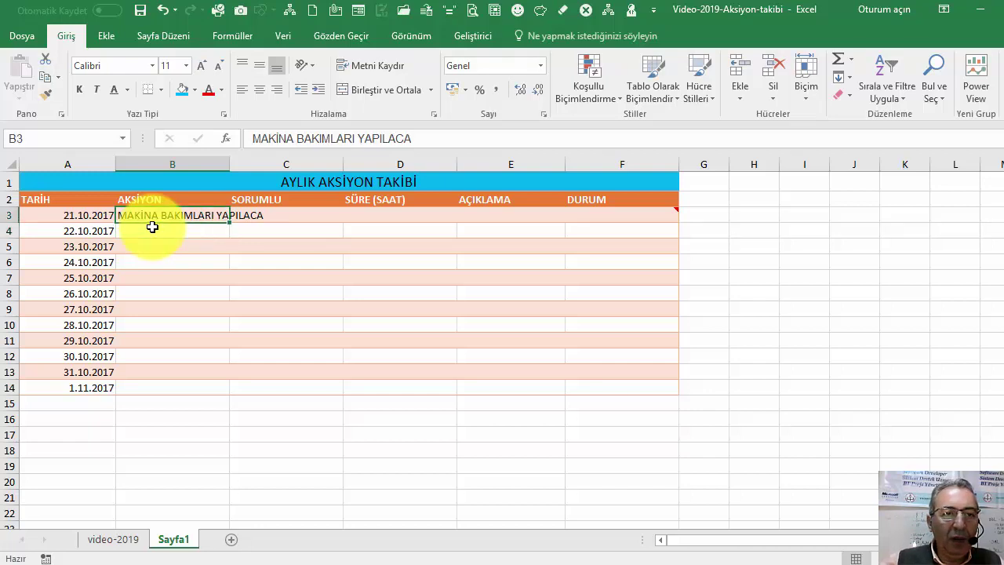
left_click(418, 138)
type("K")
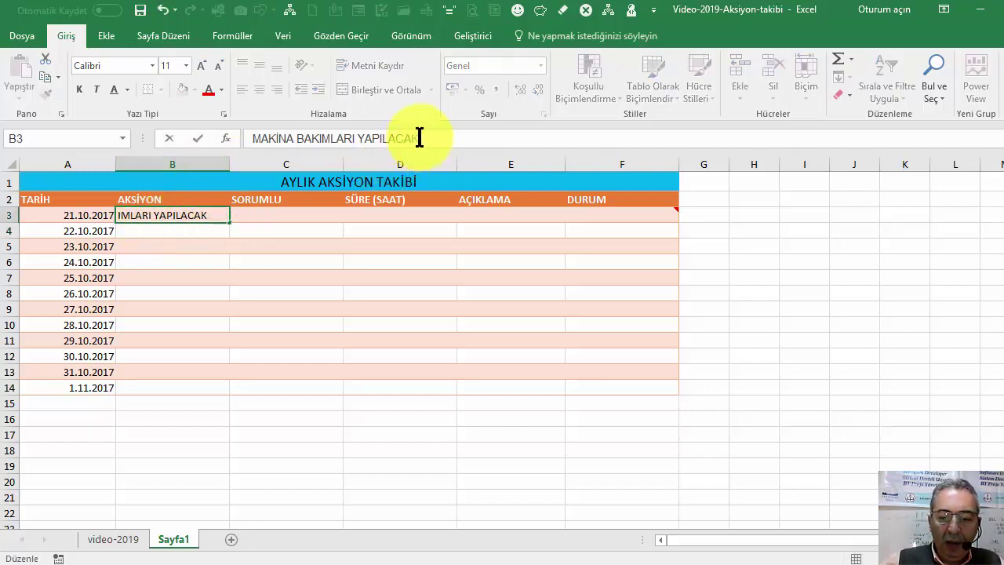
key("Return")
Enter 'DENETİM HAZILIĞI YAPILACAK' in B4.
type("DENETİ")
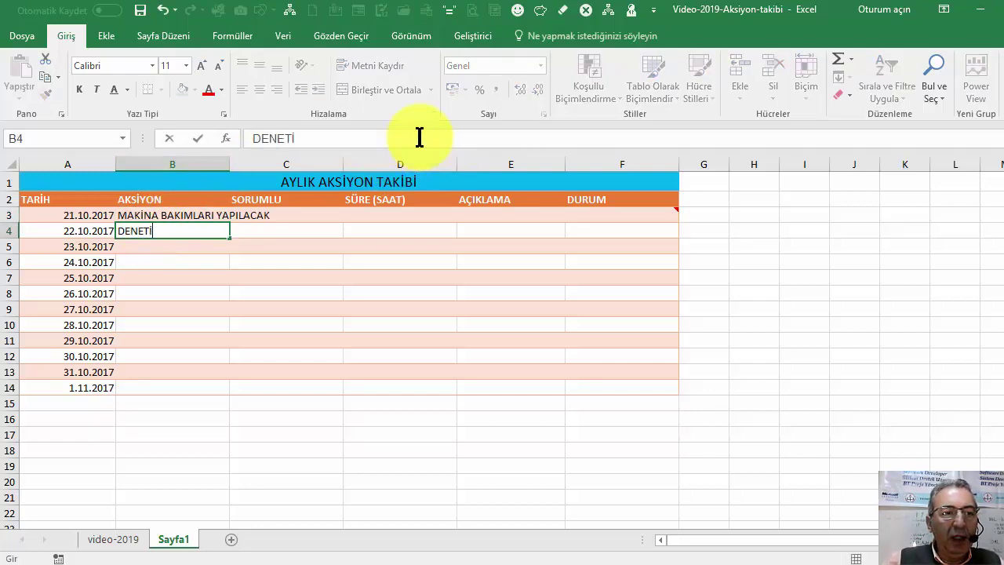
type("M HAZILIR")
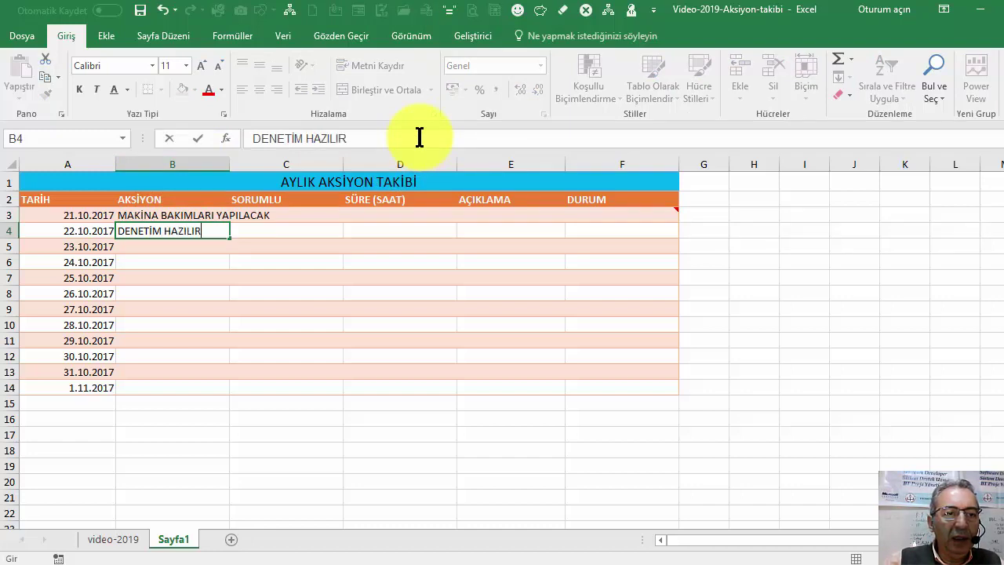
key("BackSpace")
key("BackSpace")
key("BackSpace")
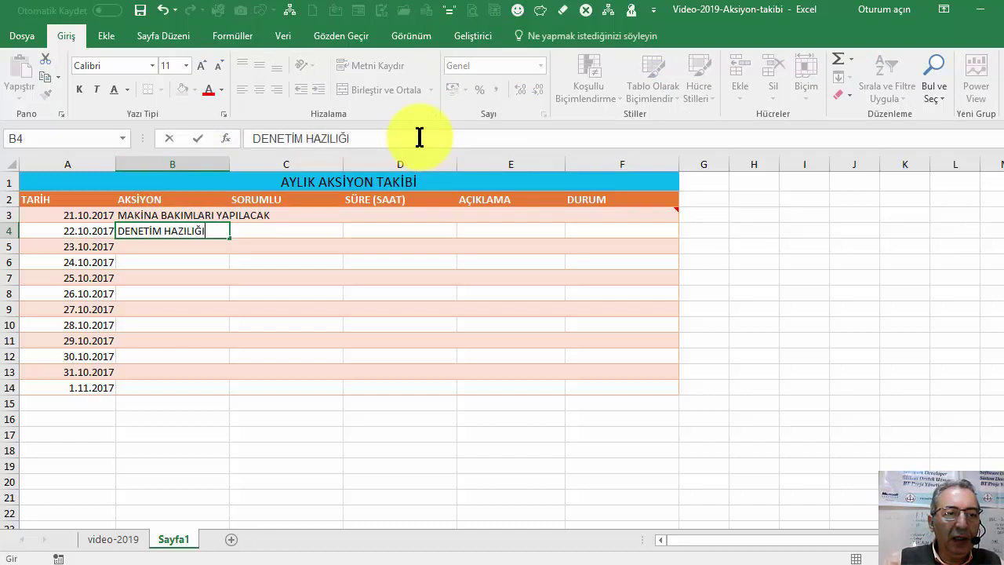
type(" YAPILACAK")
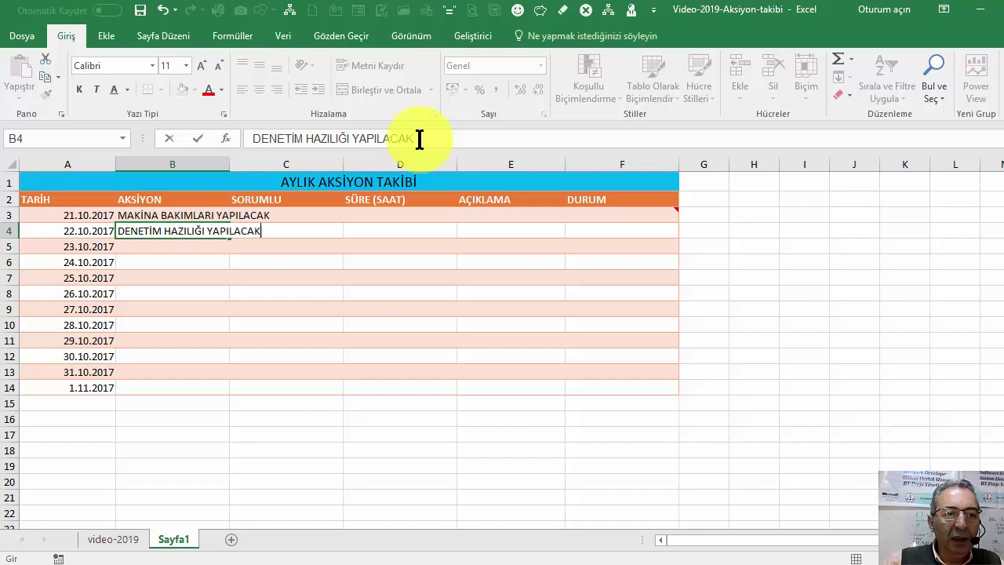
key("Return")
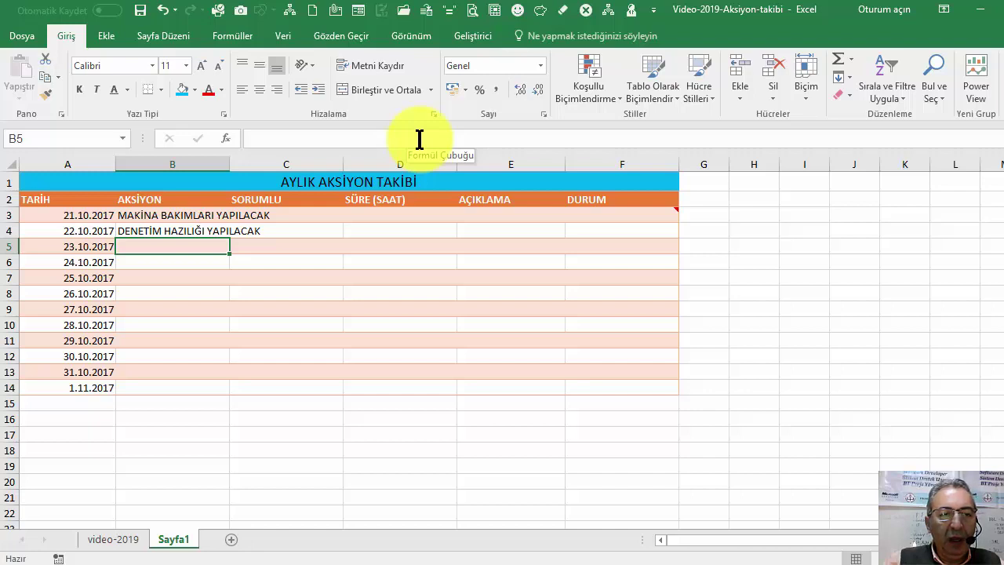
Add KAPI YENİLEME, the cabin fault task, IŞIK and SES SİSTEMİ YENİLENECEK in B5:B8; widen column B.
type("KAP")
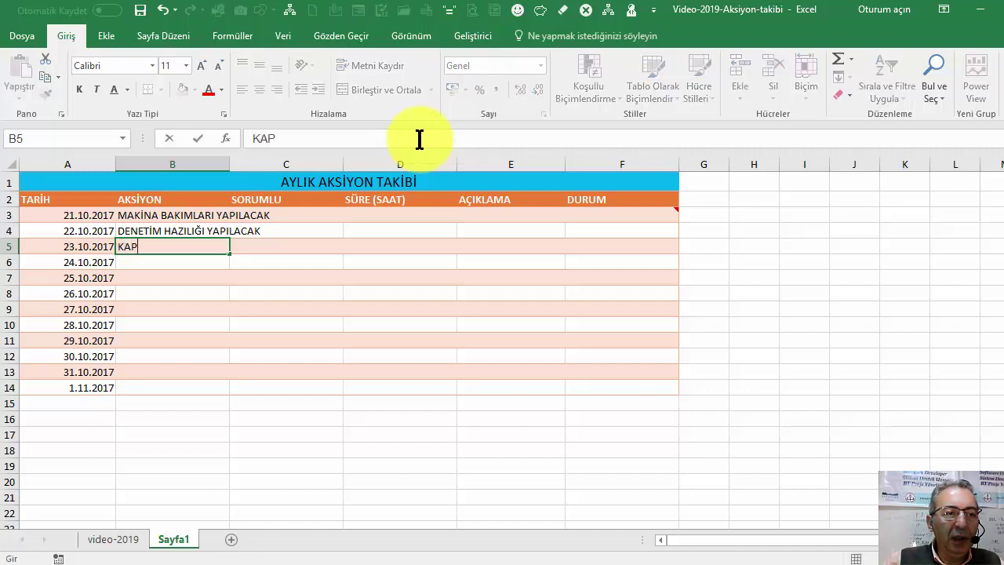
type("I YENİLEME")
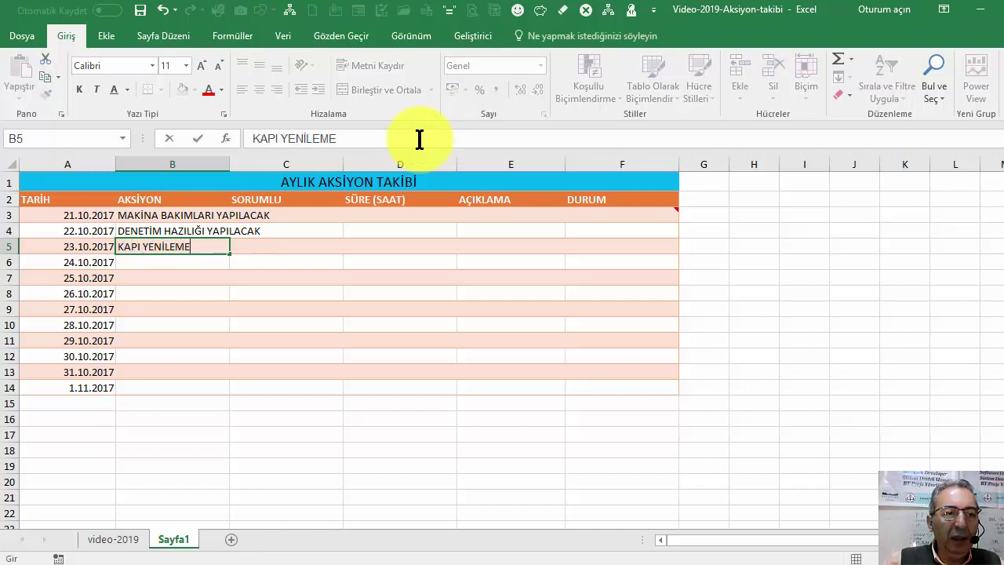
key("Return")
type("KAMA")
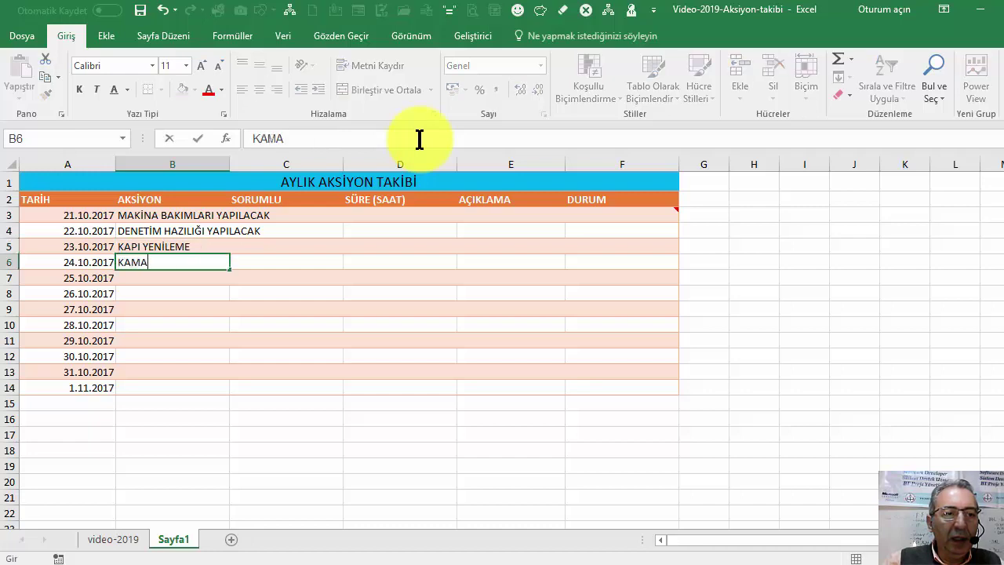
type("RA AR")
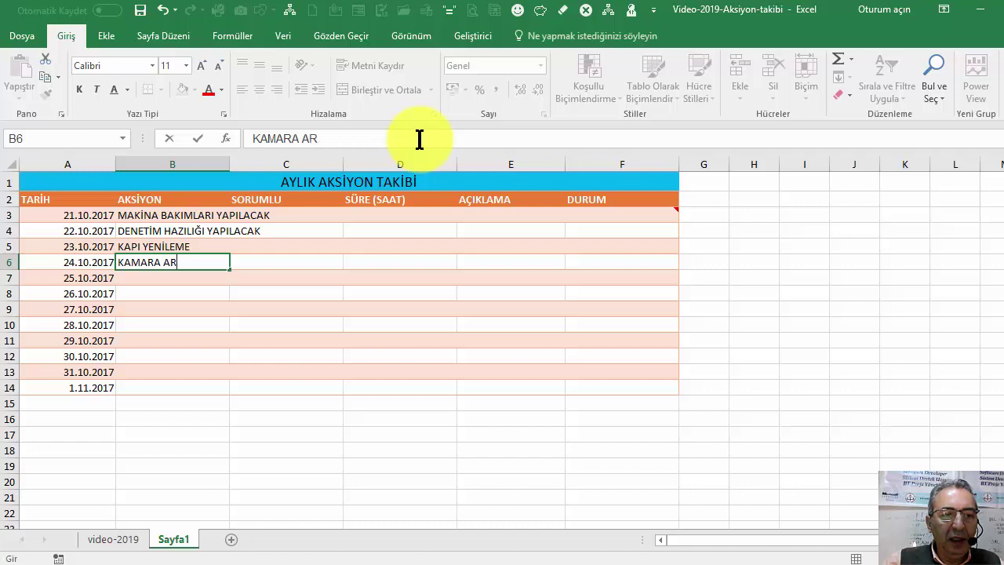
type("EIZASI GİDER")
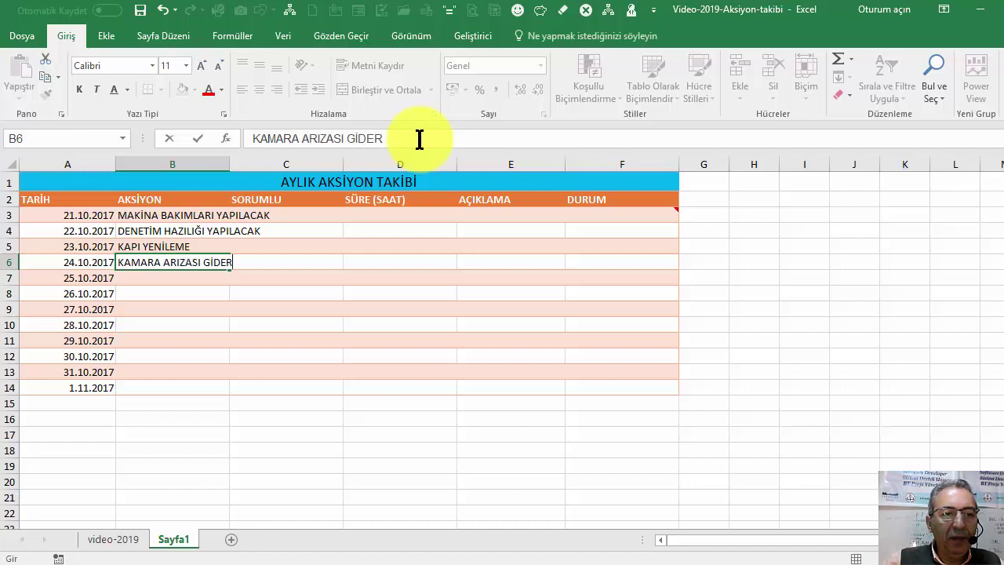
type("ECEK")
key("Return")
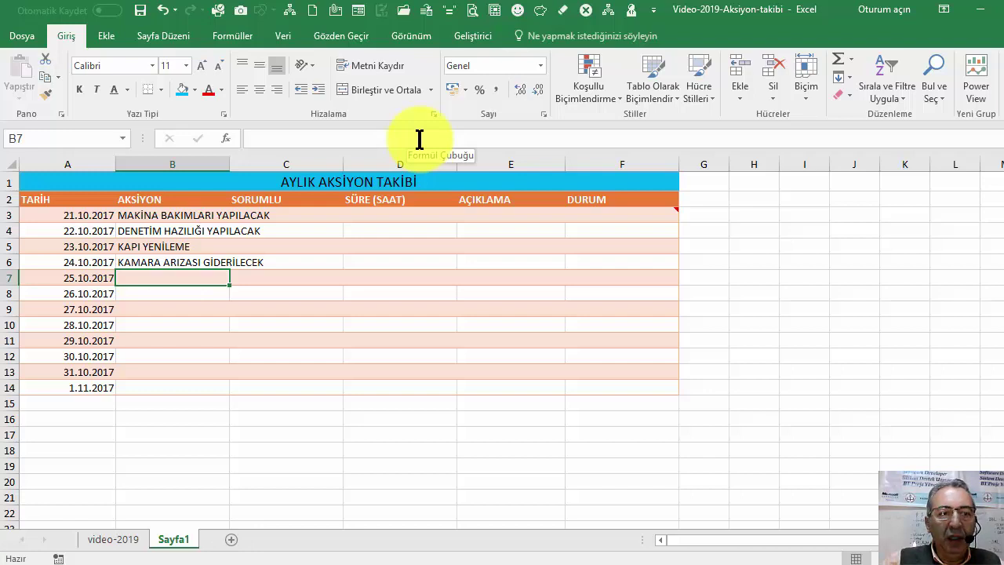
type("IŞIK S")
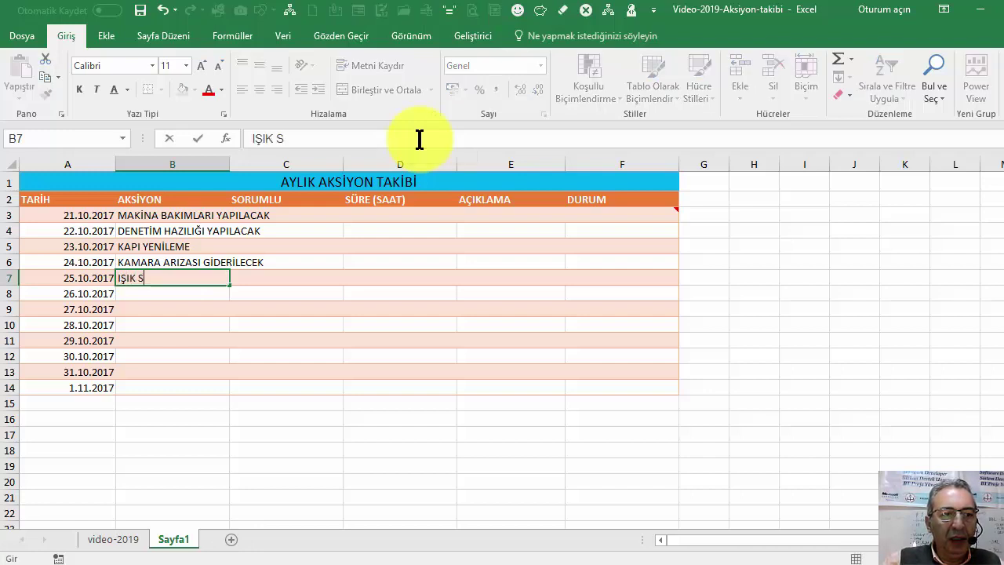
type("İSTEMİ YENİLENE")
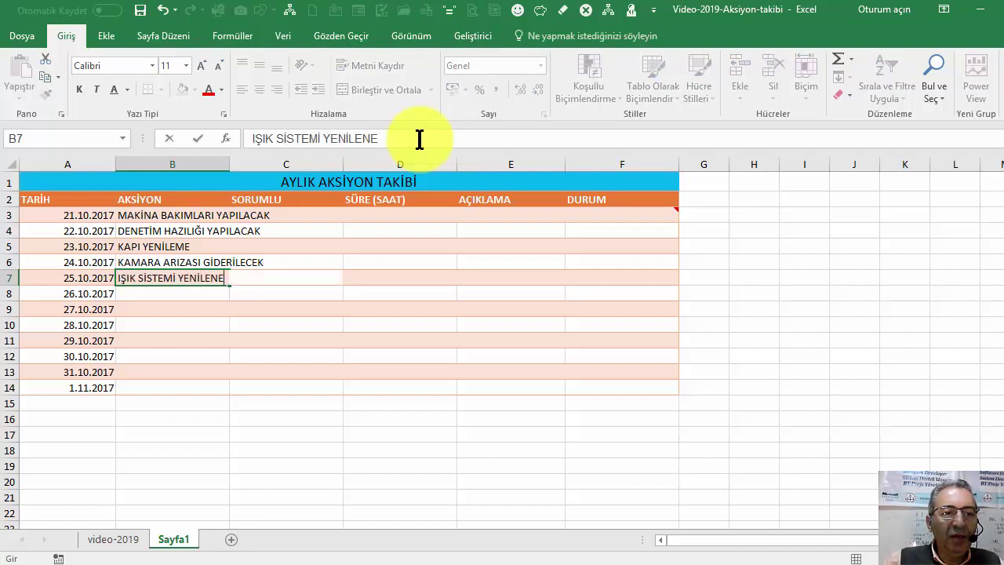
type("CEK")
key("Return")
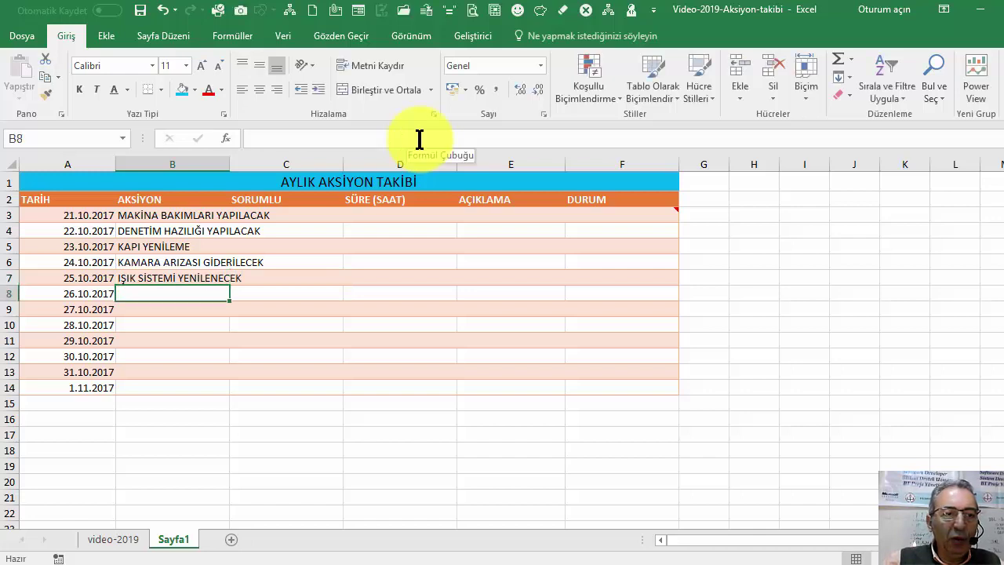
type("SES ")
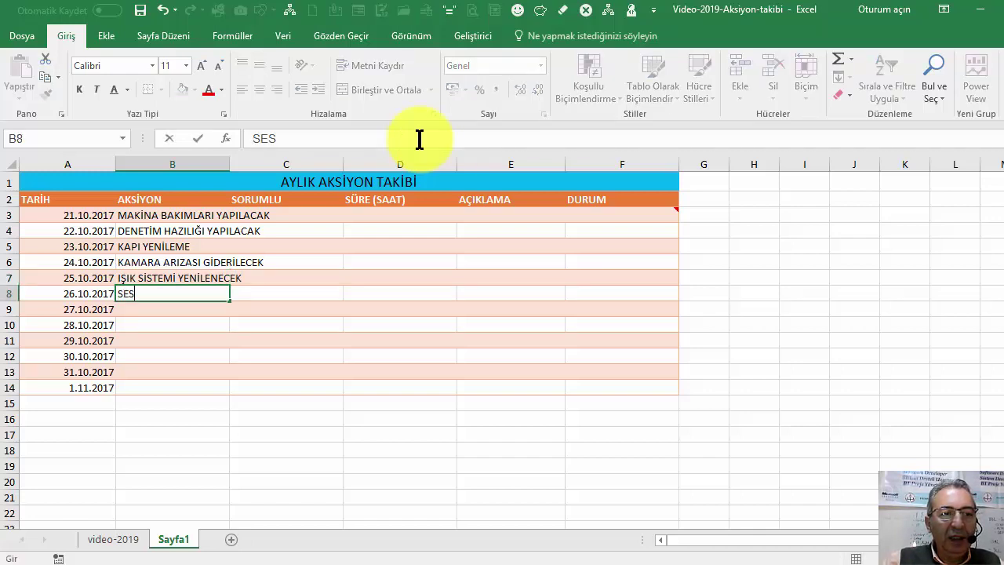
type("SİSTEMİ YENİL")
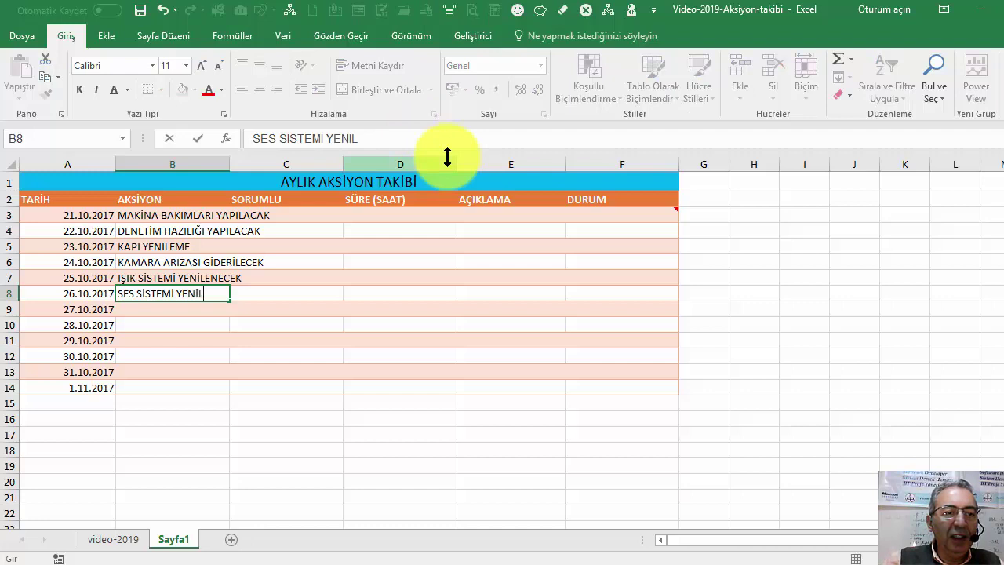
type("ENECEK")
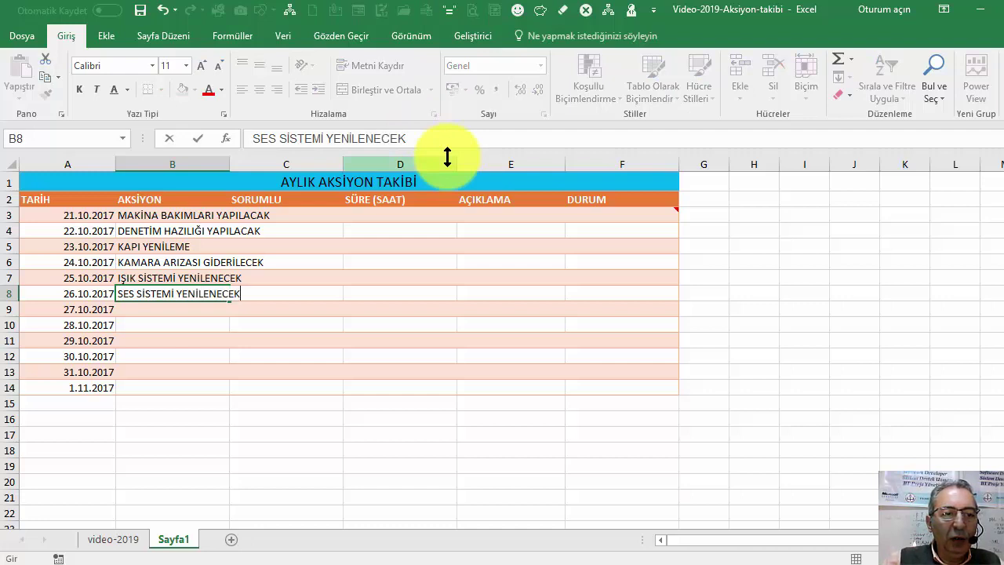
key("Return")
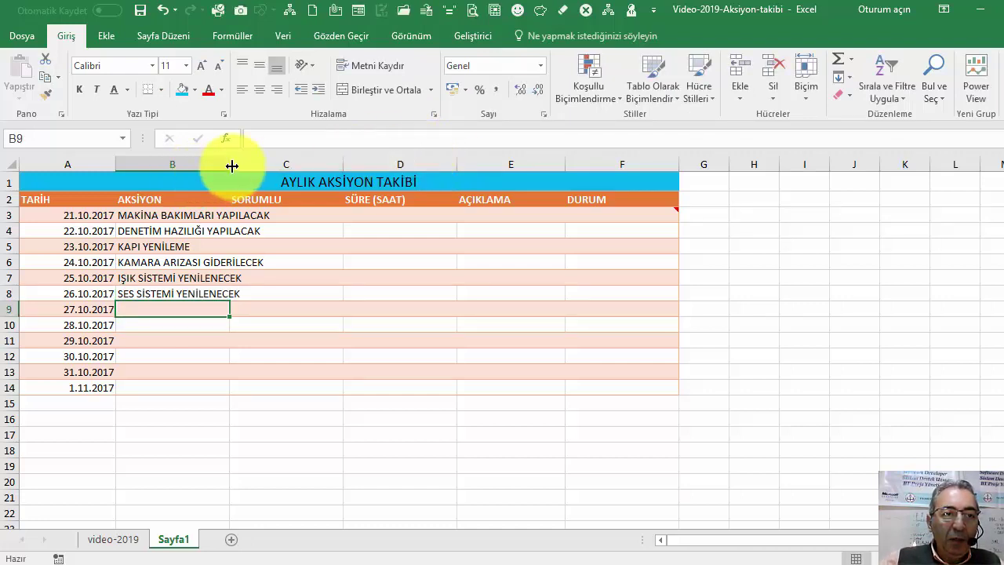
left_click_drag(230, 164, 281, 160)
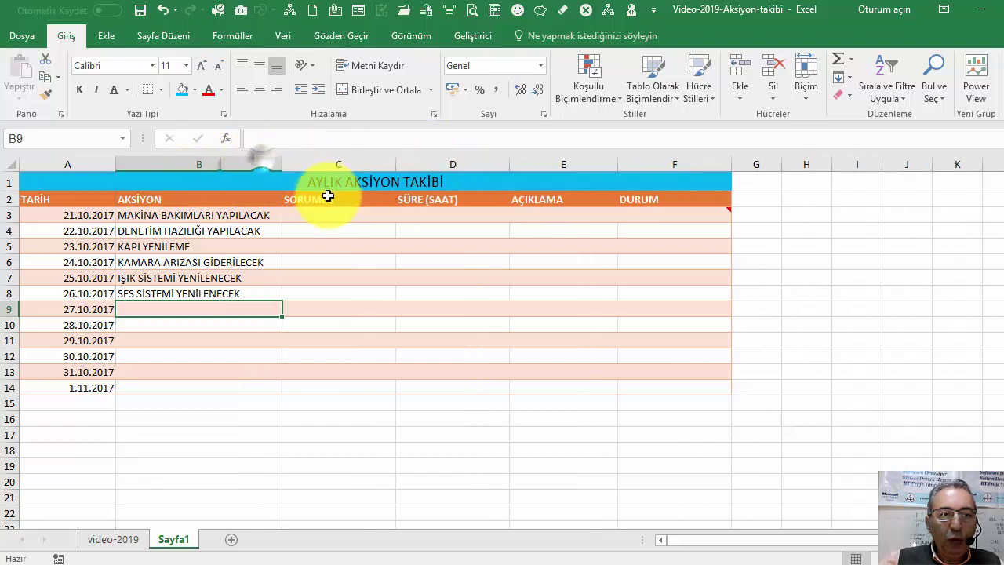
left_click(325, 214)
Enter the responsible people's names in SORUMLU cells C3 to C5, correcting AutoComplete.
type("AHMET")
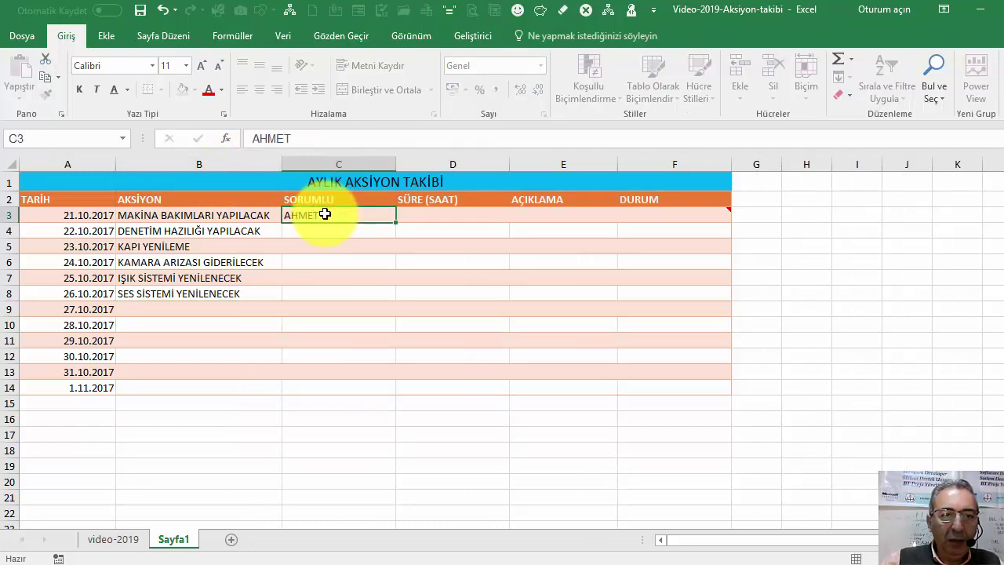
key("Return")
type("E")
key("BackSpace")
key("BackSpace")
type("MEHM")
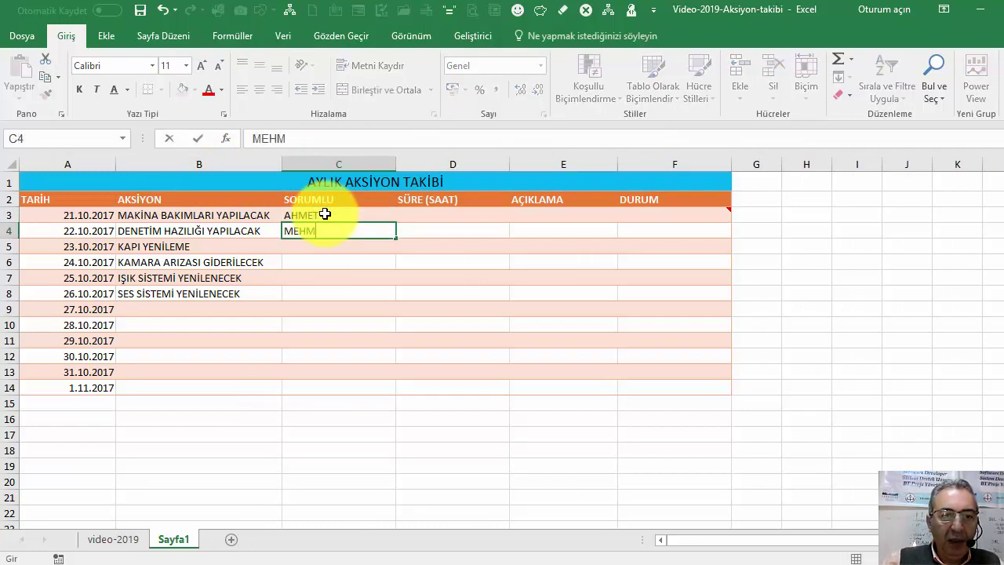
type("ET")
key("Return")
type("AHMET")
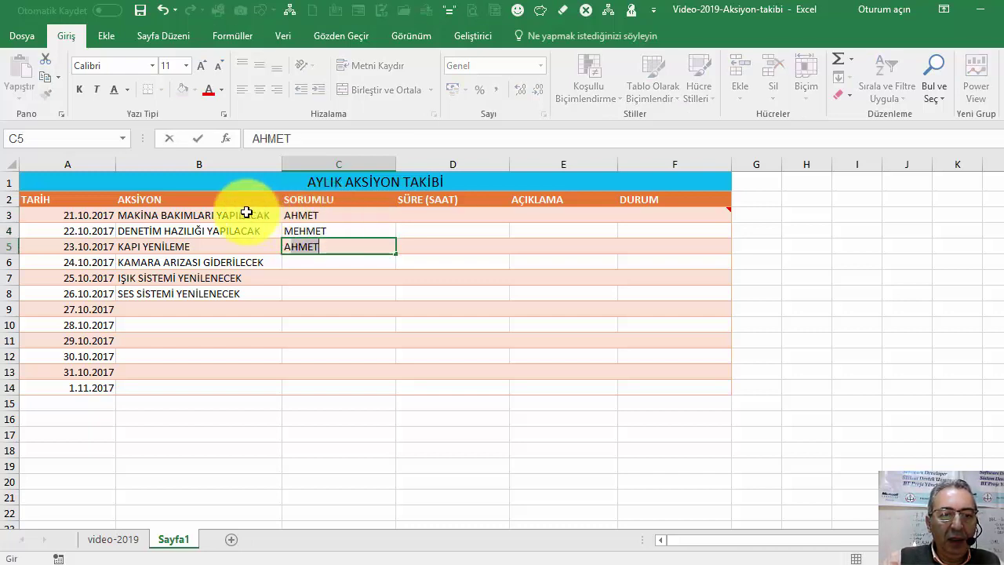
key("BackSpace")
key("BackSpace")
key("BackSpace")
type("YŞE")
key("Return")
Enter the responsible people's names in cells C6 to C8.
type("FATMA")
key("Return")
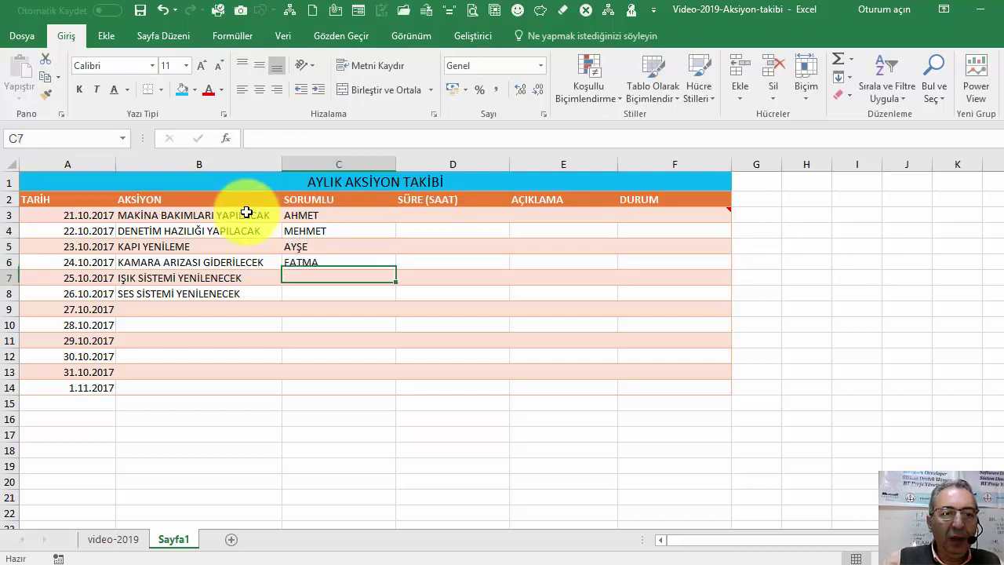
type("ALİ")
key("Return")
type("N")
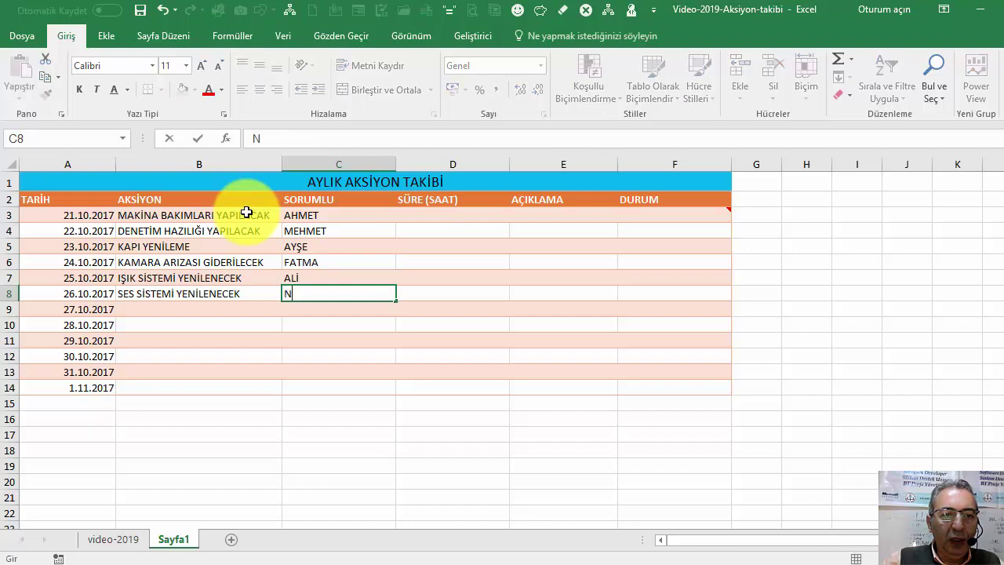
type("URİ")
key("Return")
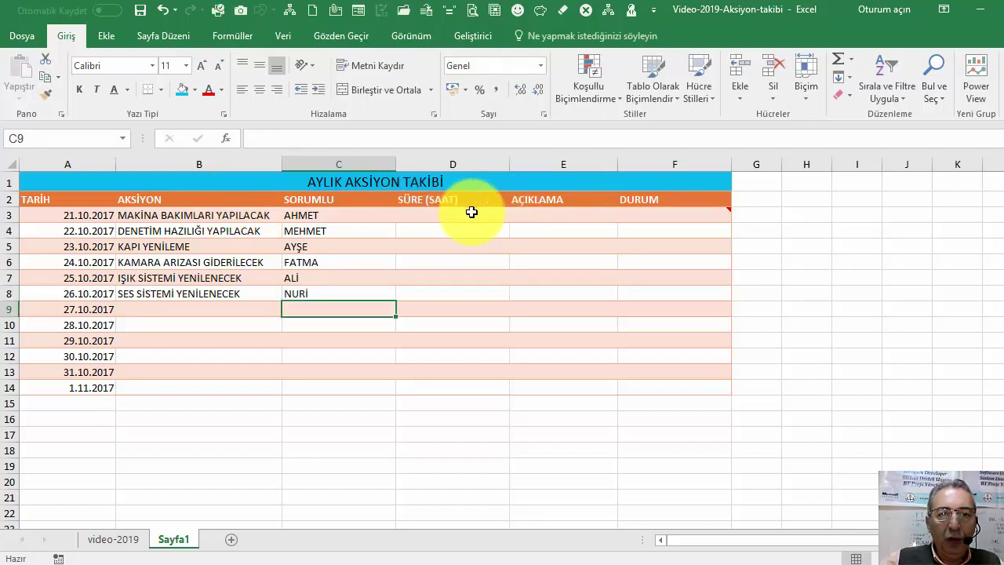
Fill D3:D8 with the hours 8, 8, 16, 8, 4 and 8.
left_click(469, 212)
type("8")
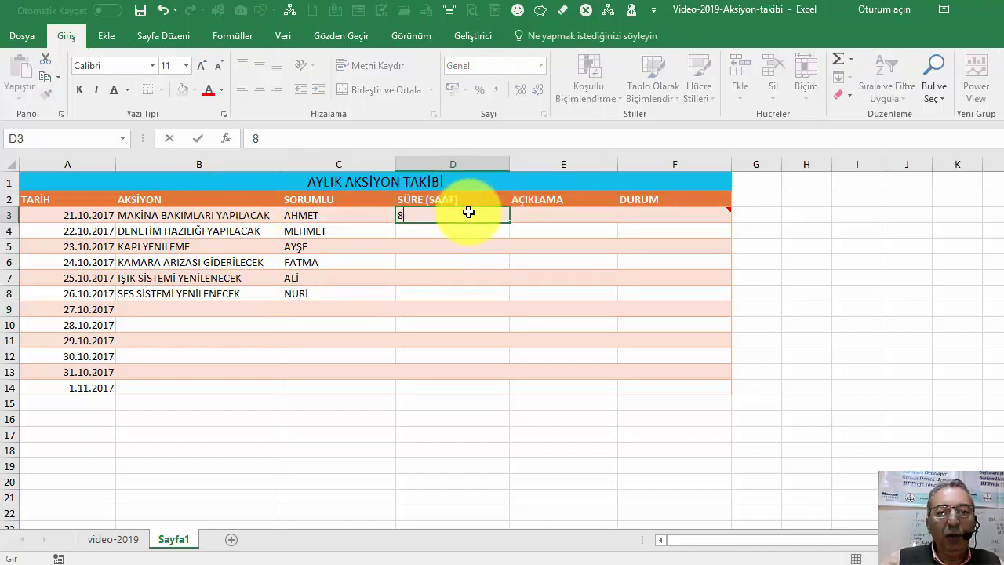
key("Return")
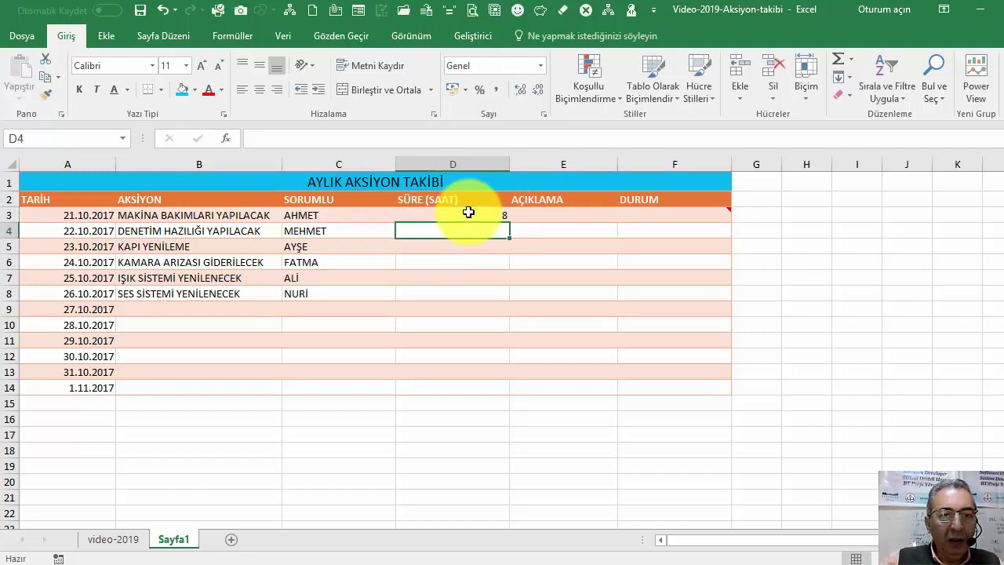
type("8")
key("Return")
type("1")
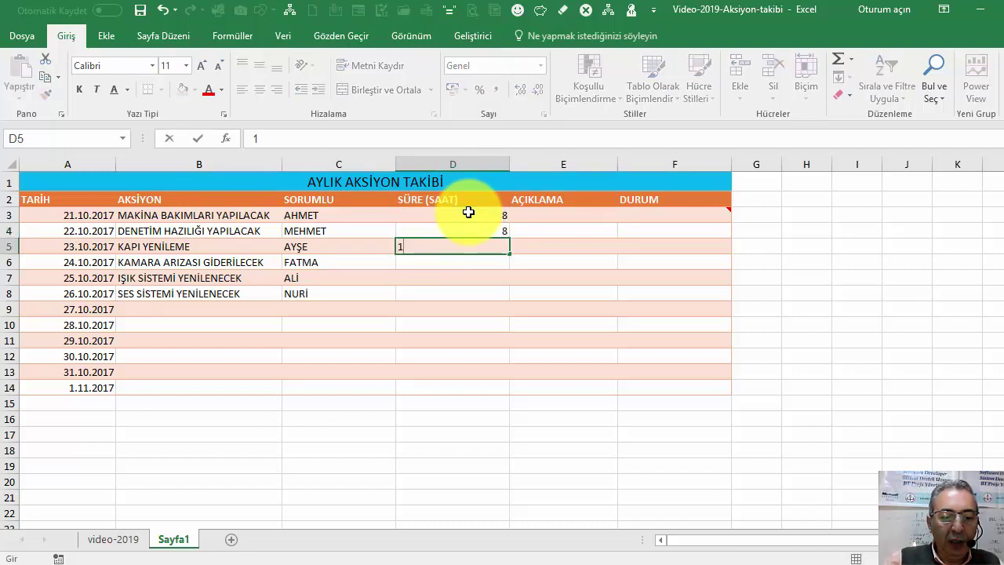
type("6")
key("Return")
type("8")
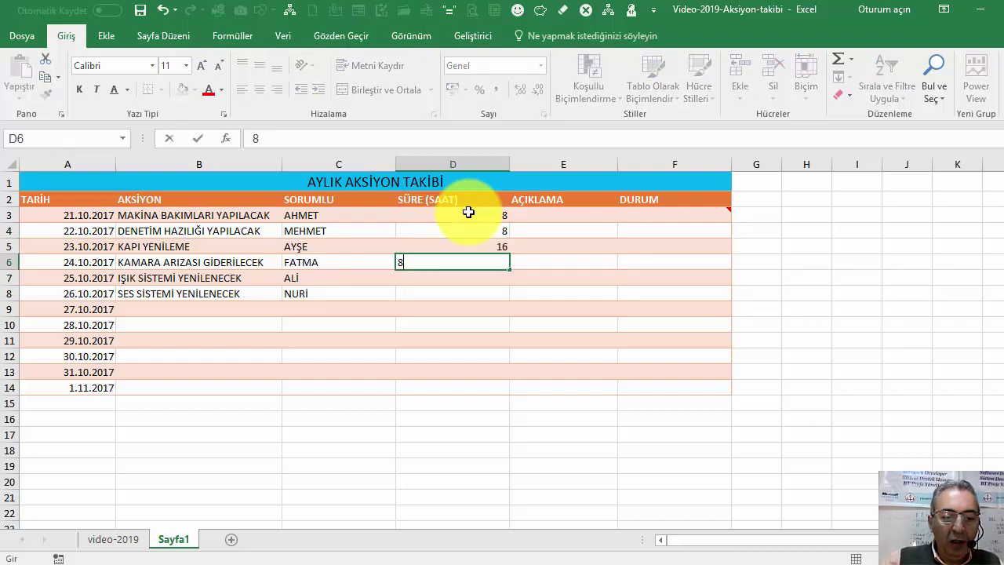
key("Return")
type("4")
key("Return")
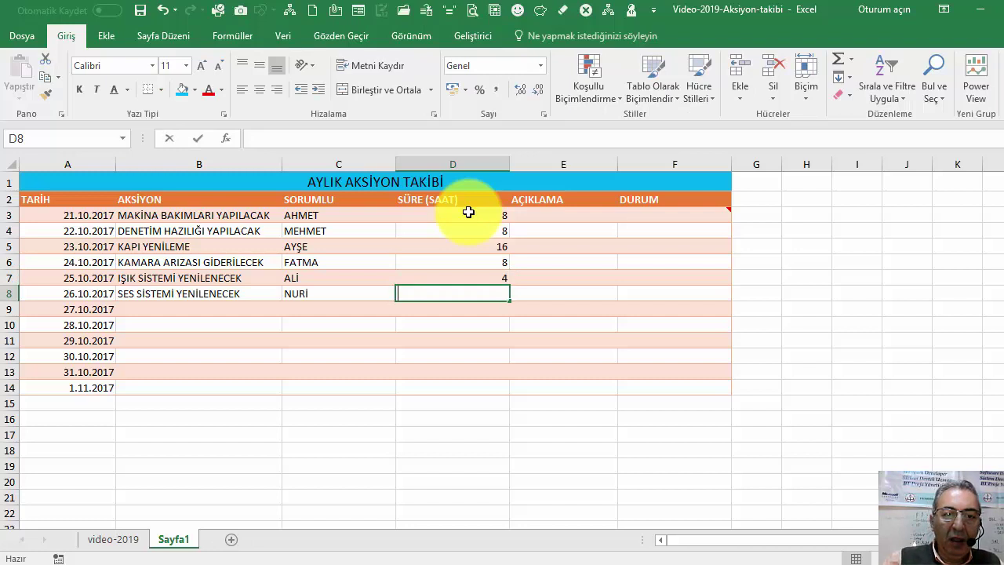
type("8")
key("Return")
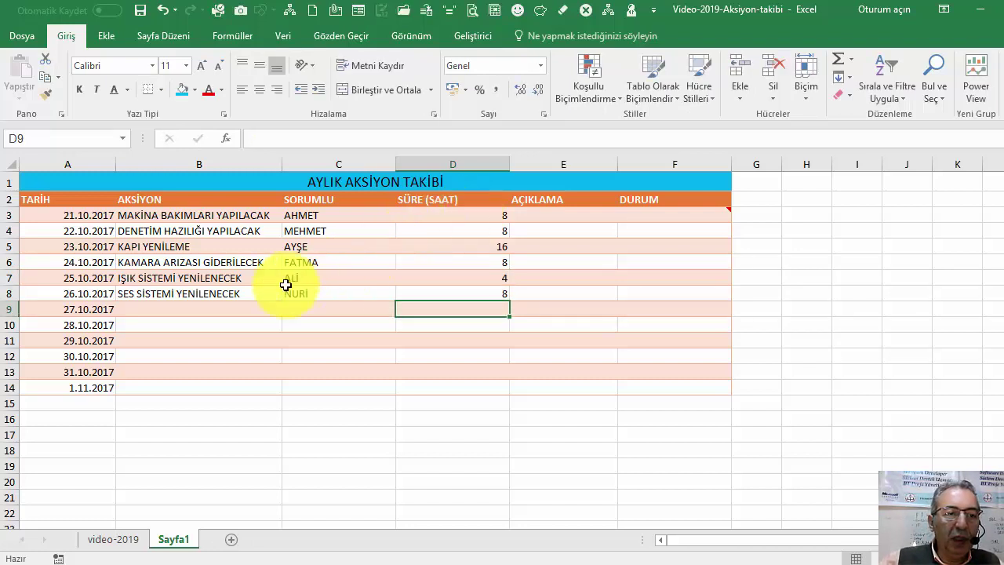
left_click(225, 311)
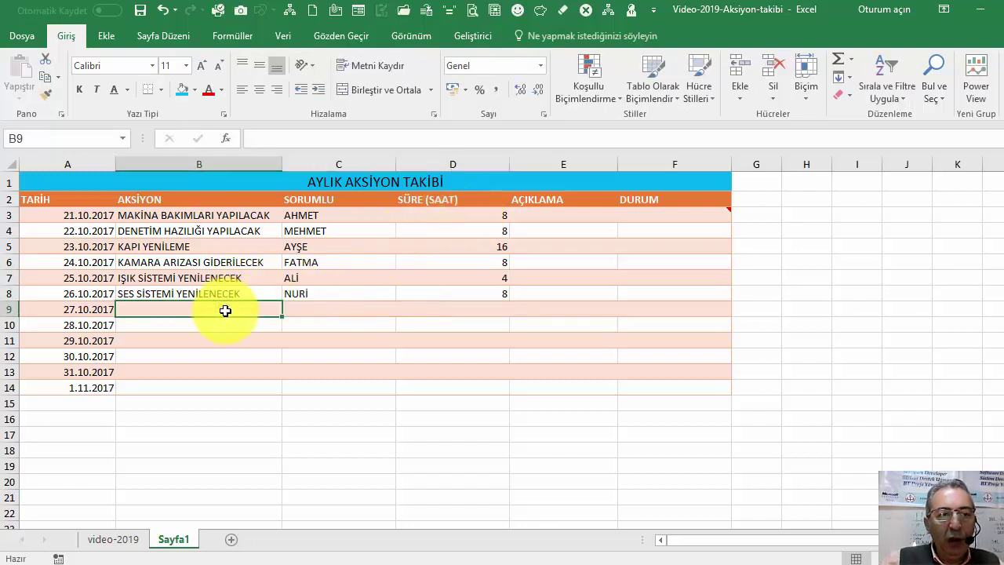
Enter BİLGİSAYAR ALINACAK in B9 and its responsible person in C9.
type("Bi")
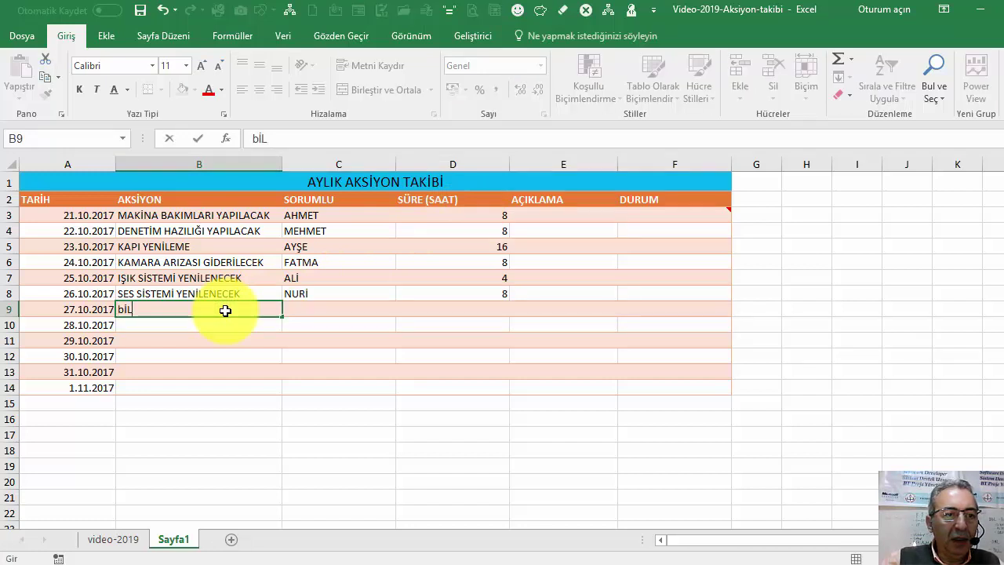
key("BackSpace")
key("BackSpace")
type("Bil")
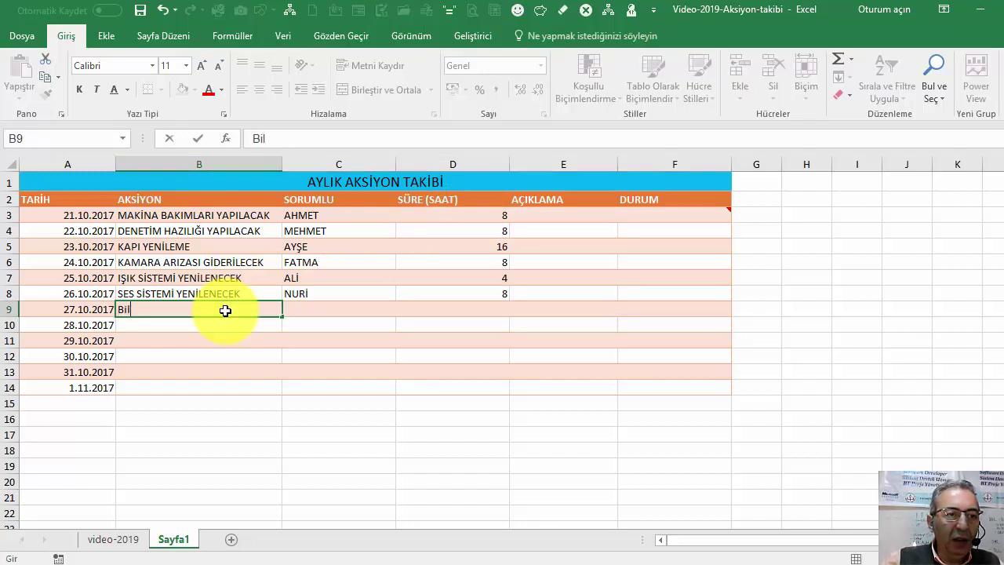
key("BackSpace")
key("BackSpace")
key("BackSpace")
type("İSAYAWR ALI")
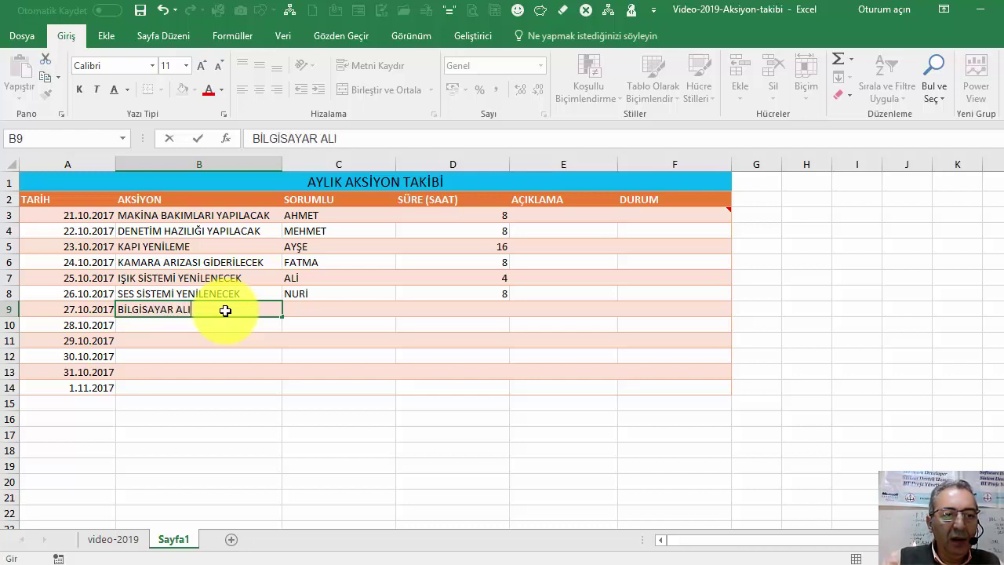
type("NACAK")
left_click(314, 309)
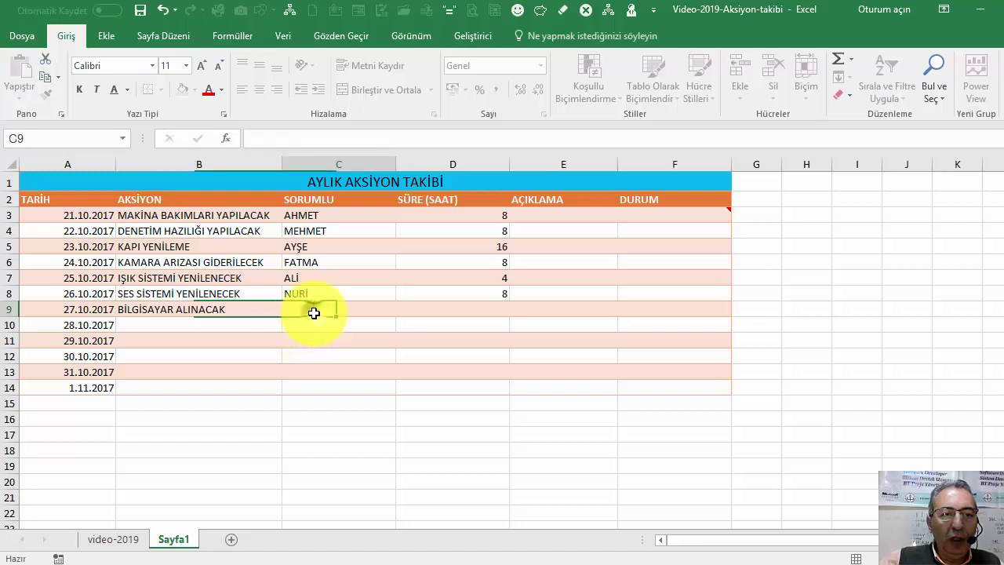
type("A")
key("Return")
left_click(314, 311)
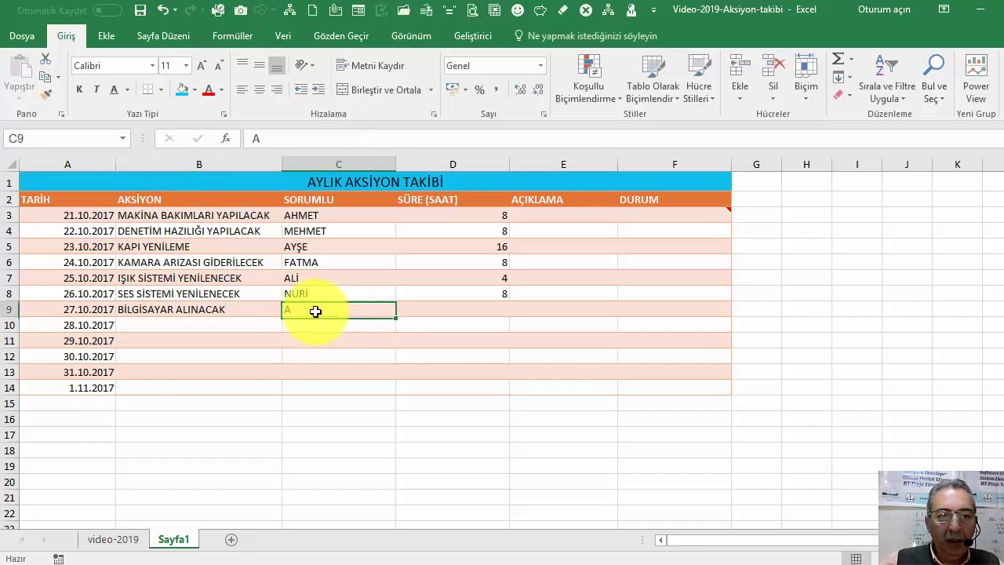
type("AHMET")
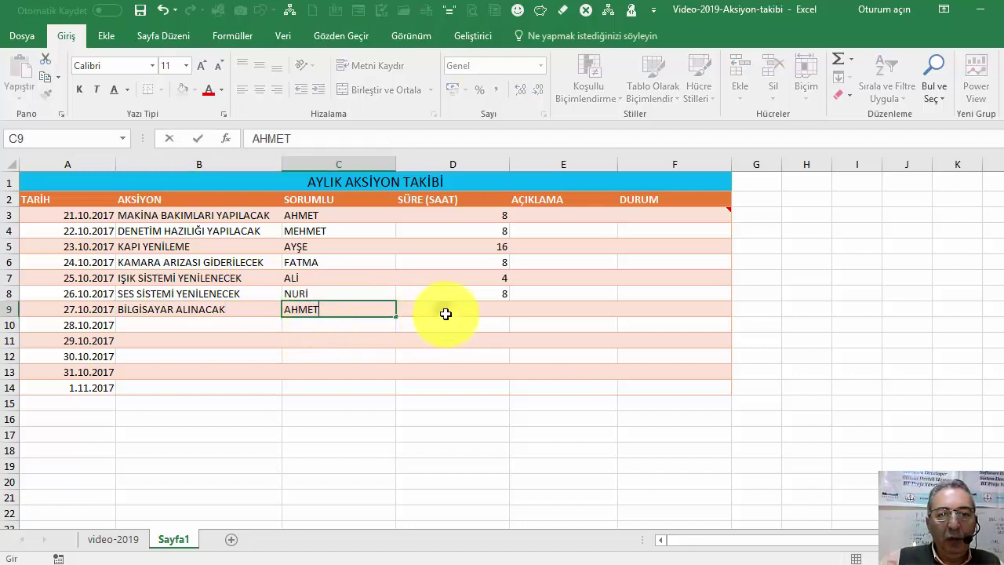
Enter 24 hours in D9, widen column D slightly and narrow AÇIKLAMA.
left_click(446, 313)
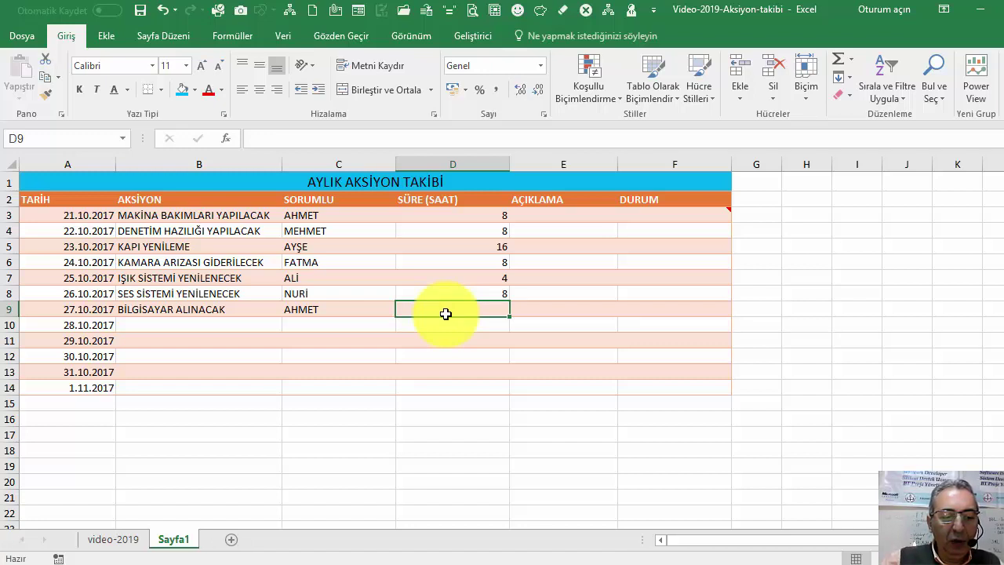
type("24")
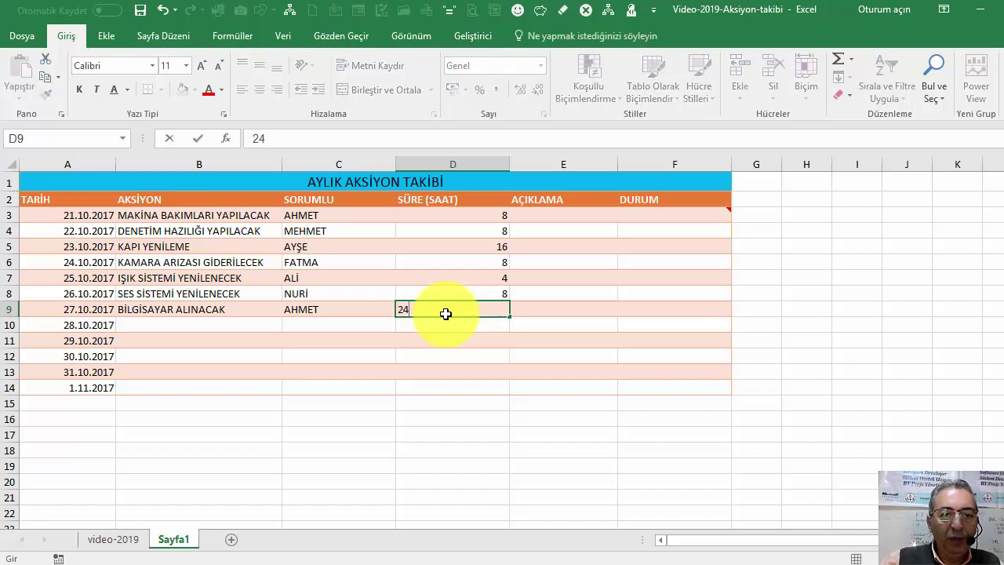
key("Return")
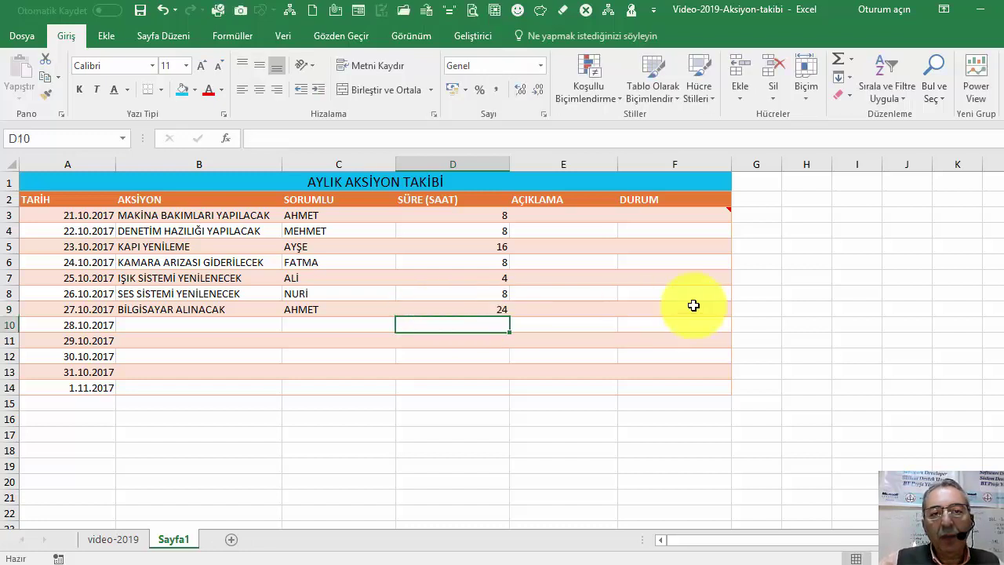
left_click(605, 248)
left_click_drag(517, 164, 519, 164)
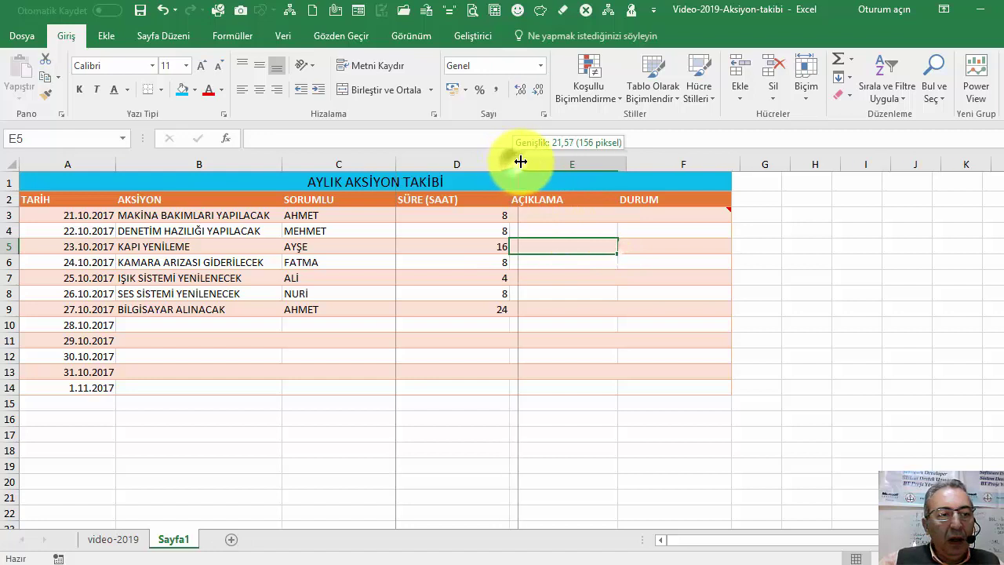
left_click_drag(626, 164, 609, 164)
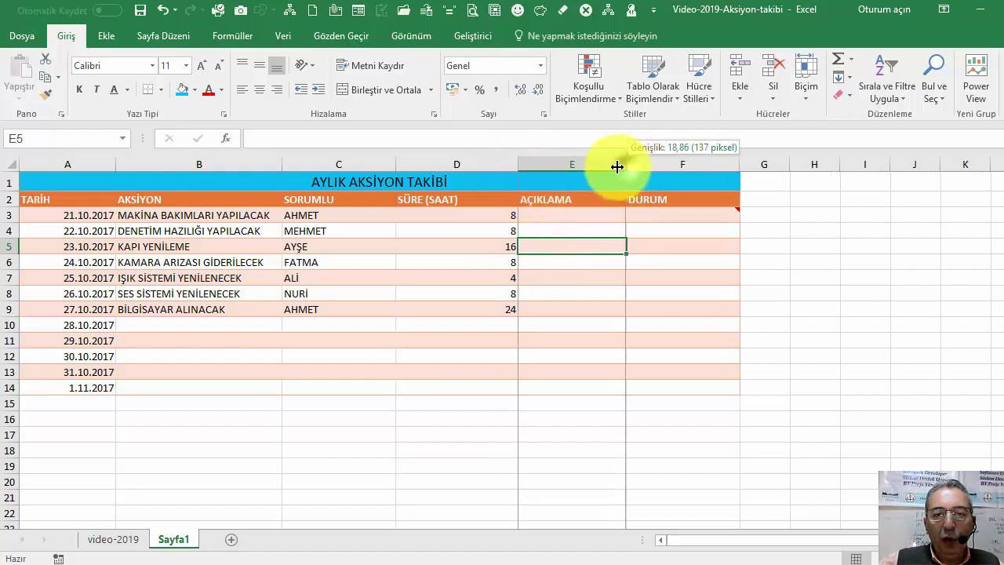
Enter DEVAM, İPTAL and DEVAM as statuses in F3 to F5.
left_click(647, 213)
type("DEVE")
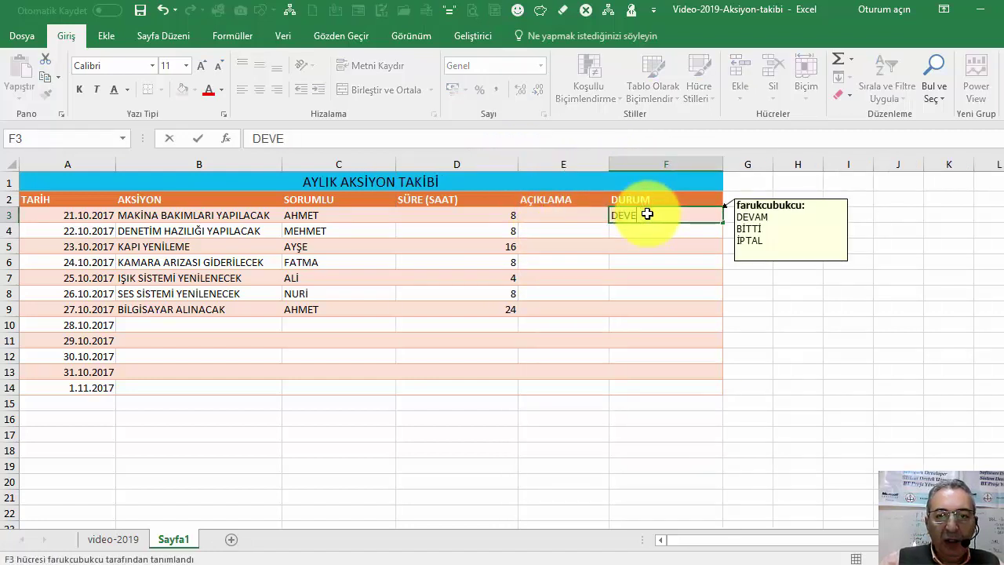
key("BackSpace")
type("AM")
key("Return")
type("İPTAL")
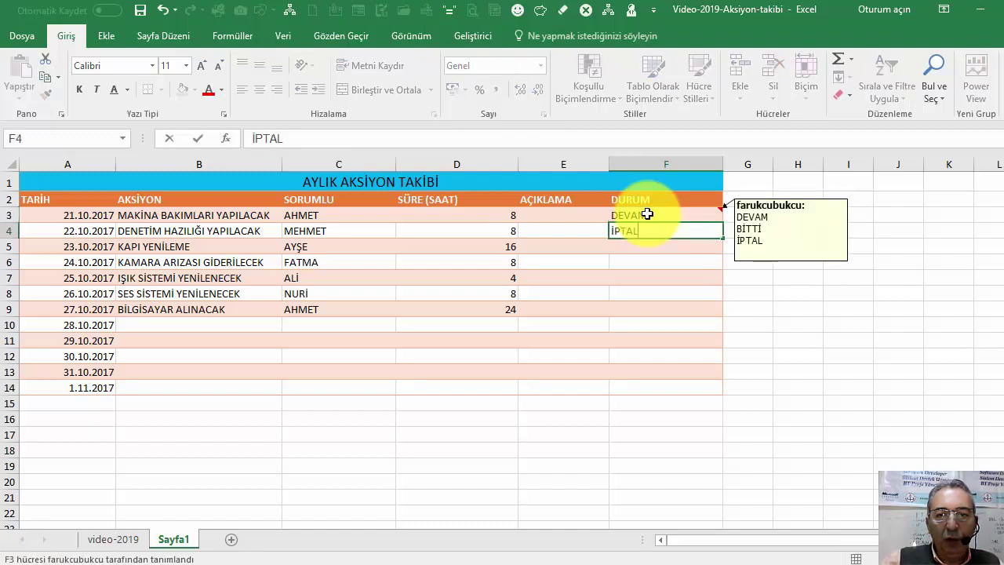
key("Return")
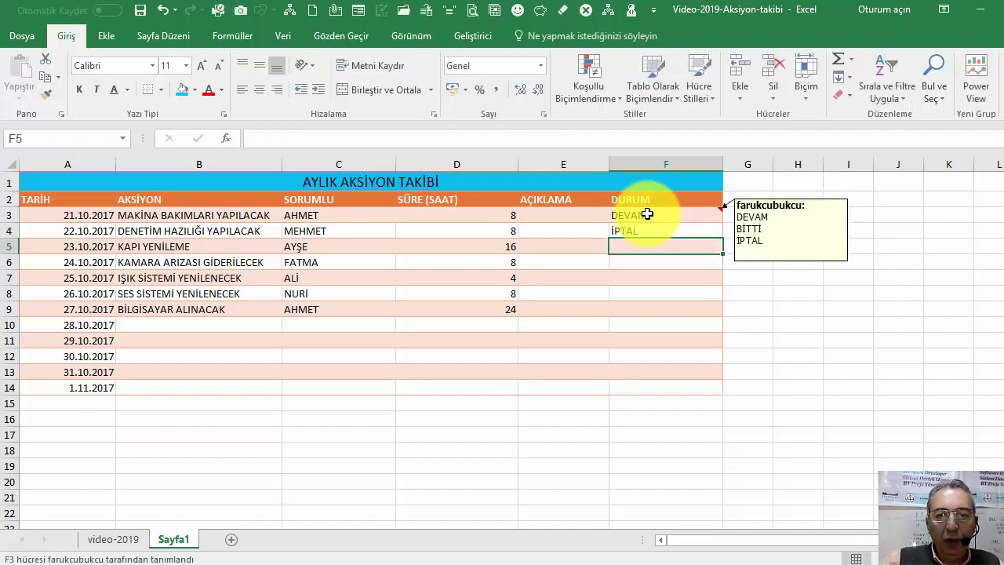
type("DEVAM")
key("Return")
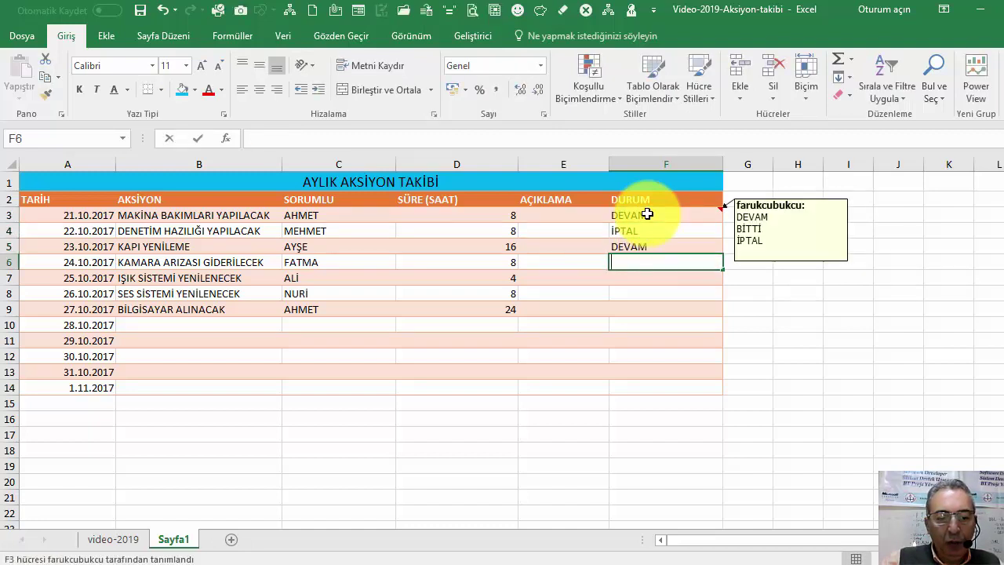
Enter DEVAM, BİTTİ, BİTTİ and DEVAM as statuses in F6 to F9.
type("DEVAM")
key("Return")
type("BİTT")
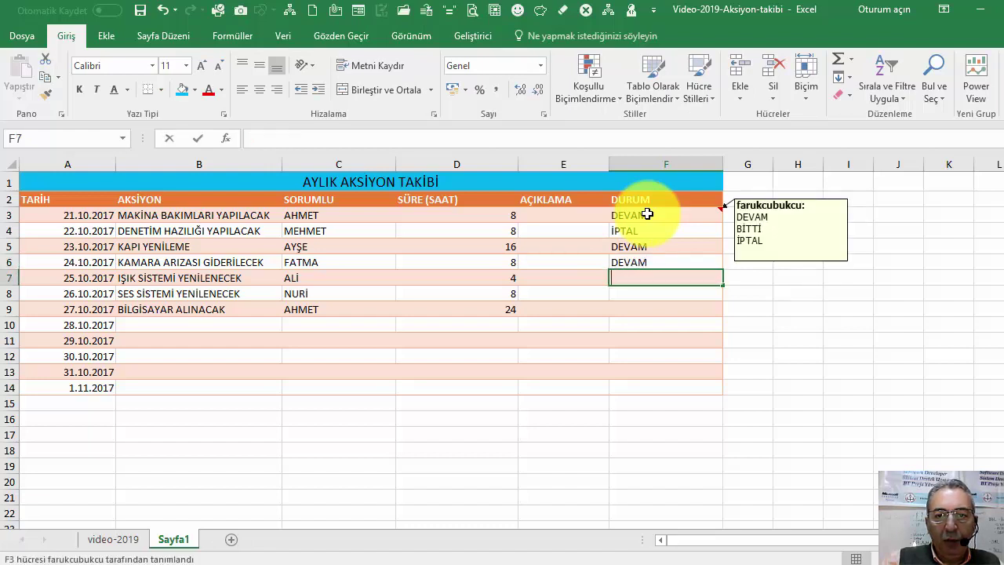
type("İ")
key("Return")
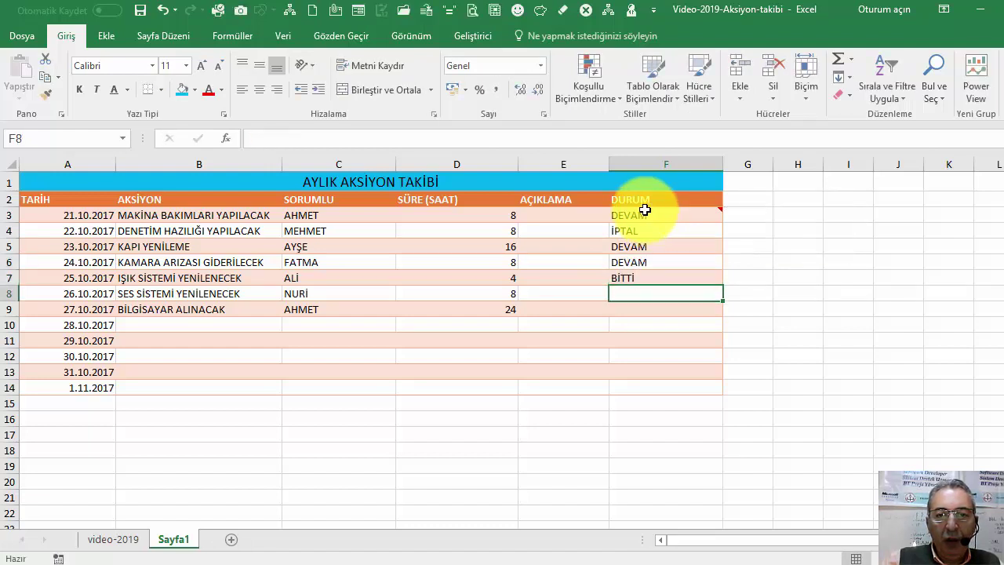
type("BİTTİ")
key("Return")
type("DEVAM")
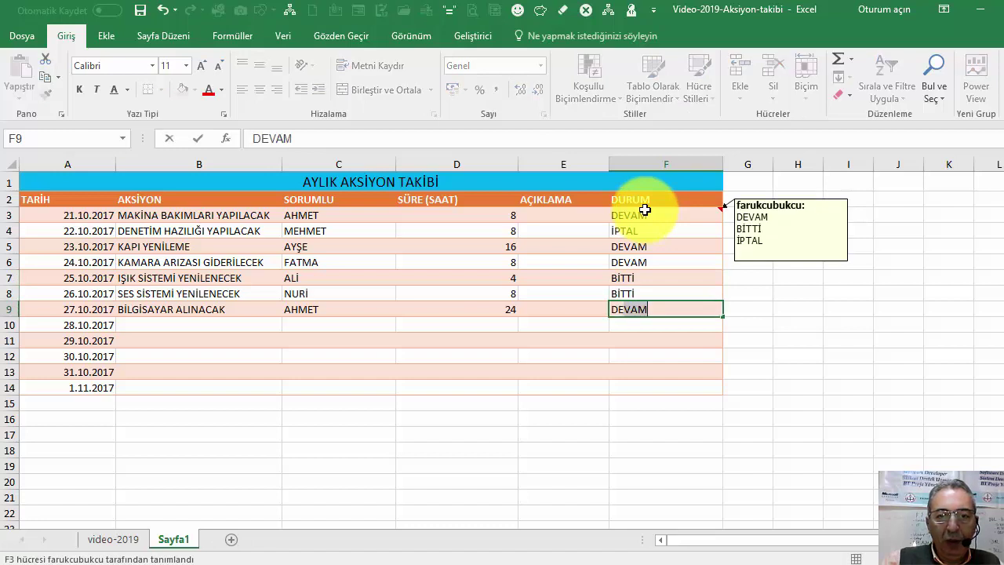
key("Return")
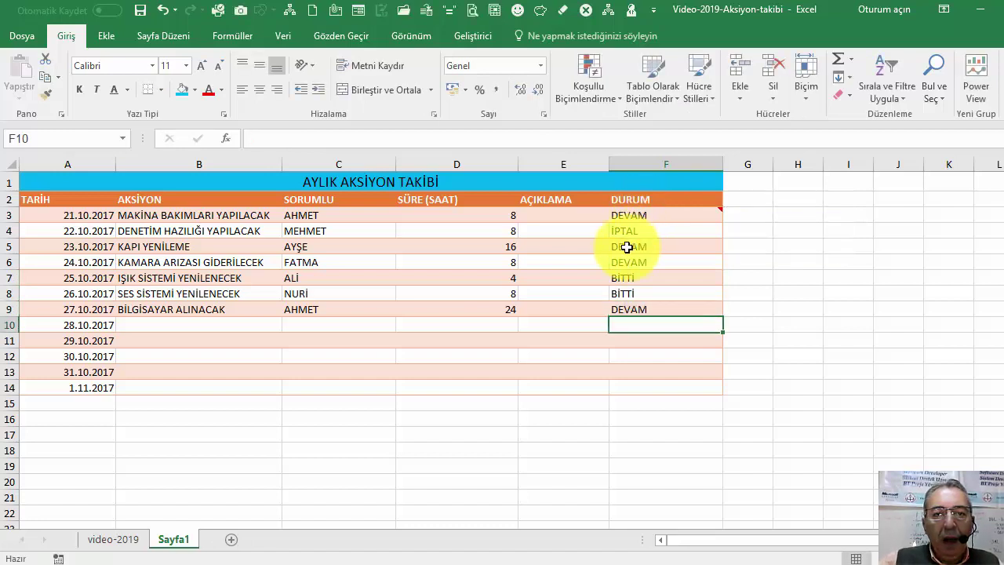
left_click(632, 246)
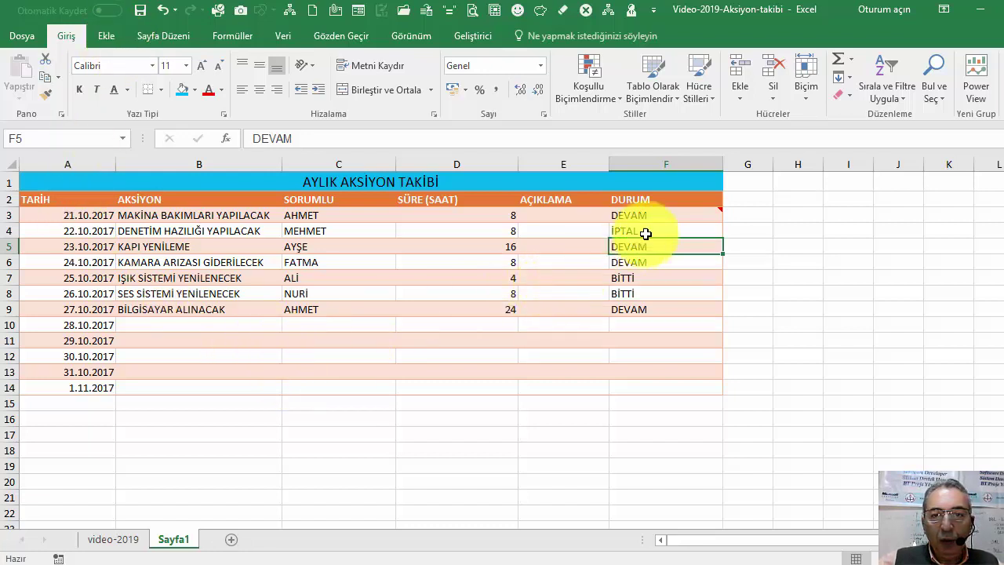
Run Remove Duplicates on the selected status range.
mouse_move(659, 214)
left_mouse_down()
mouse_move(657, 321)
mouse_move(852, 246)
left_mouse_up()
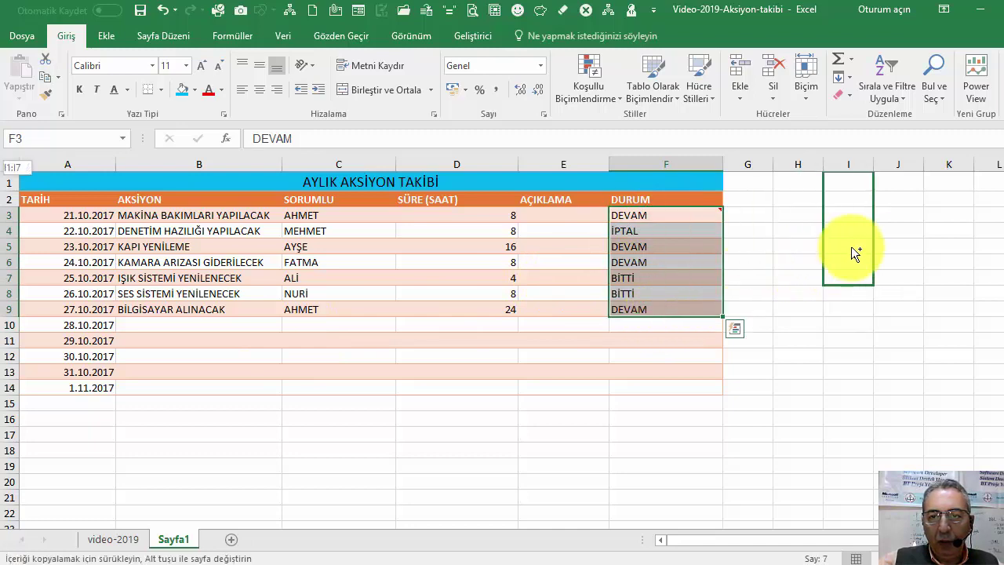
left_click(283, 36)
left_click(649, 75)
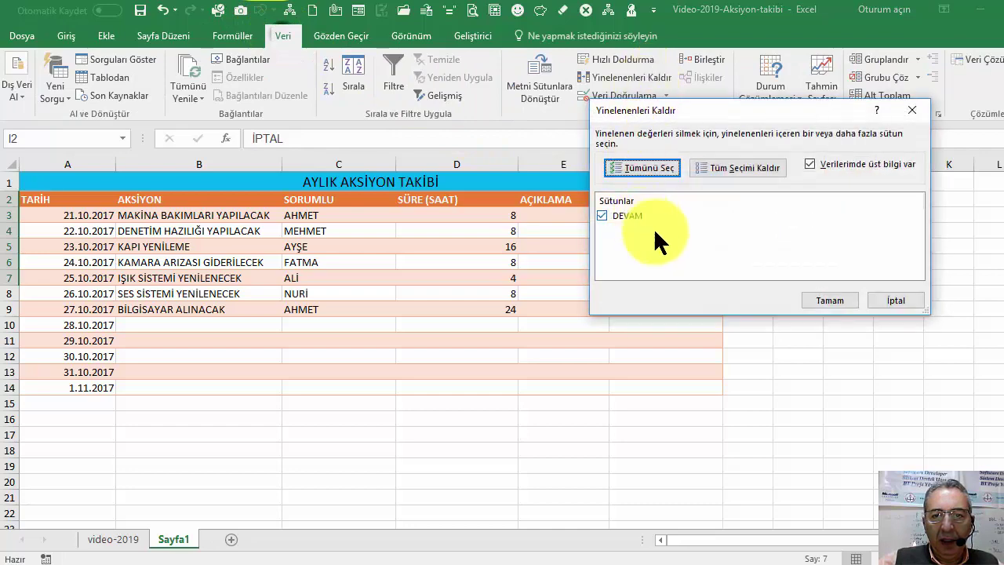
left_click(843, 298)
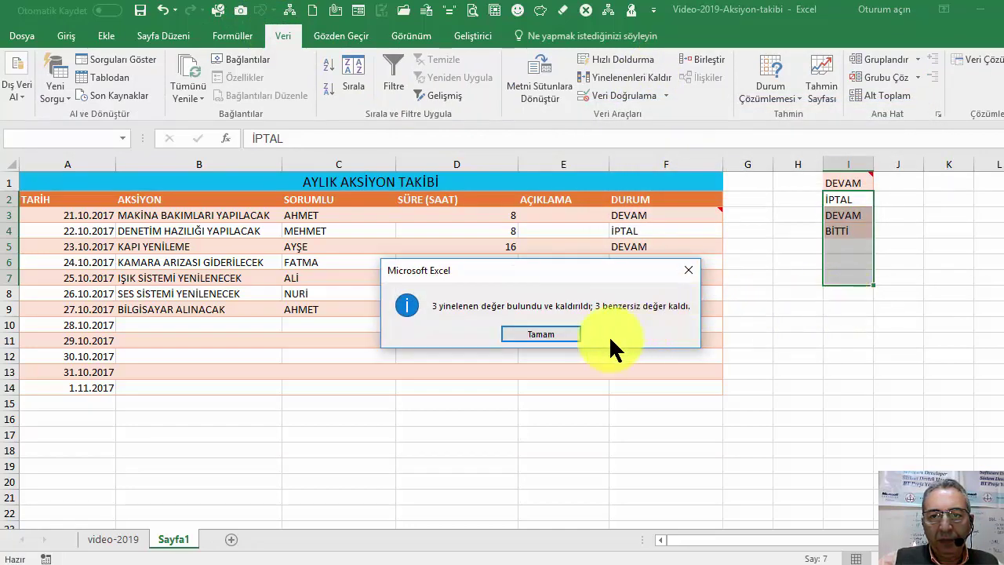
left_click(553, 330)
Run Remove Duplicates again across the whole of column I.
left_click(836, 255)
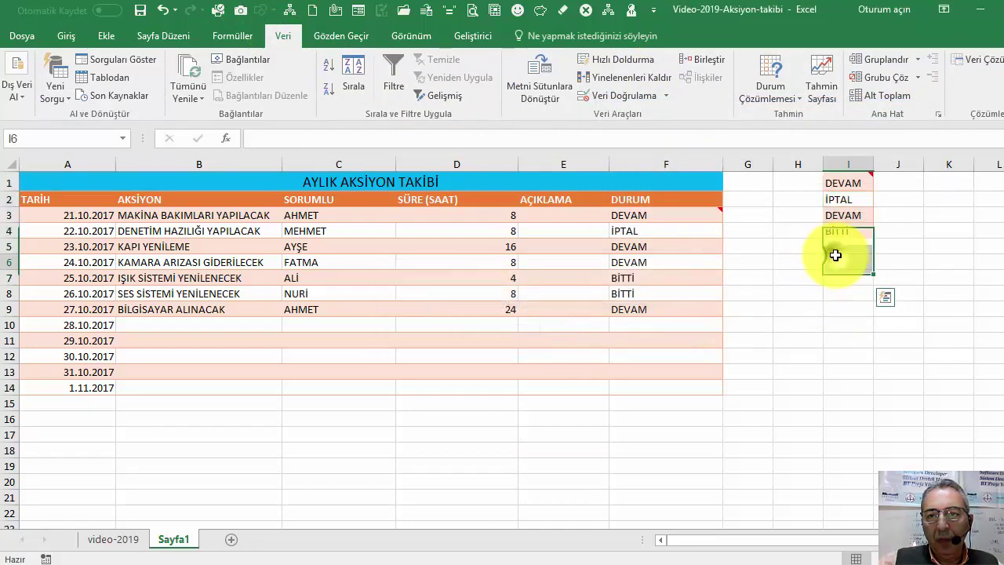
left_click(845, 164)
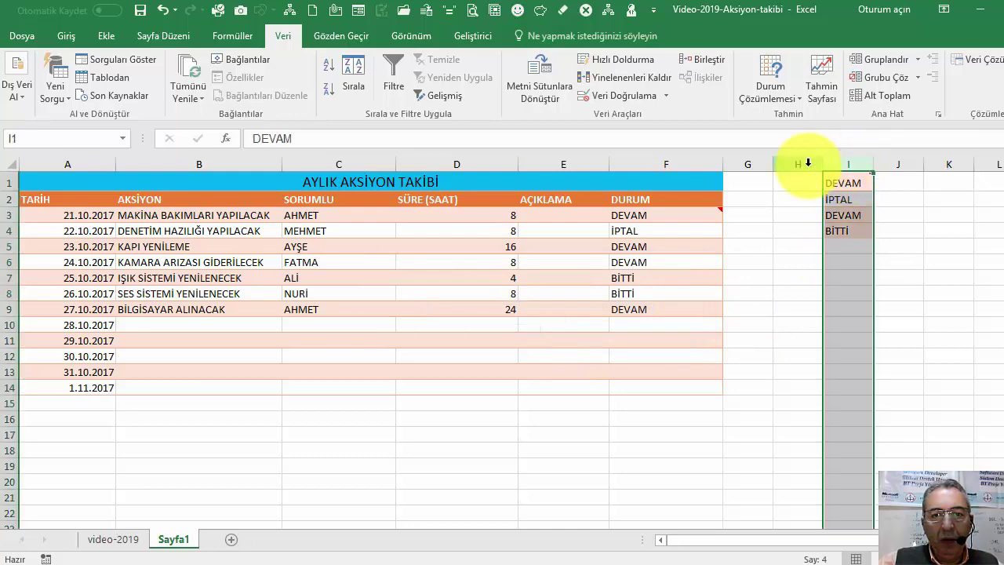
left_click(616, 78)
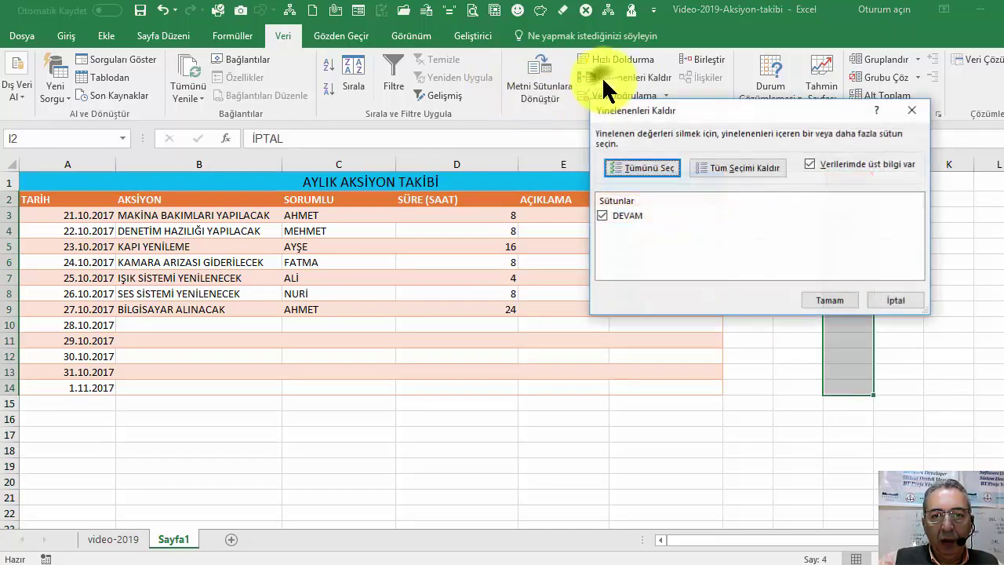
left_click(825, 297)
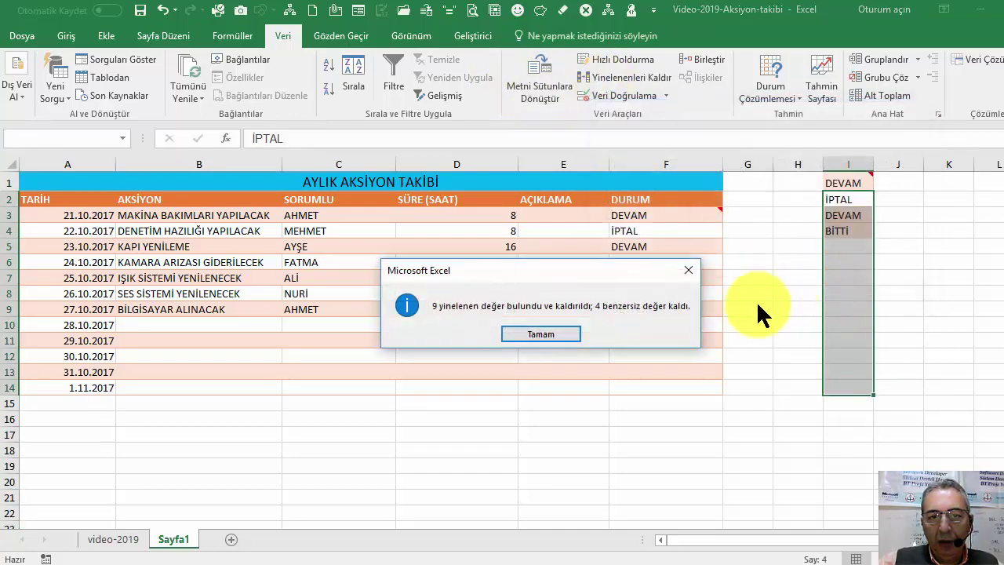
left_click(558, 334)
left_click(834, 262)
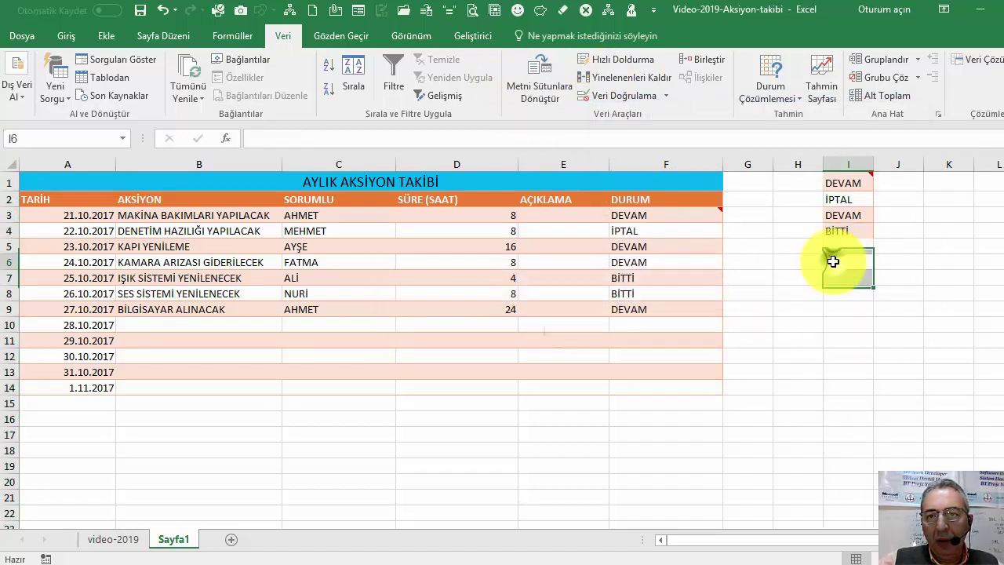
left_click(850, 199)
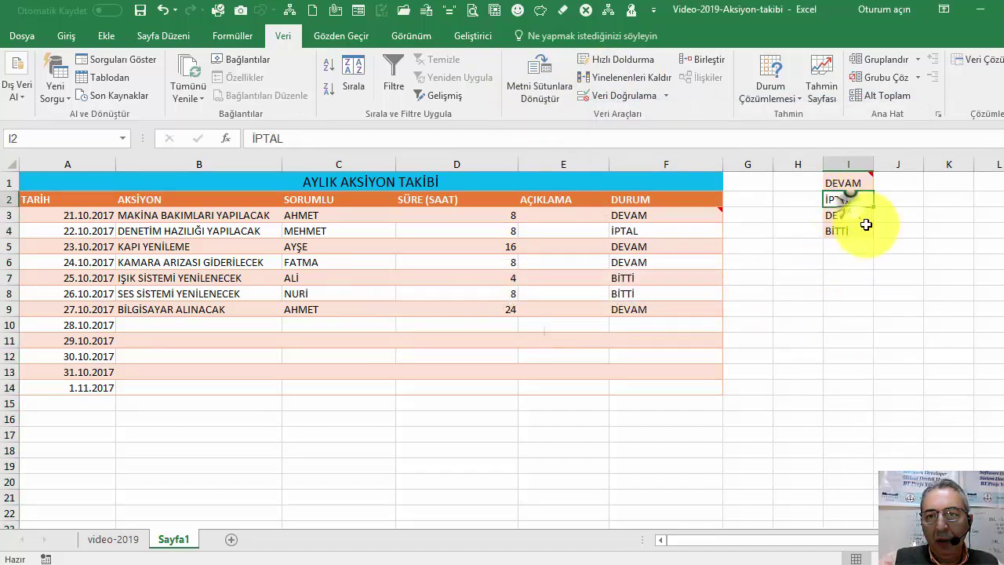
right_click(849, 182)
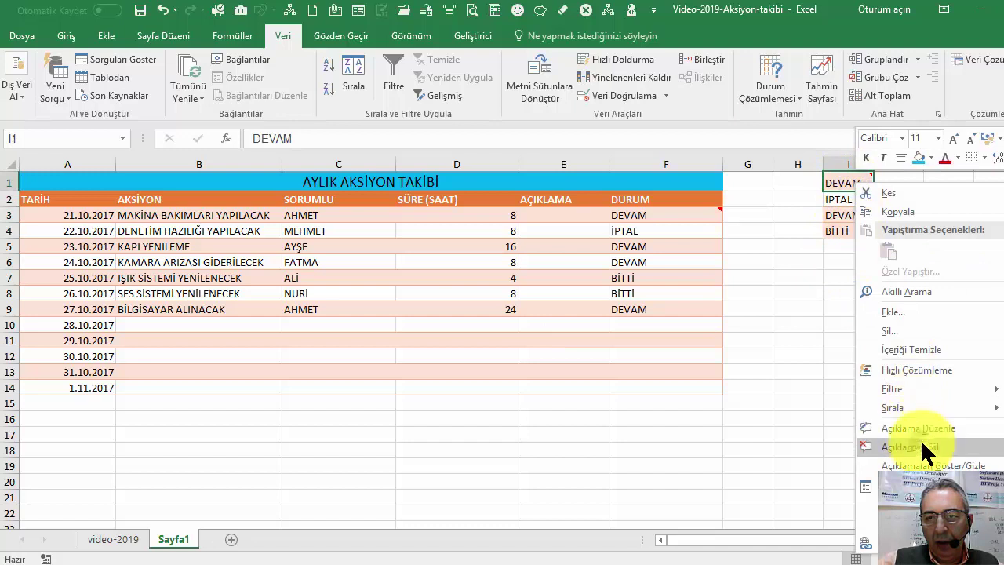
Run Remove Duplicates once more on column I.
left_click(798, 276)
left_click_drag(850, 184, 849, 230)
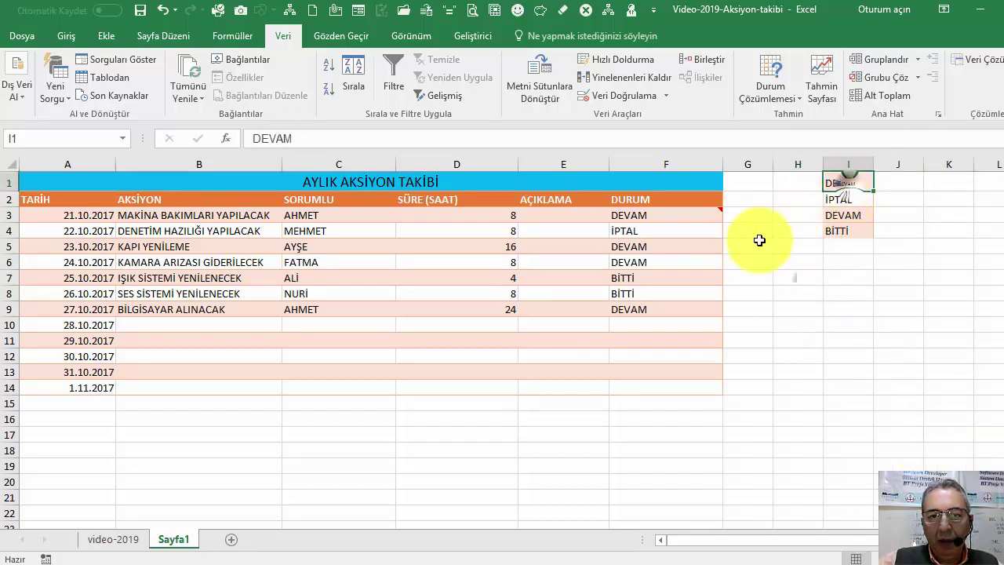
left_click(666, 261)
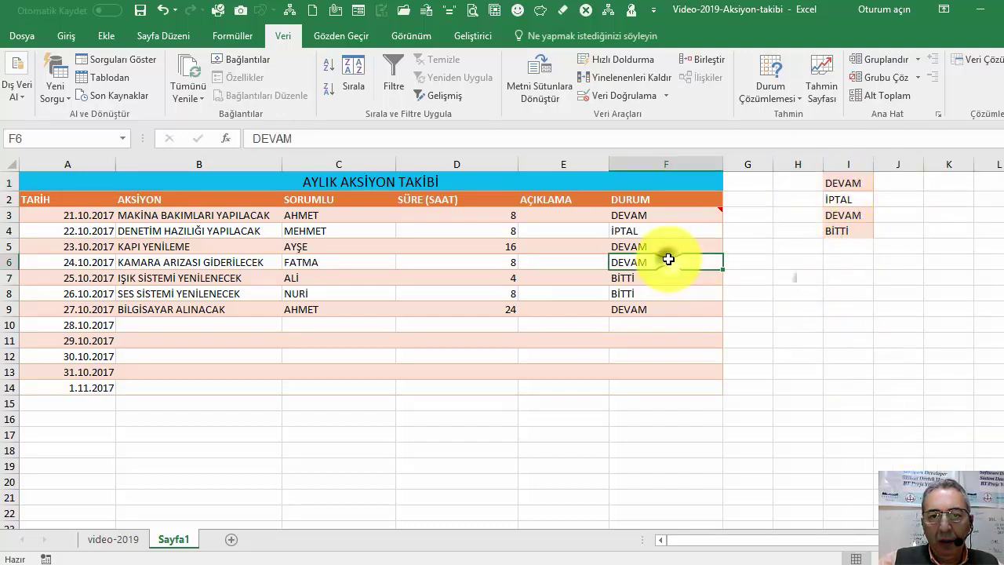
left_click(845, 164)
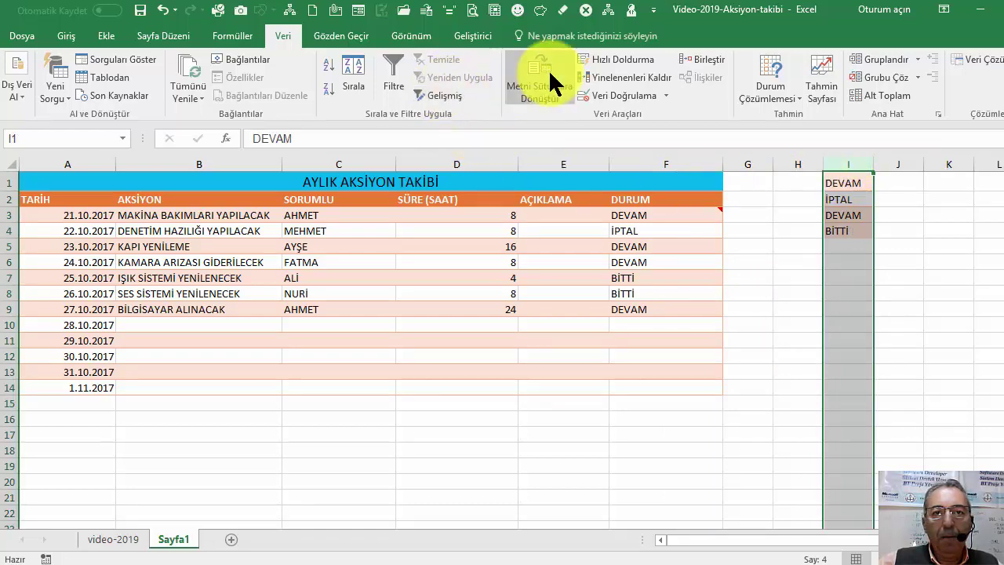
left_click(649, 76)
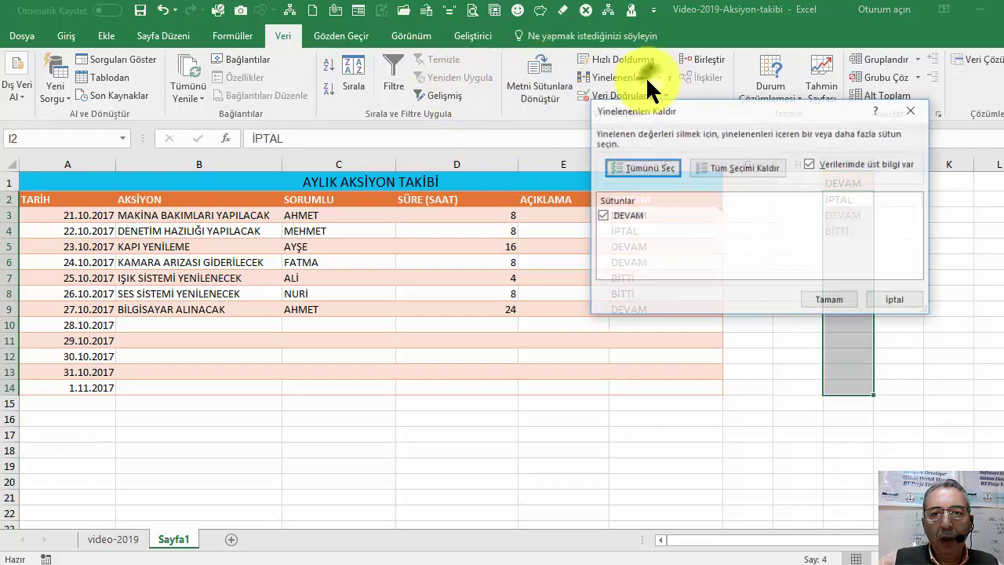
left_click(830, 301)
key("Return")
left_click(851, 259)
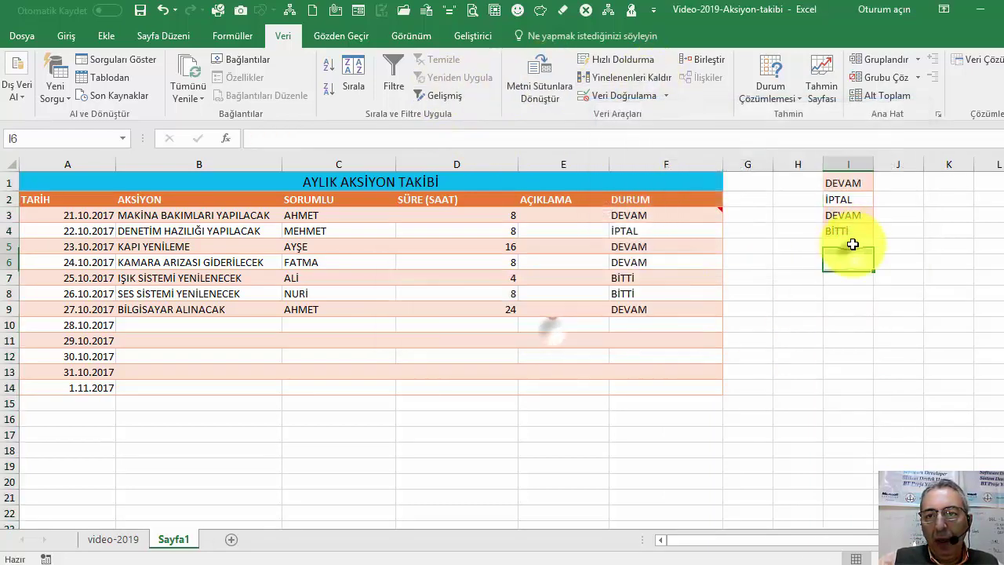
left_click(848, 216)
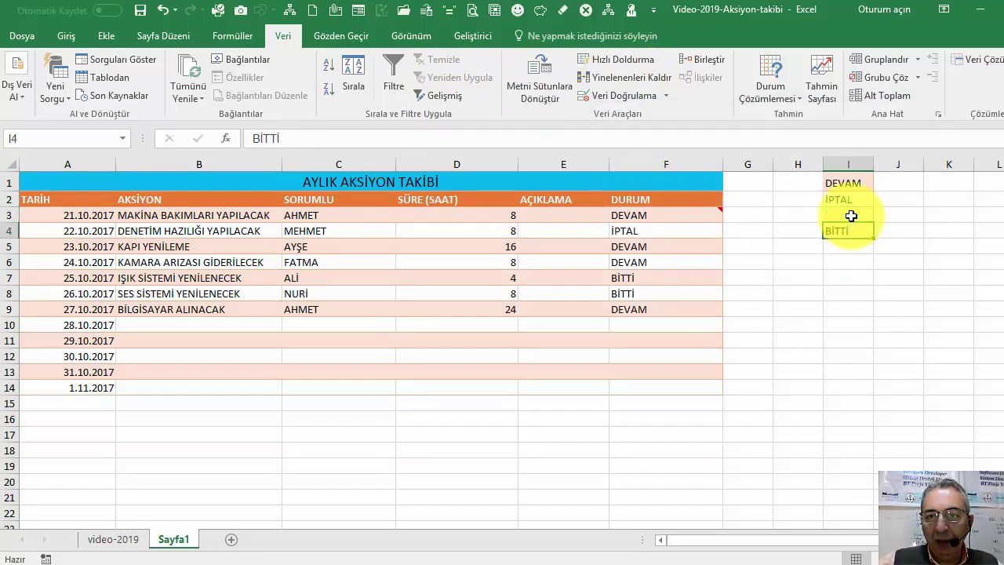
Check the statuses in column F and move BİTTİ from I4 up into I3.
left_click(667, 220)
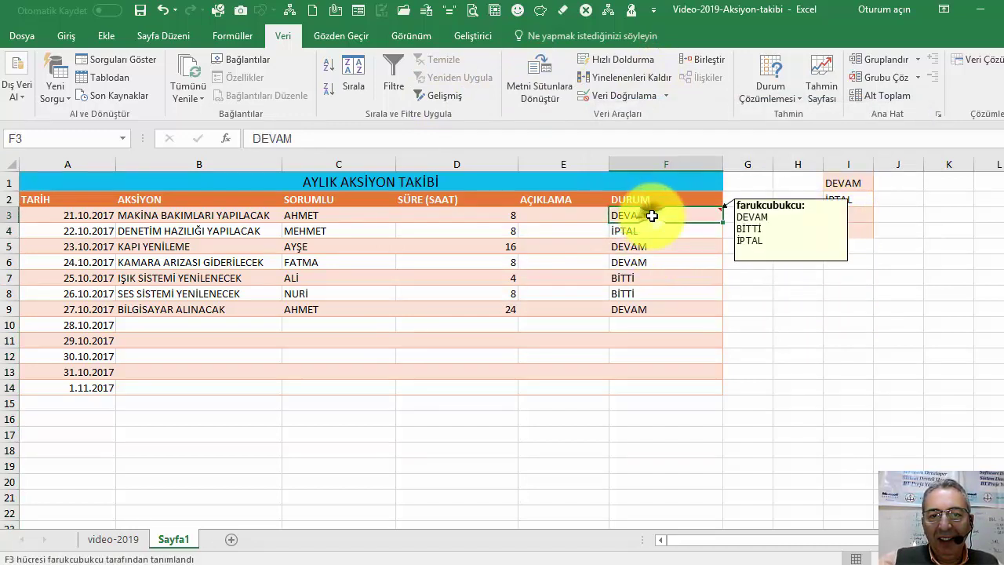
left_click(656, 231)
left_click(658, 247)
left_click(655, 263)
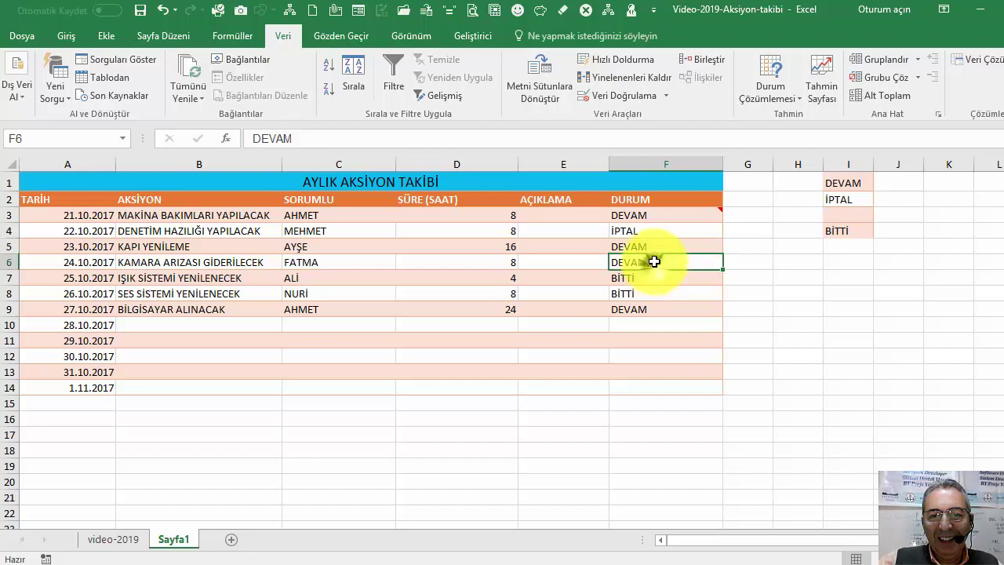
left_click(649, 213)
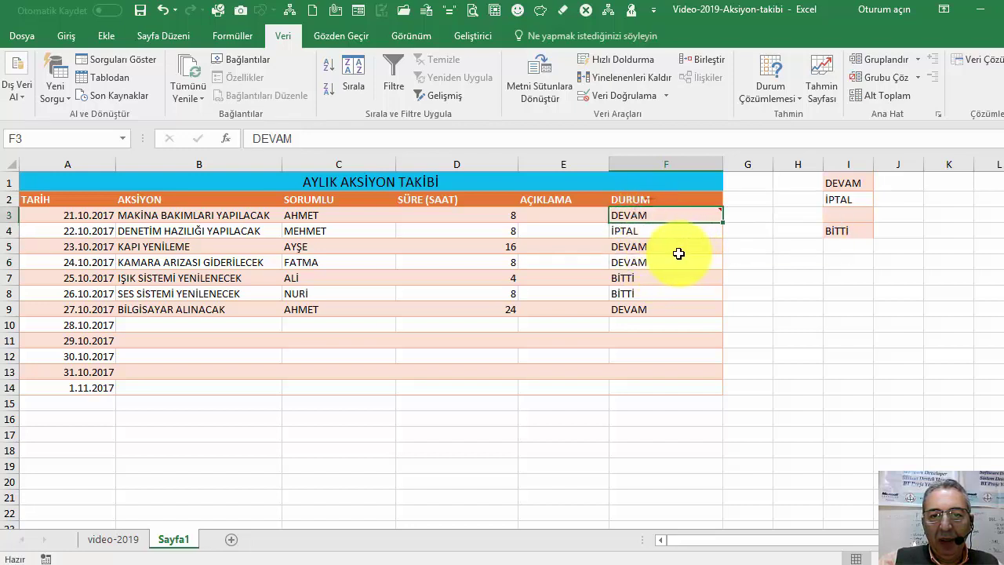
left_click(651, 308)
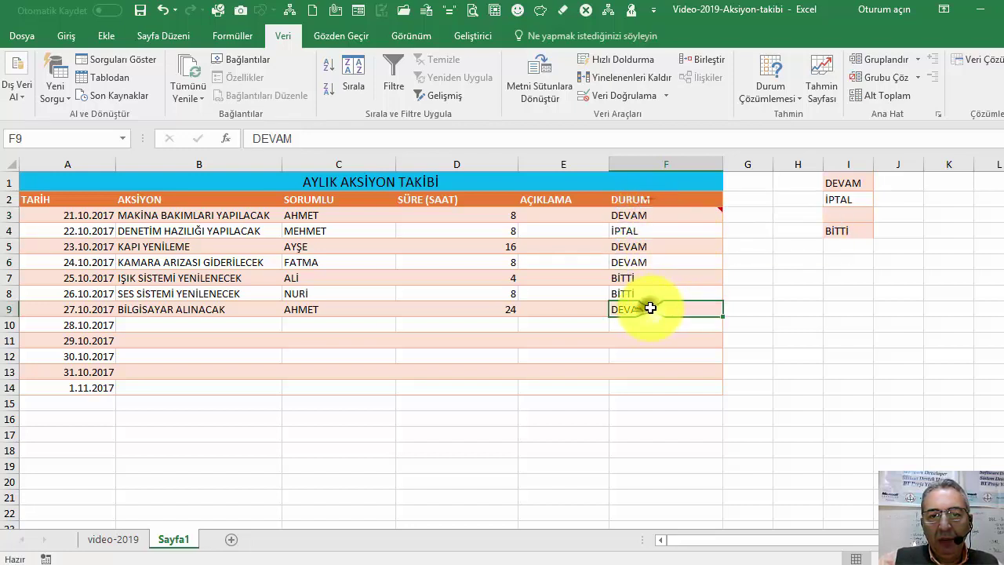
left_click(858, 232)
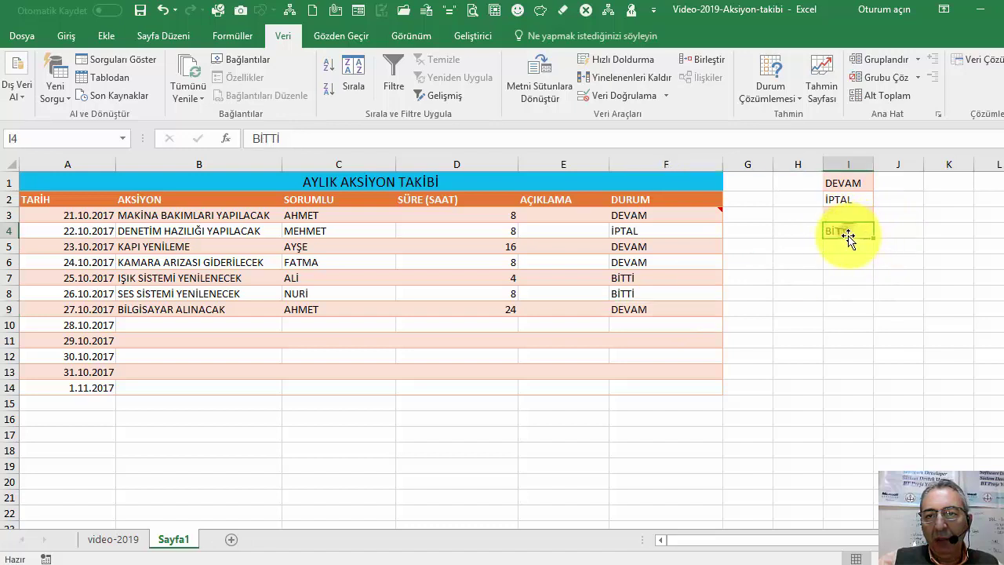
left_click_drag(849, 236, 847, 213)
left_click(901, 185)
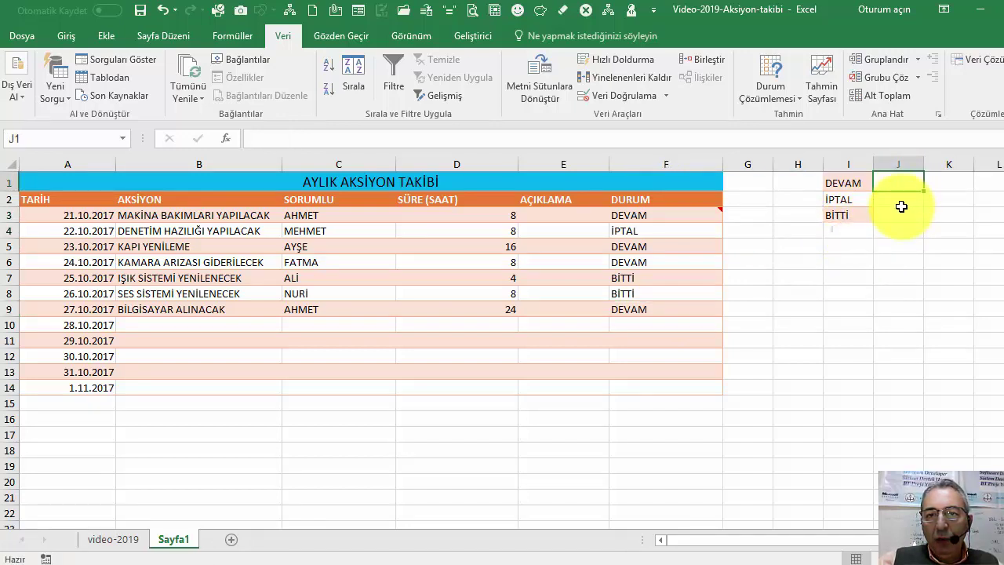
Start an ETOPLA (SUMIF) function in J1, picked from the full function list.
left_click(225, 139)
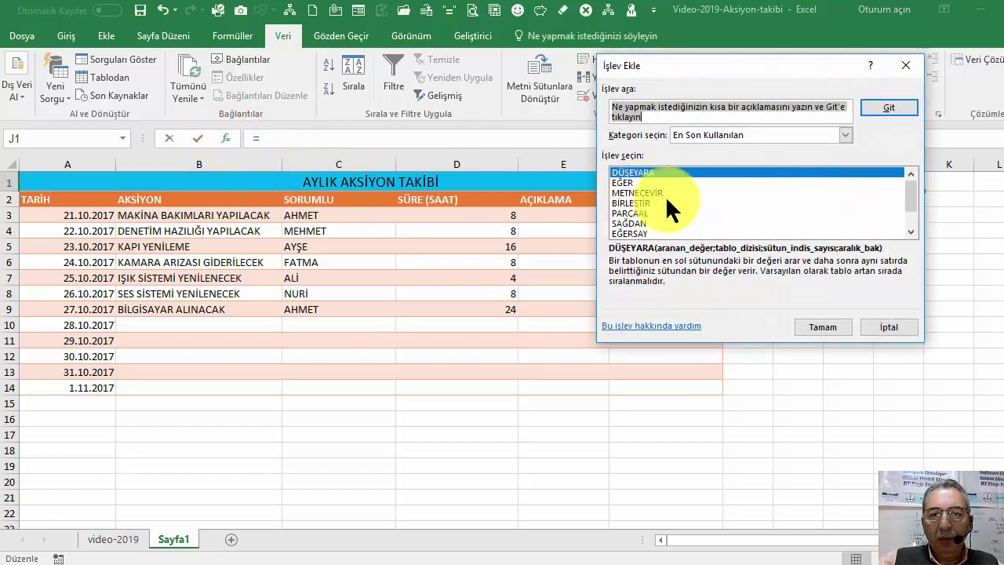
left_click(711, 135)
left_click(708, 155)
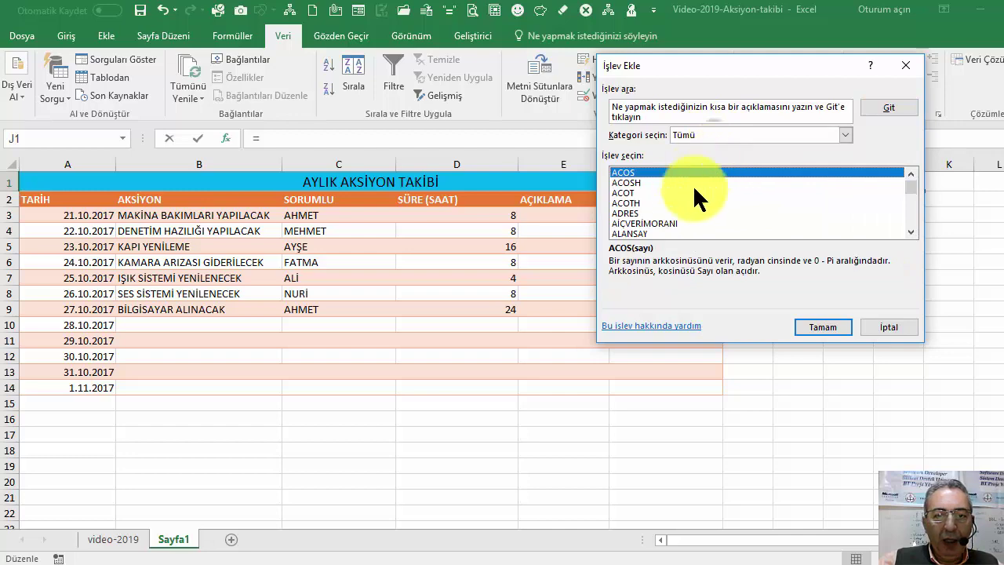
left_click(676, 197)
type("et")
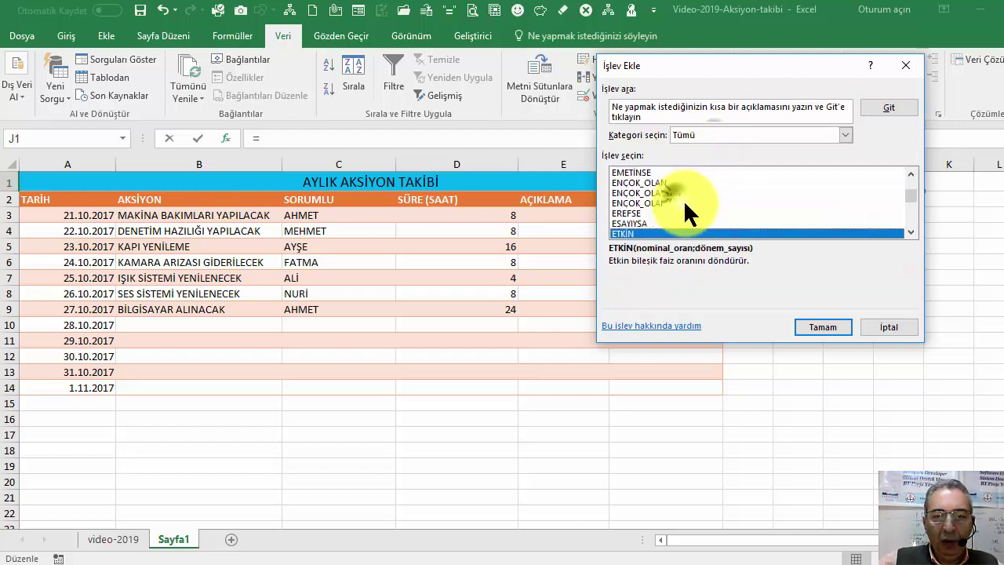
type("o")
left_click(848, 325)
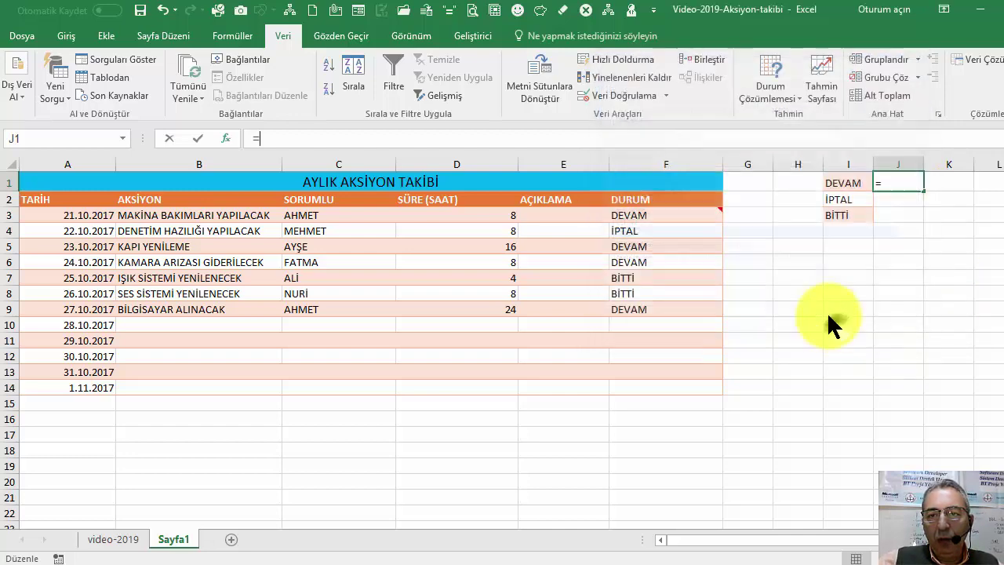
type("ETOPLA()")
left_click_drag(726, 100, 719, 341)
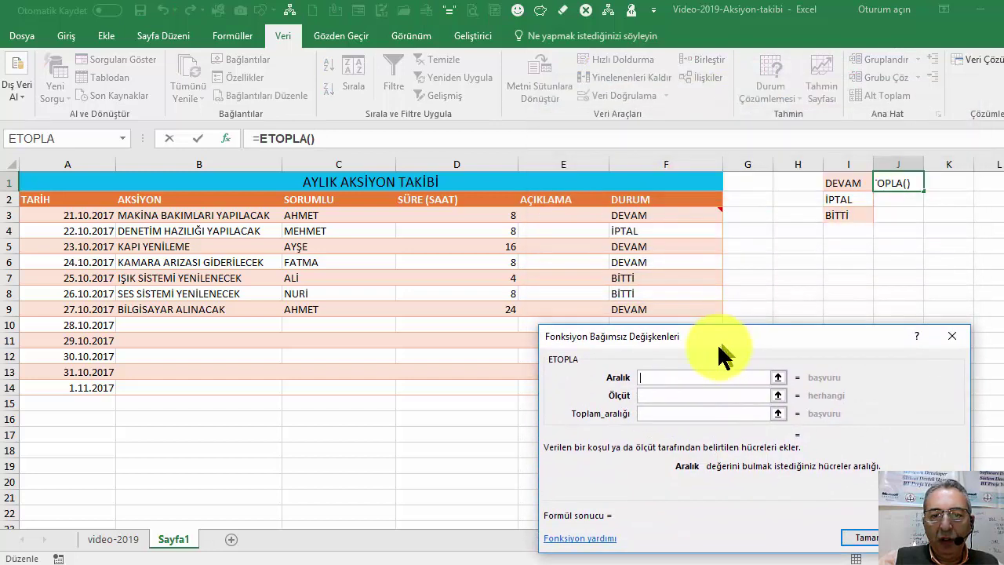
Set the ETOPLA sum range to the absolute hours column $D$3:$D$1048576.
left_click(657, 413)
left_click_drag(502, 164, 486, 163)
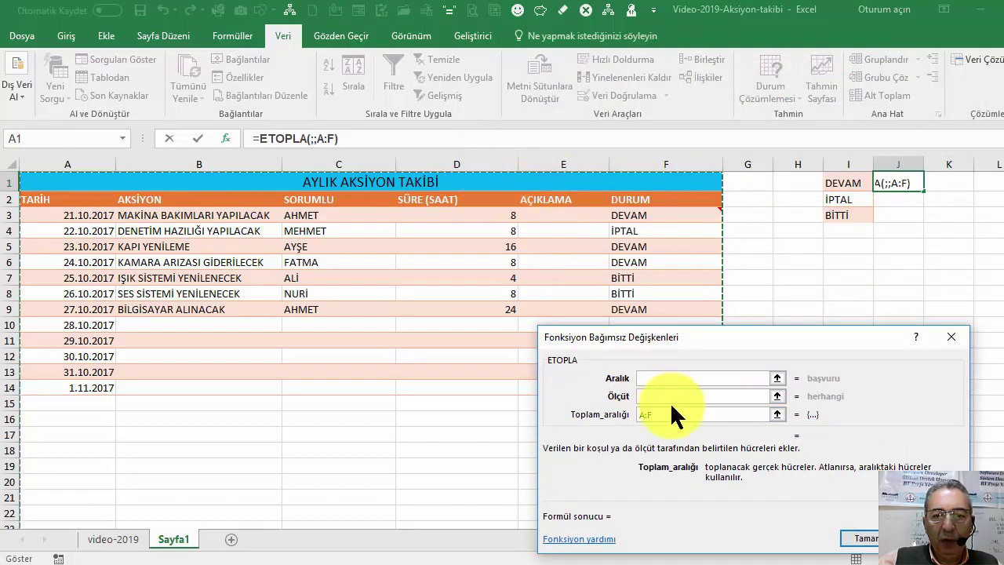
double_click(647, 415)
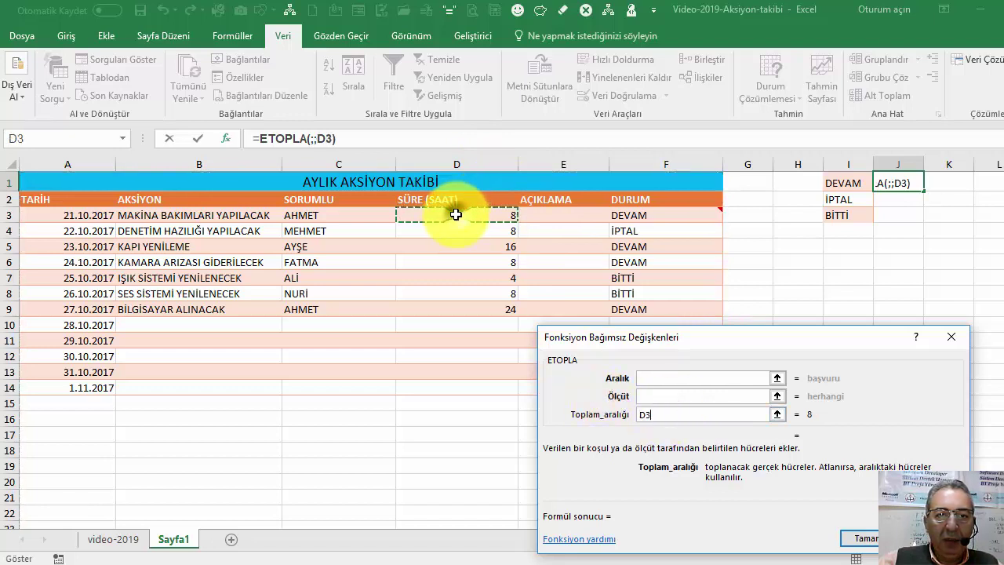
mouse_move(456, 214)
left_mouse_down()
mouse_move(449, 514)
mouse_move(463, 561)
mouse_move(476, 513)
mouse_move(506, 146)
left_mouse_up()
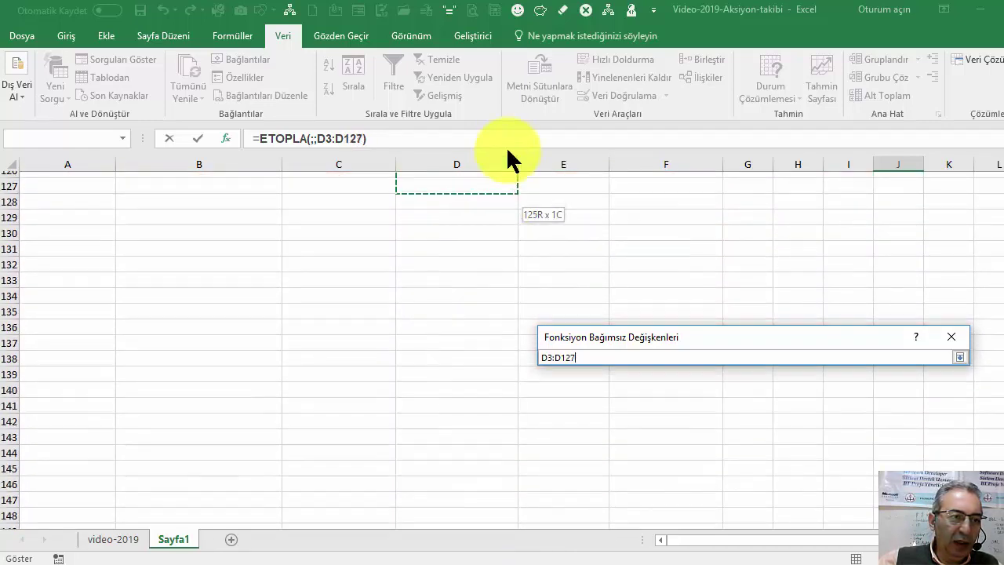
left_click_drag(506, 146, 493, 251)
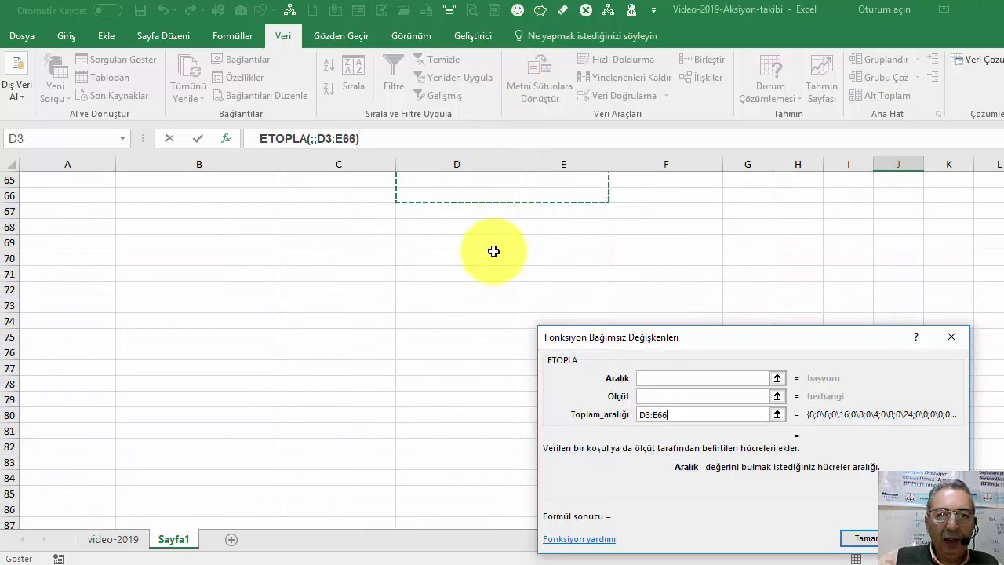
scroll(493, 252, "up", 11)
scroll(493, 247, "up", 10)
left_click(477, 211)
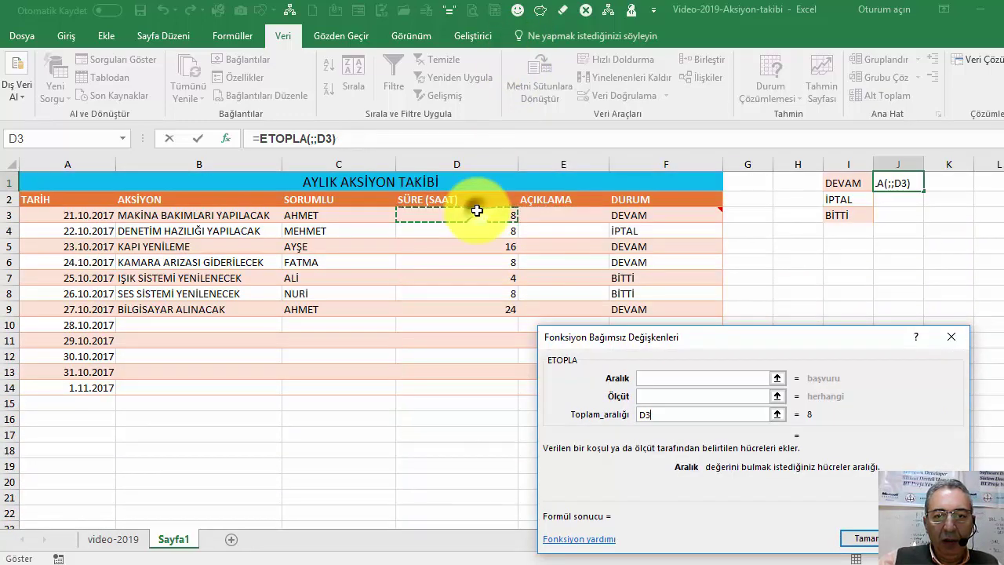
key("ctrl+shift+Down")
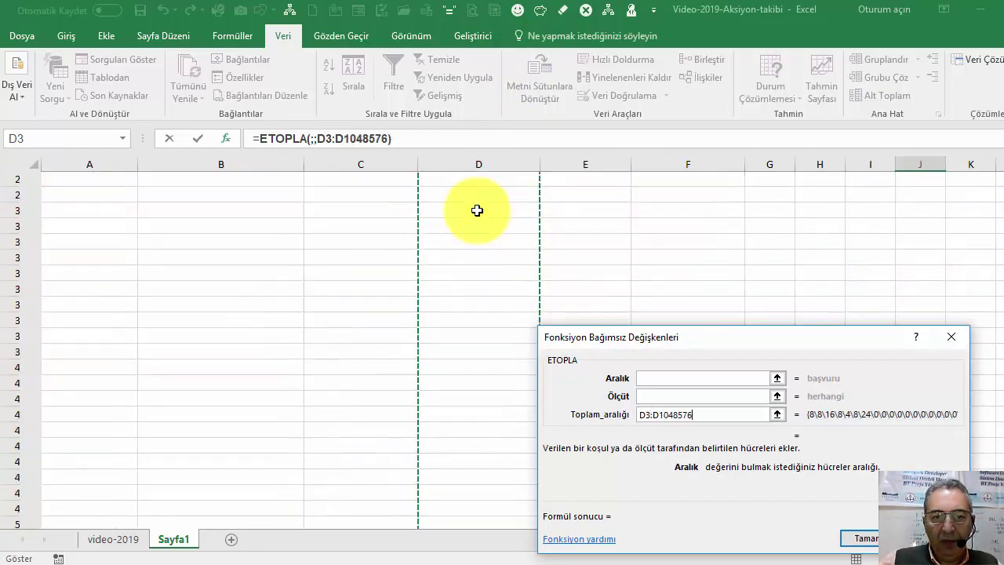
key("F4")
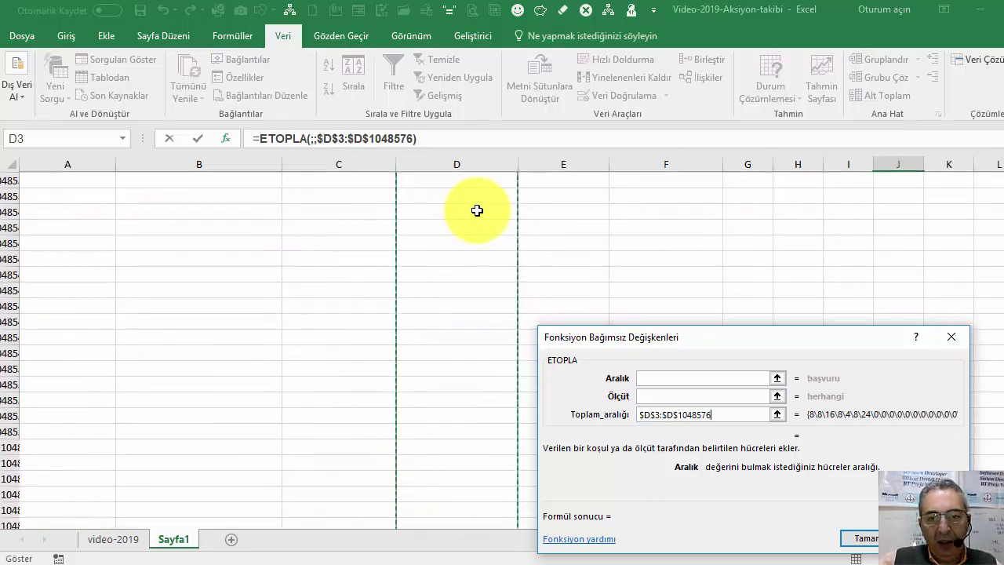
Use I1 (DEVAM) as criterion and $F$3:$F$1048576 as criteria range, returning 56.
left_click(689, 395)
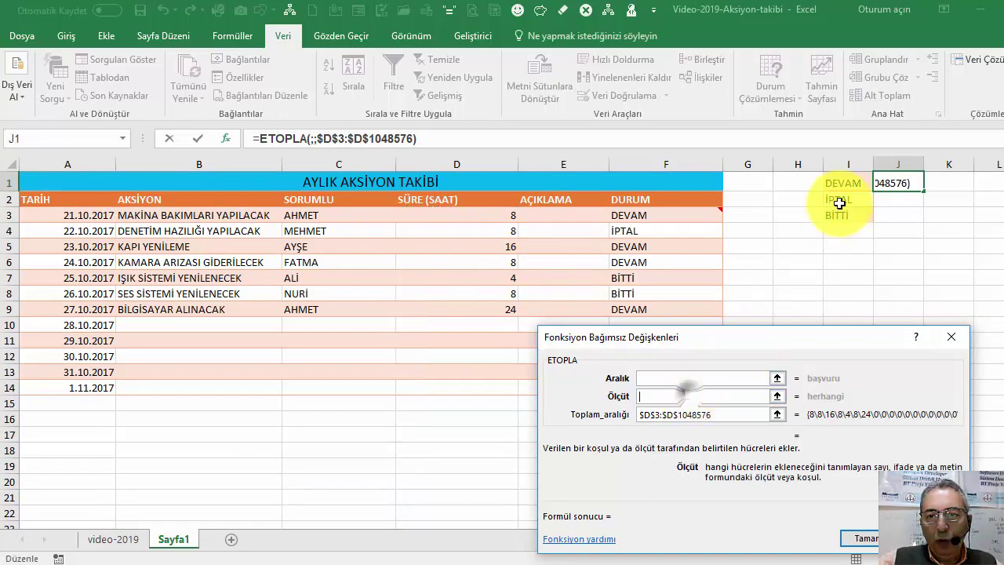
left_click(847, 185)
left_click(655, 377)
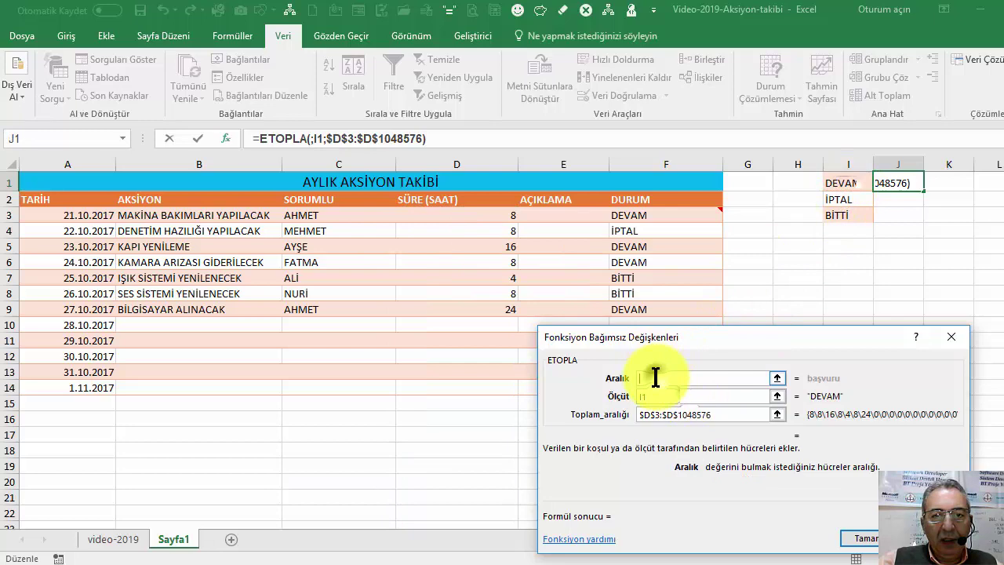
left_click(668, 216)
key("ctrl+shift+Down")
key("ctrl+shift+Down")
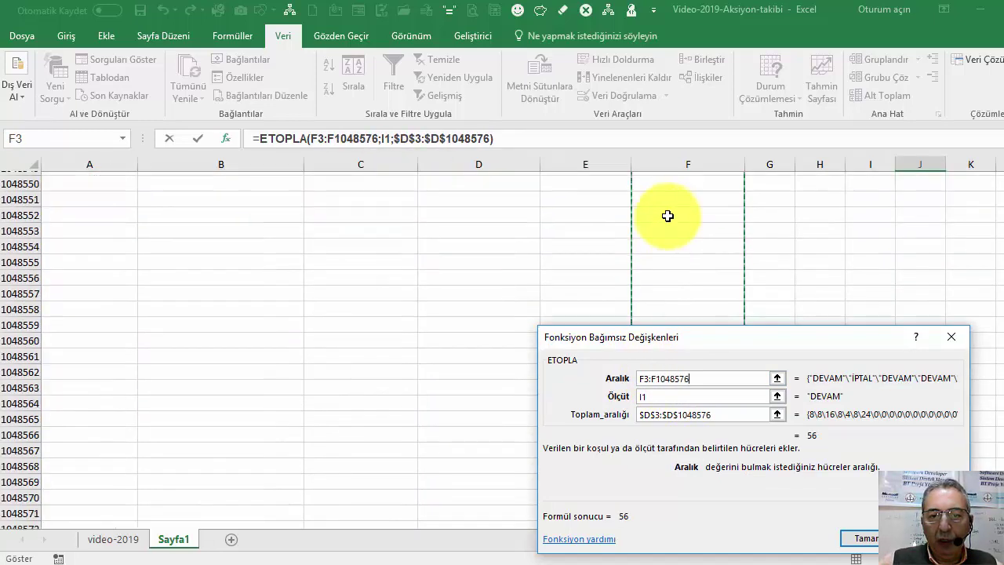
key("F4")
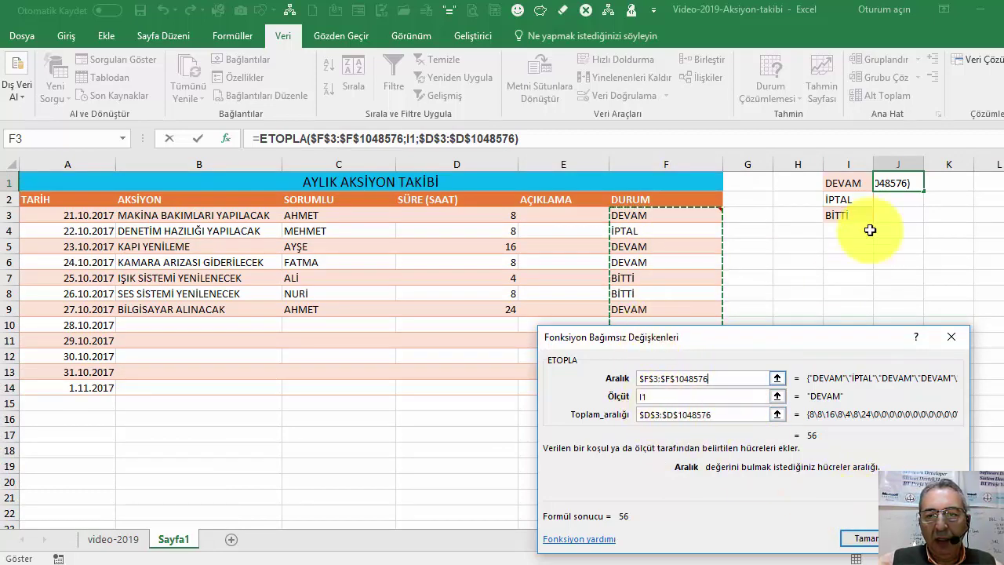
left_click(874, 540)
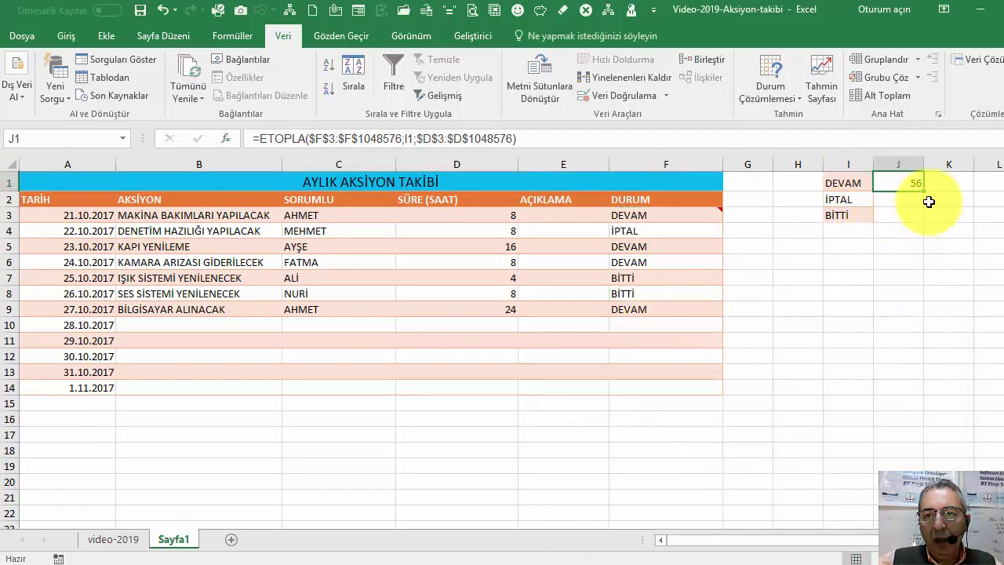
Copy the hours formula down for İPTAL and BİTTİ and shift the summary block down one row.
left_click_drag(926, 194, 924, 226)
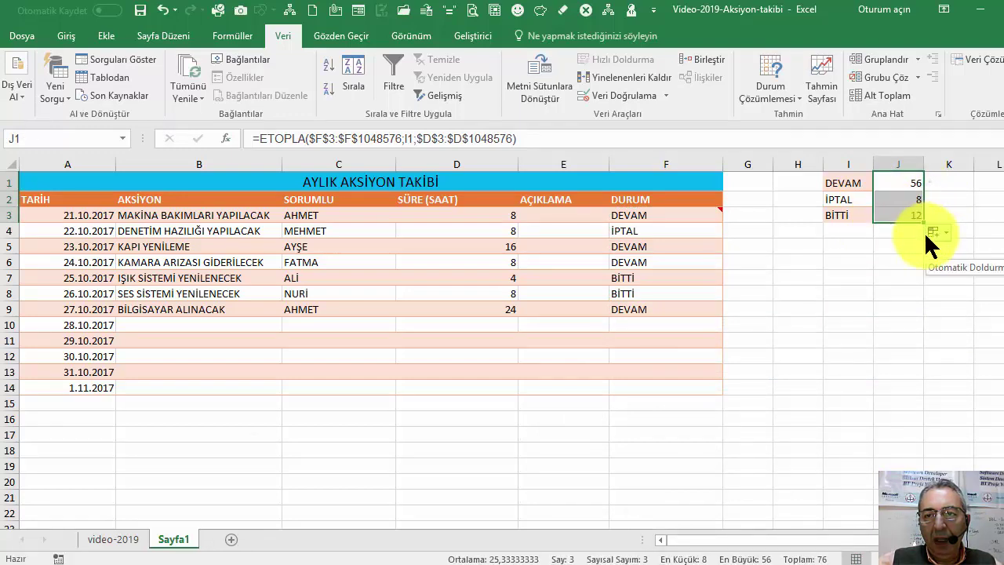
left_click(897, 229)
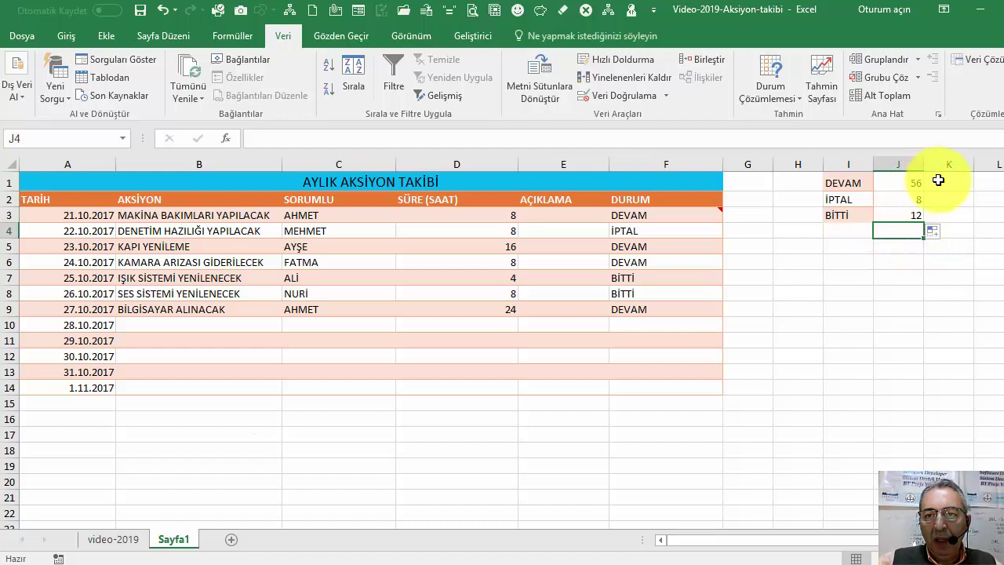
left_click(881, 185)
mouse_move(858, 183)
left_mouse_down()
mouse_move(899, 221)
mouse_move(903, 253)
mouse_move(900, 229)
left_mouse_up()
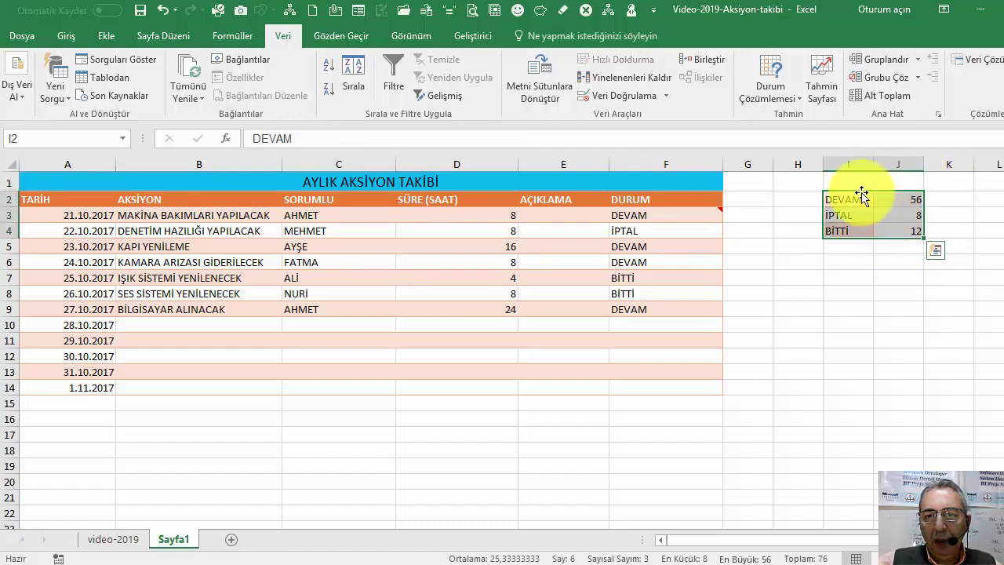
left_click(858, 182)
Enter the headers DURUM in I1, SÜRE in J1 and SAYISI in K1.
type("DURUM")
key("Return")
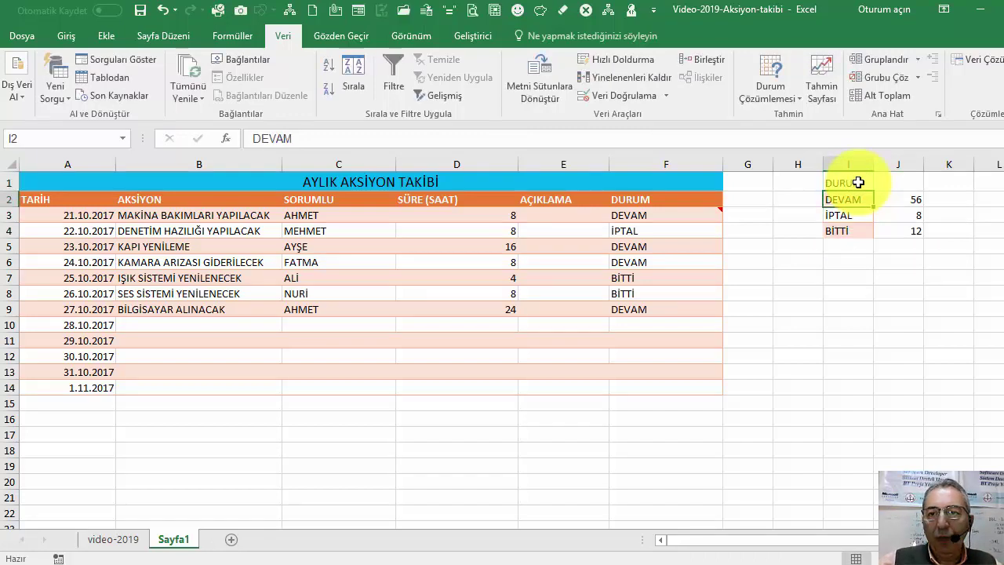
left_click(918, 181)
type("SAAT")
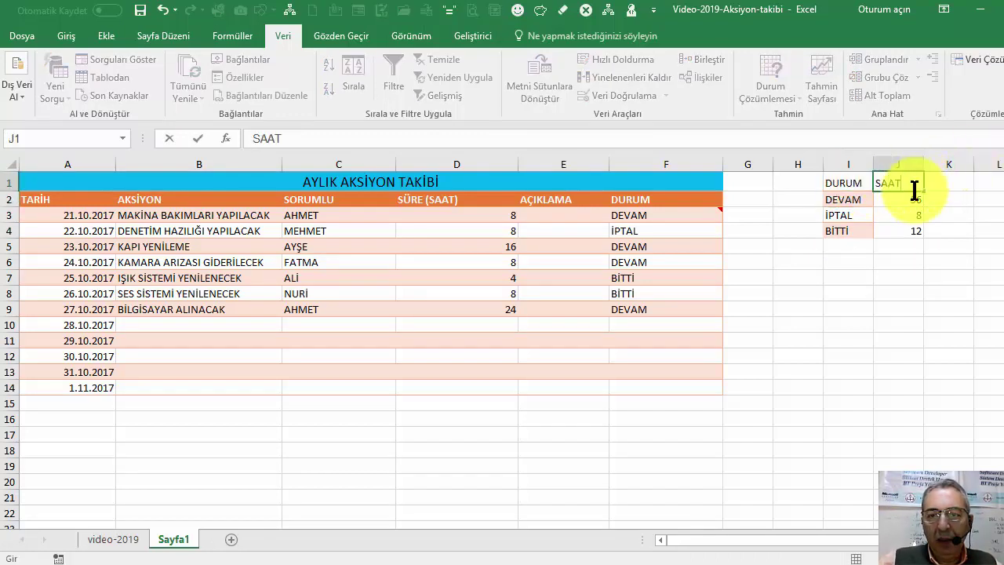
key("Return")
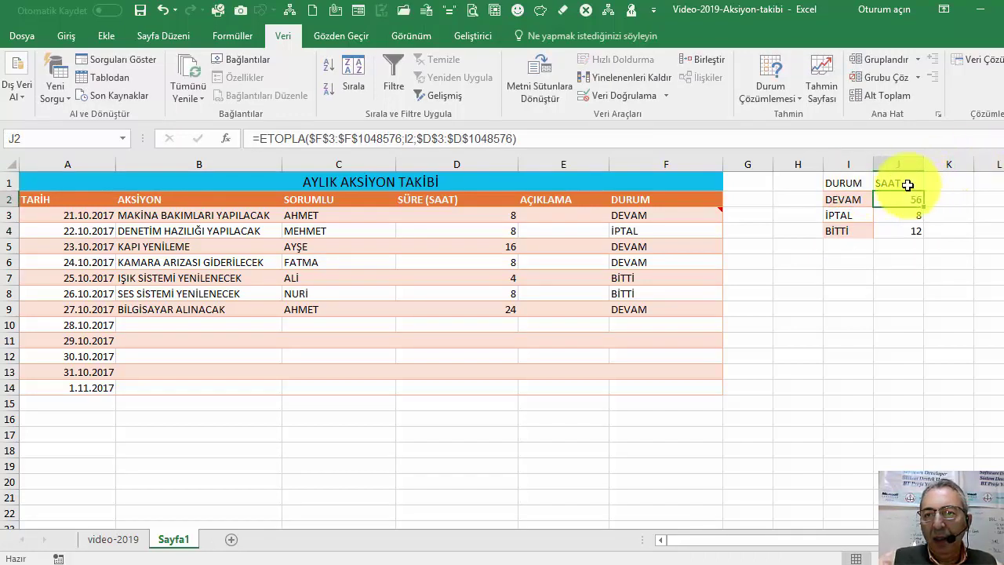
left_click(942, 184)
type("YI")
key("Return")
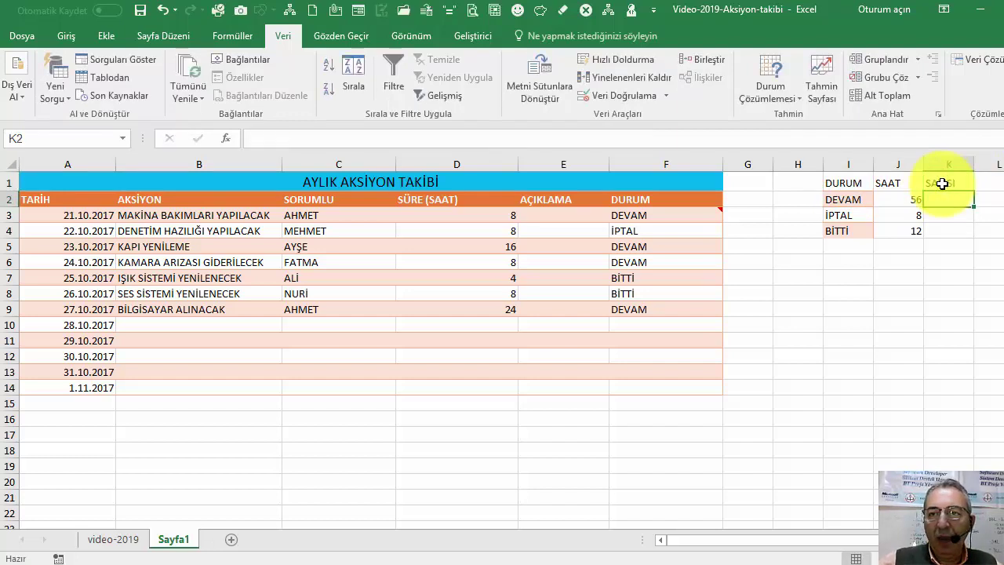
left_click(899, 182)
type("SÜRE")
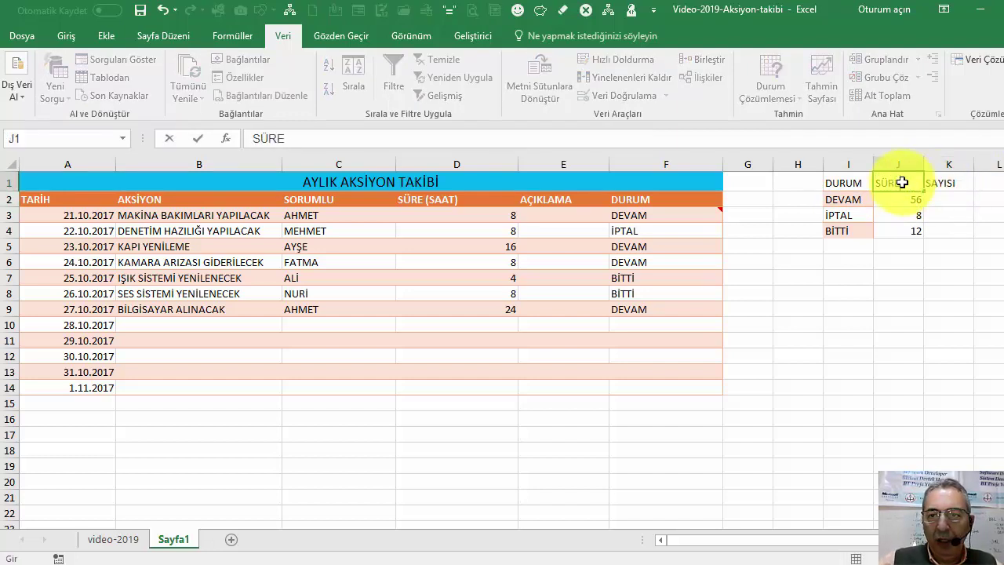
key("Return")
Narrow the empty gap columns and the AÇIKLAMA column to pull the summary closer.
left_click(948, 197)
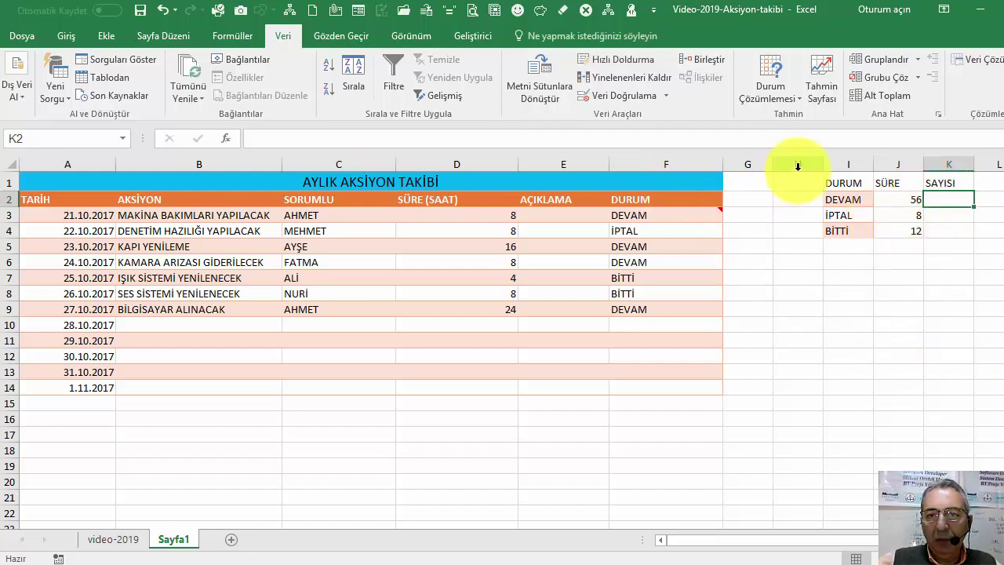
left_click_drag(823, 164, 705, 166)
left_click_drag(609, 164, 562, 164)
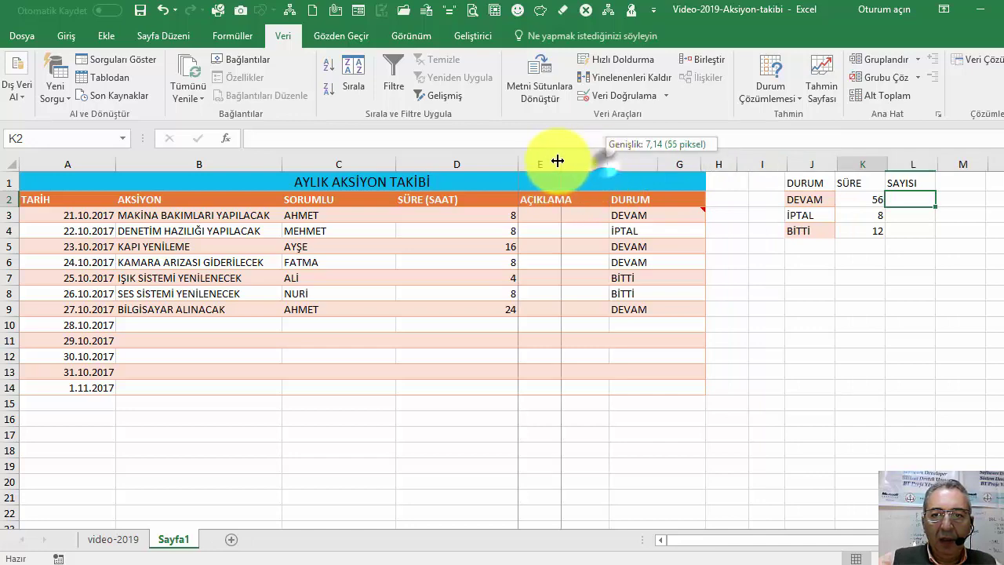
Open Insert Function for K2 with all functions listed.
left_click(858, 200)
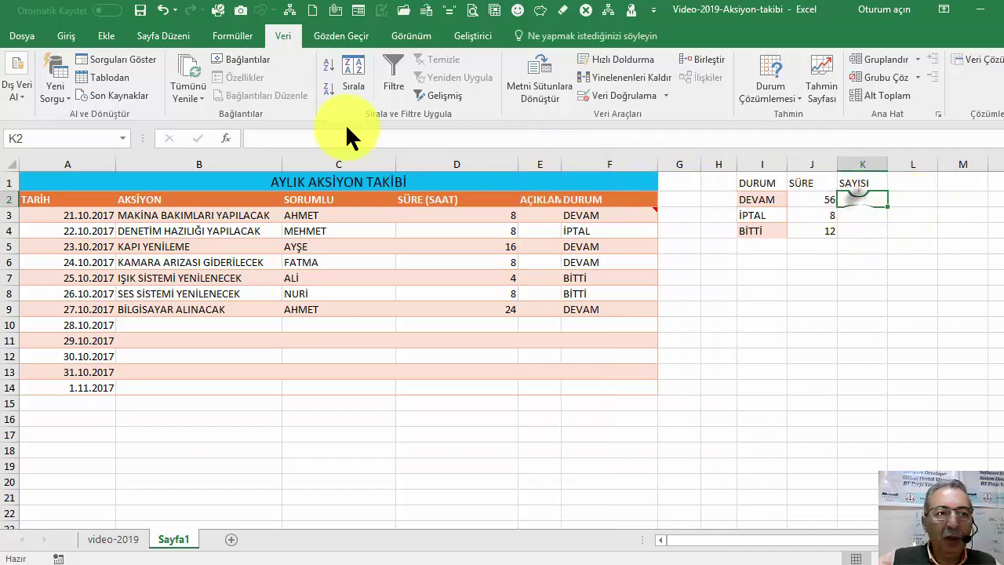
left_click(226, 138)
left_click(677, 354)
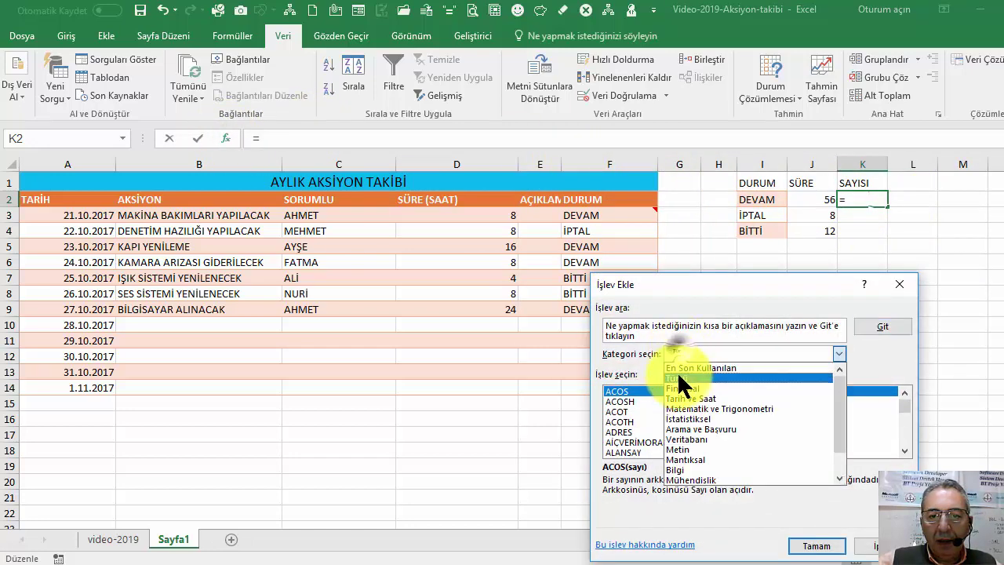
left_click(676, 354)
Enter EĞERSAY with criterion I2 and range $F$3:$F$1048576 in K2, filled to K4 (4, 1, 2).
type("eğer")
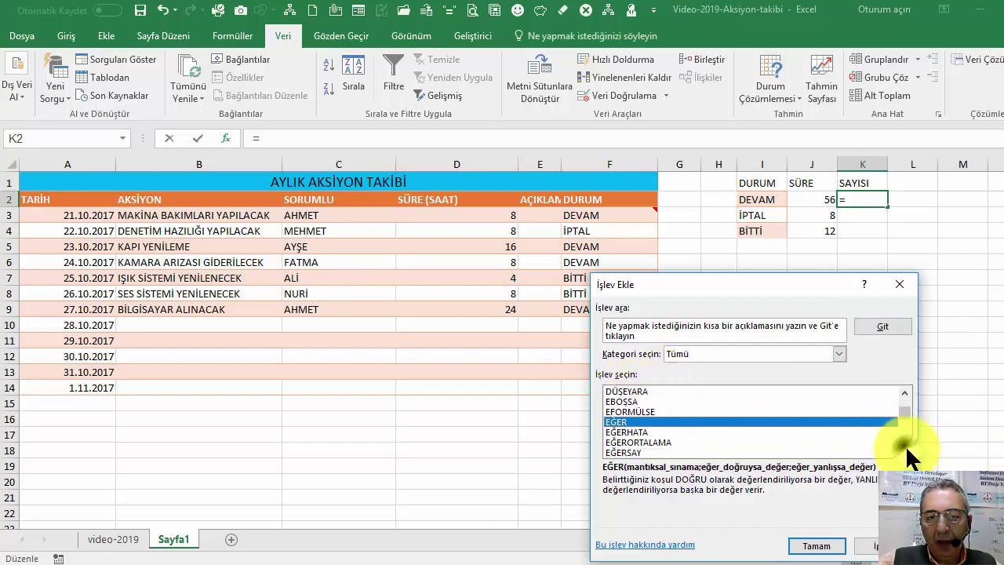
key("Down")
key("Down")
key("Down")
left_click(816, 548)
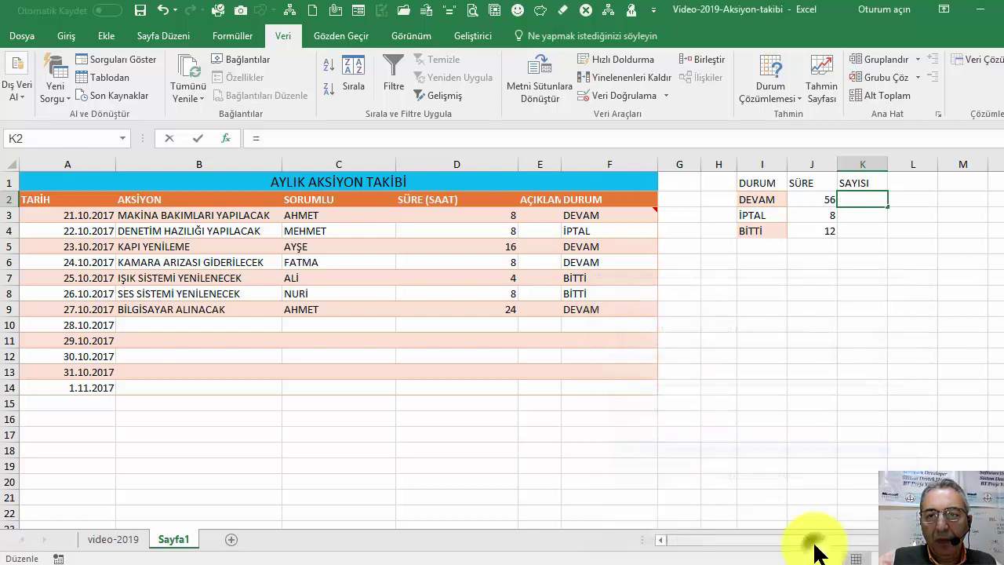
left_click(652, 381)
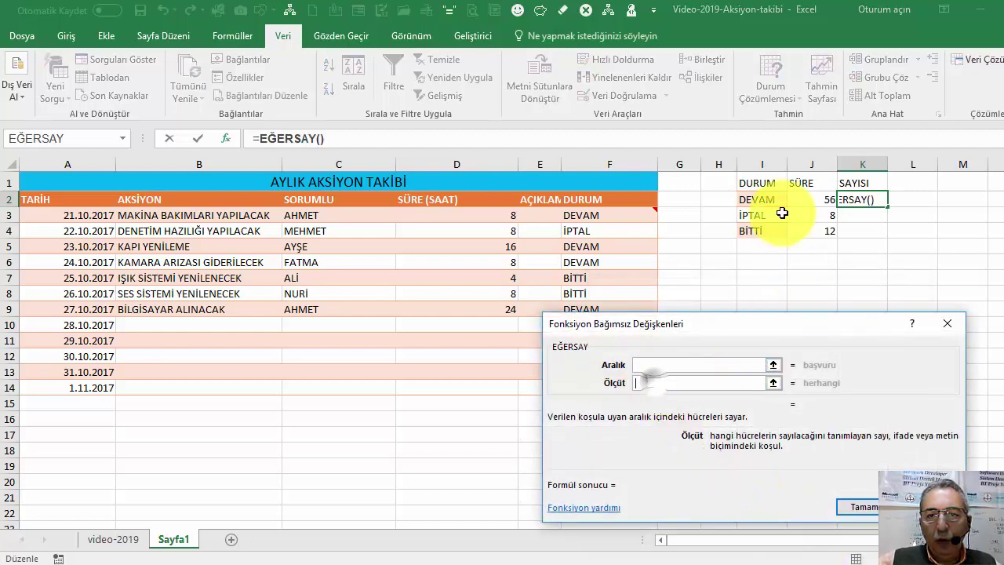
left_click(757, 199)
left_click(672, 367)
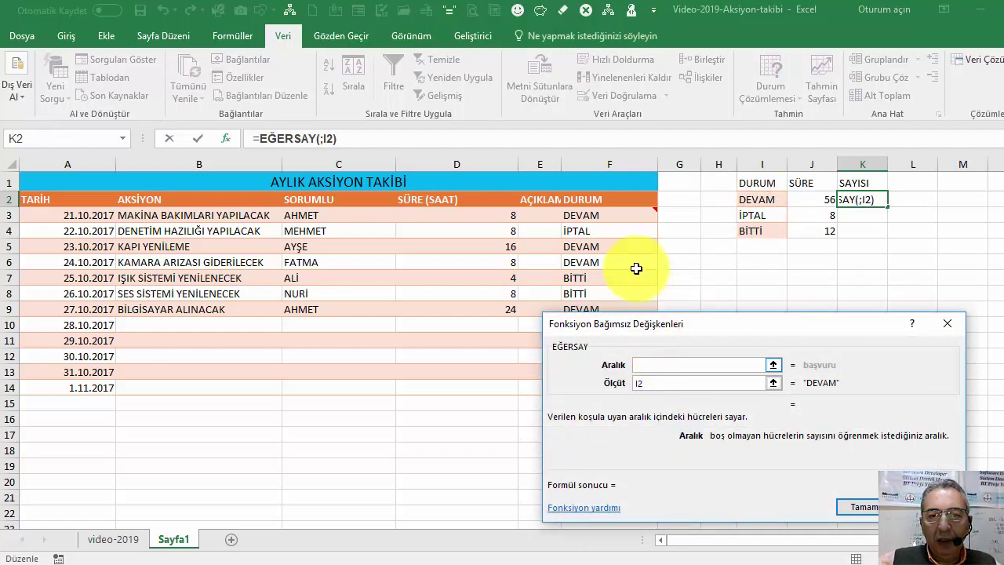
key("ctrl+shift+Down")
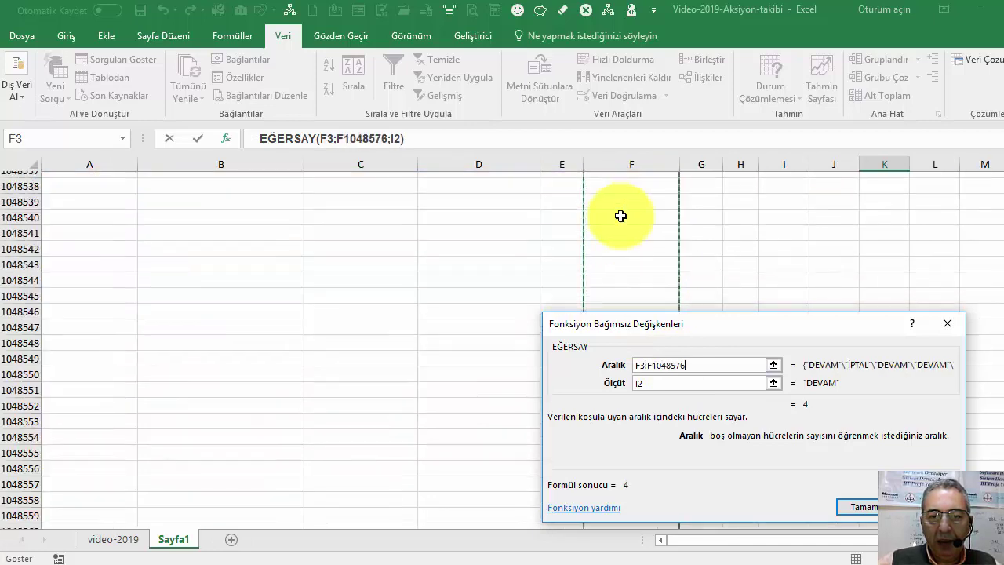
key("F4")
key("Return")
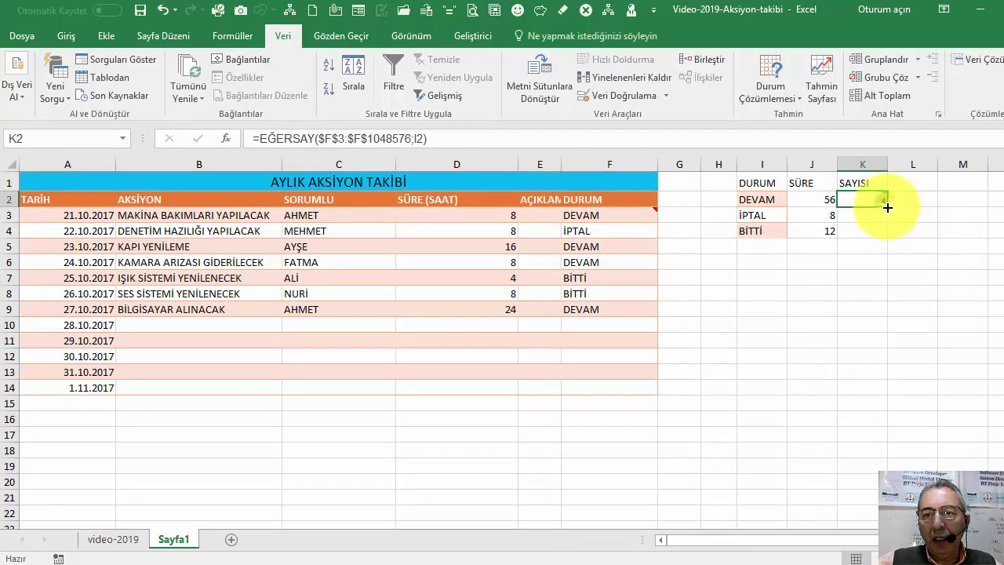
left_click_drag(887, 207, 889, 233)
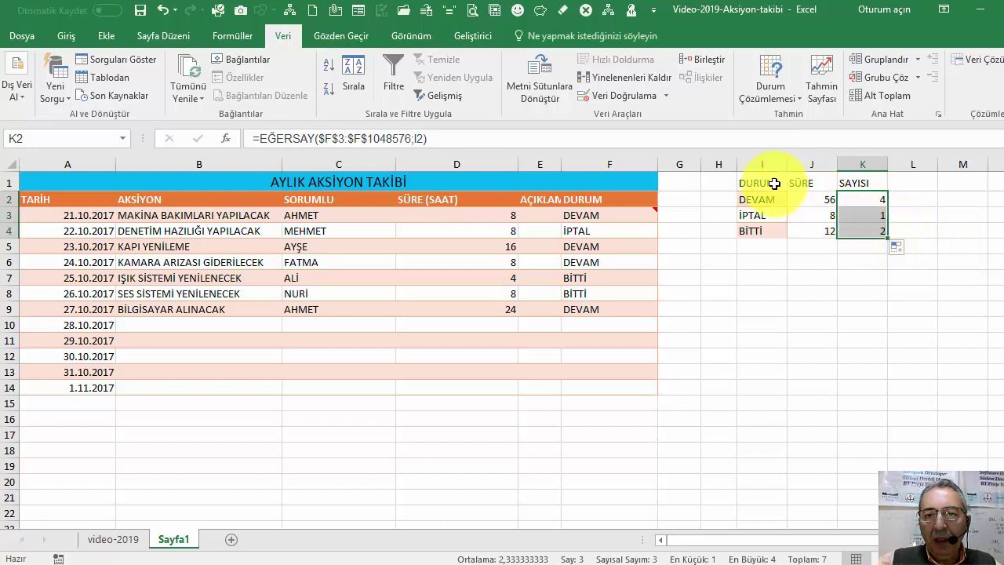
left_click(824, 214)
Add the ORAN header in L1 and the TOPLAM label in I6.
left_click(913, 181)
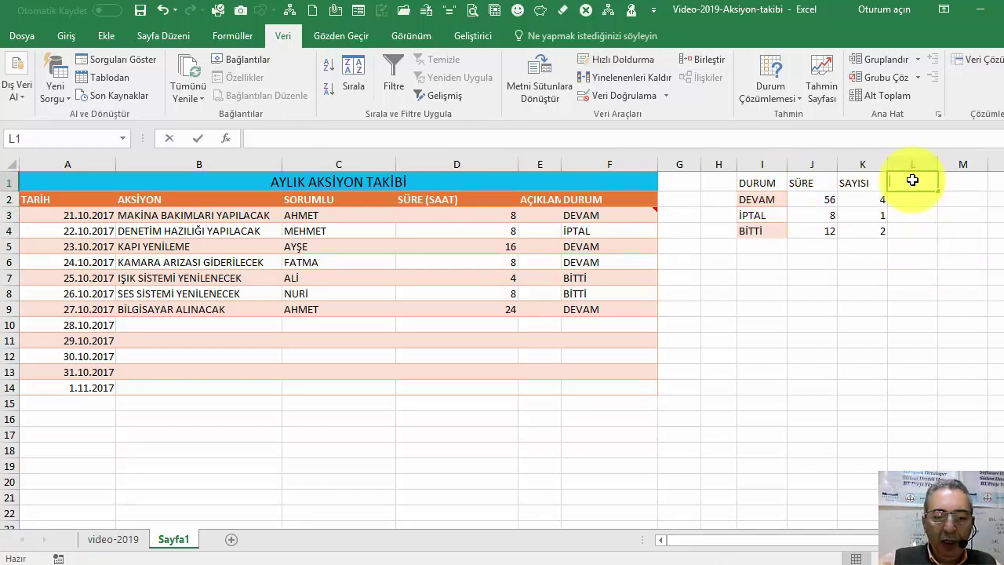
type("ORAN")
key("Return")
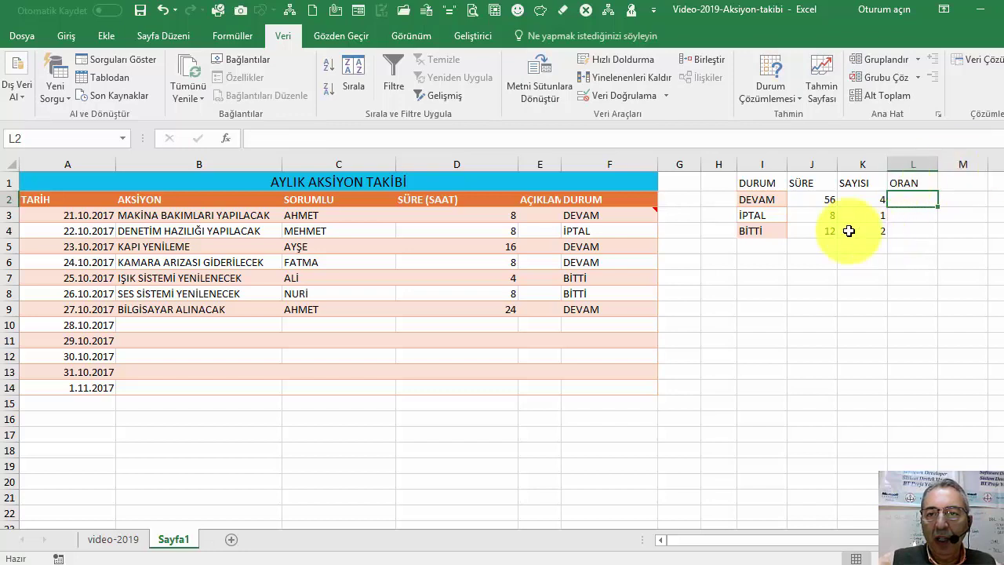
left_click(758, 257)
type("TOPLAM")
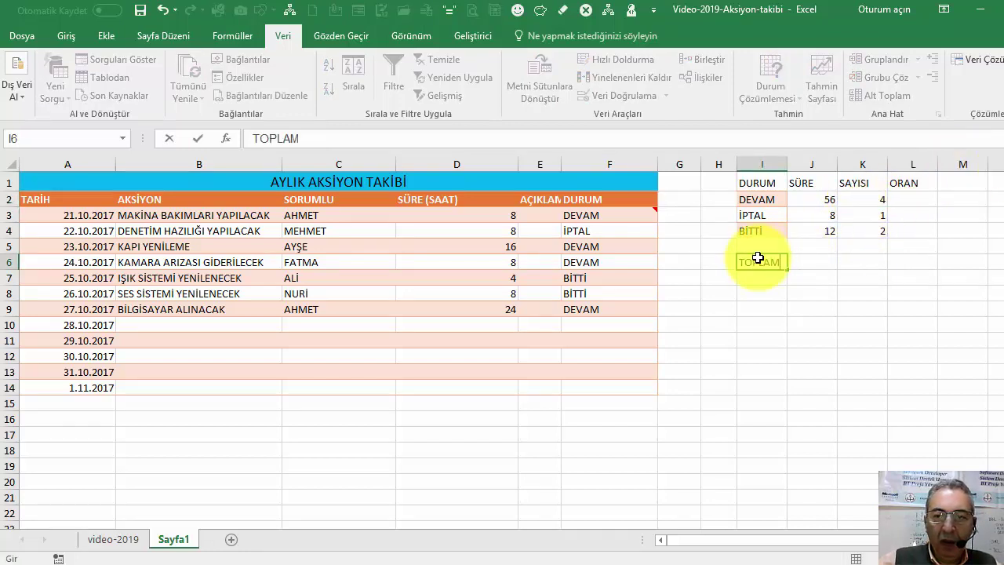
key("Return")
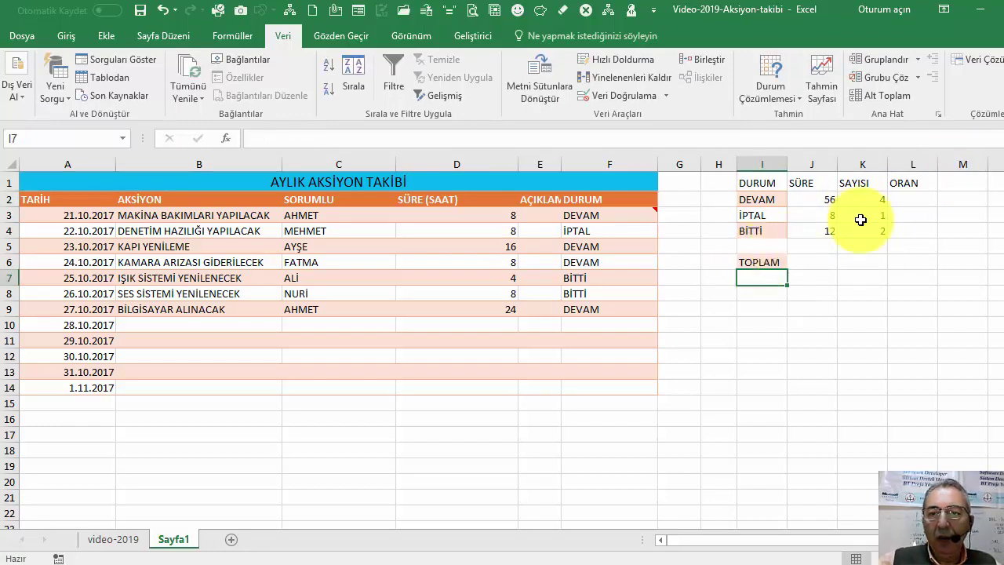
AutoSum the SÜRE hours in J6, giving a total of 76.
left_click(828, 259)
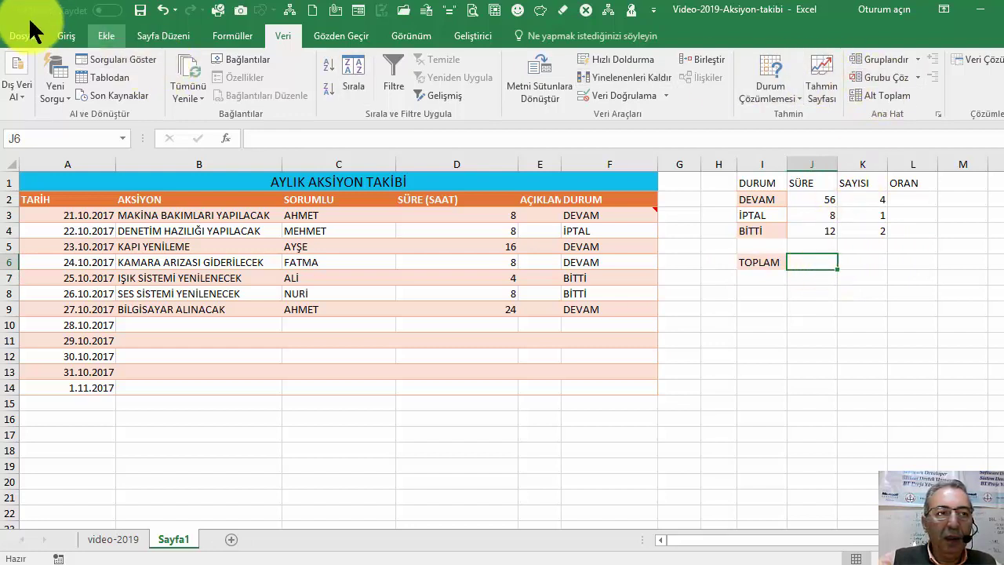
left_click(63, 37)
left_click(829, 63)
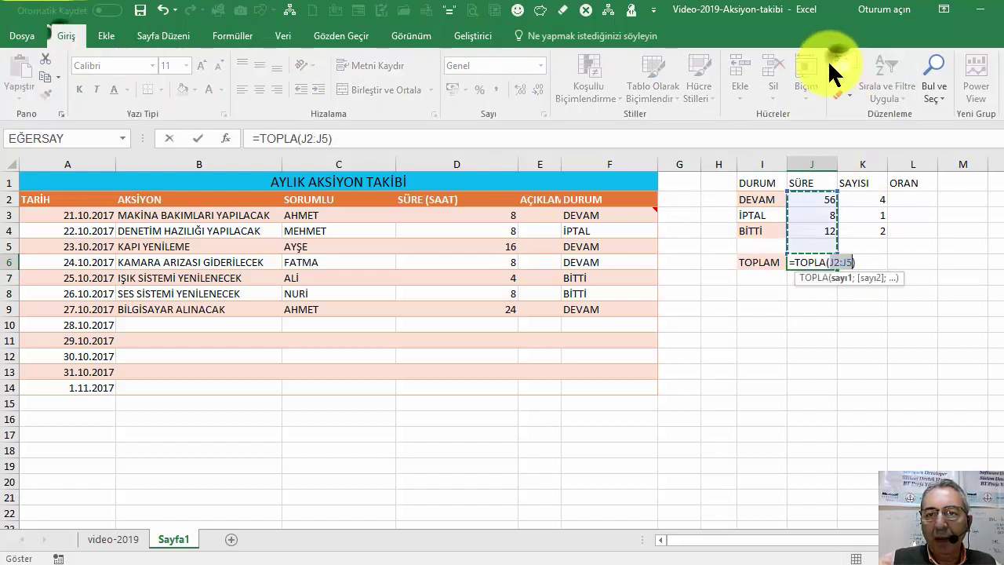
left_click(197, 139)
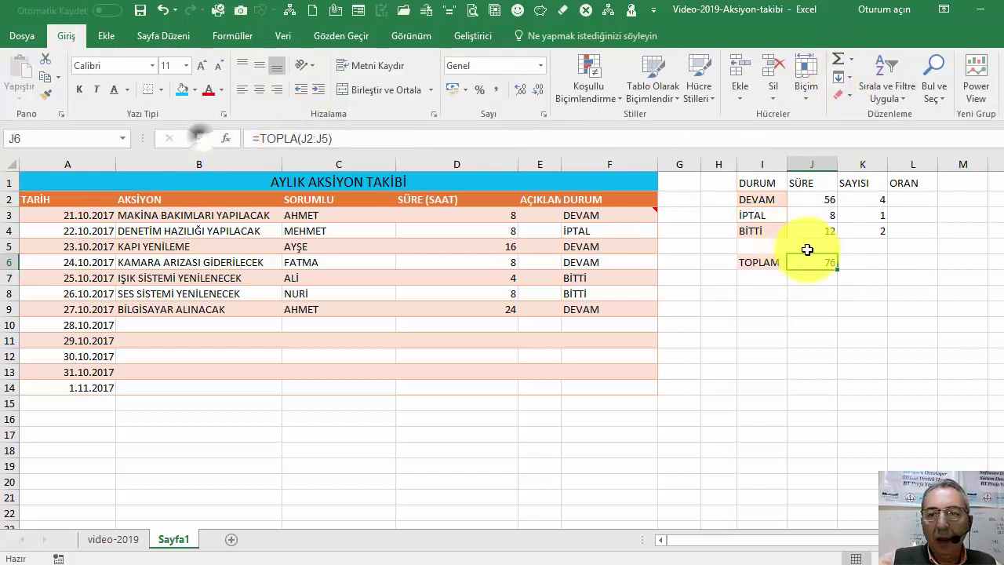
left_click(878, 262)
left_click(903, 255)
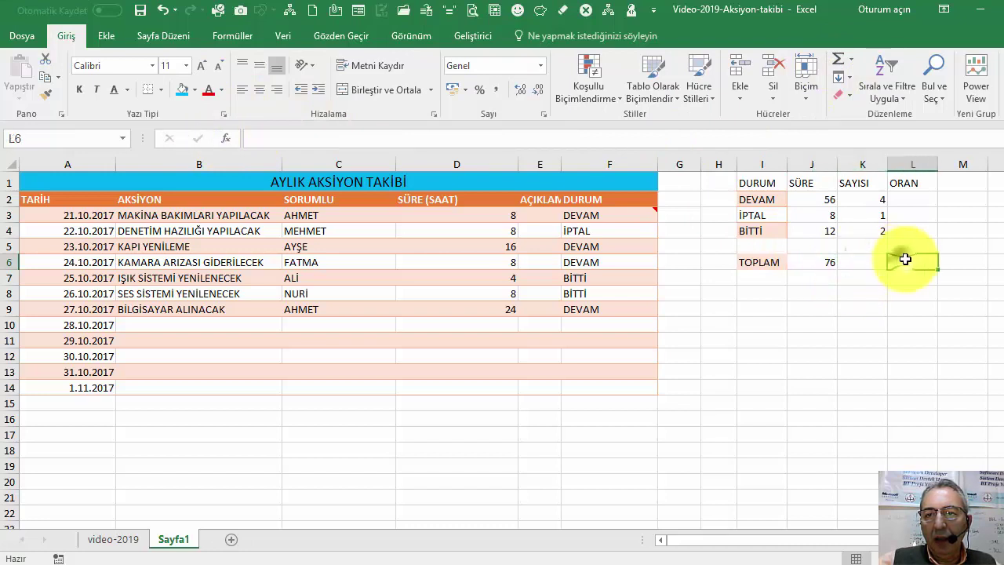
Enter =J2/$J$6 in L2, fill to L4 and format as percentages (74%, 11%, 16%).
left_click(915, 199)
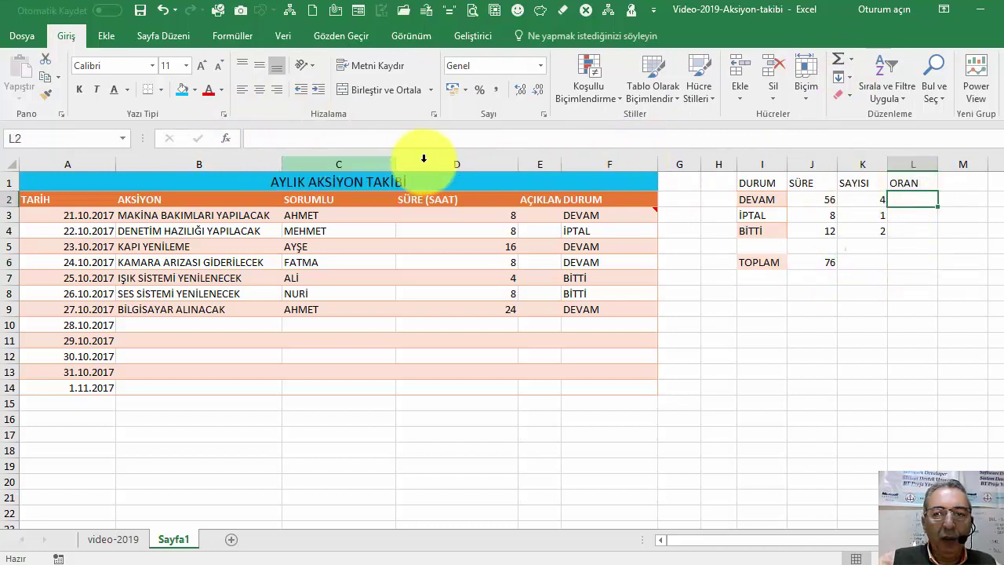
type("=")
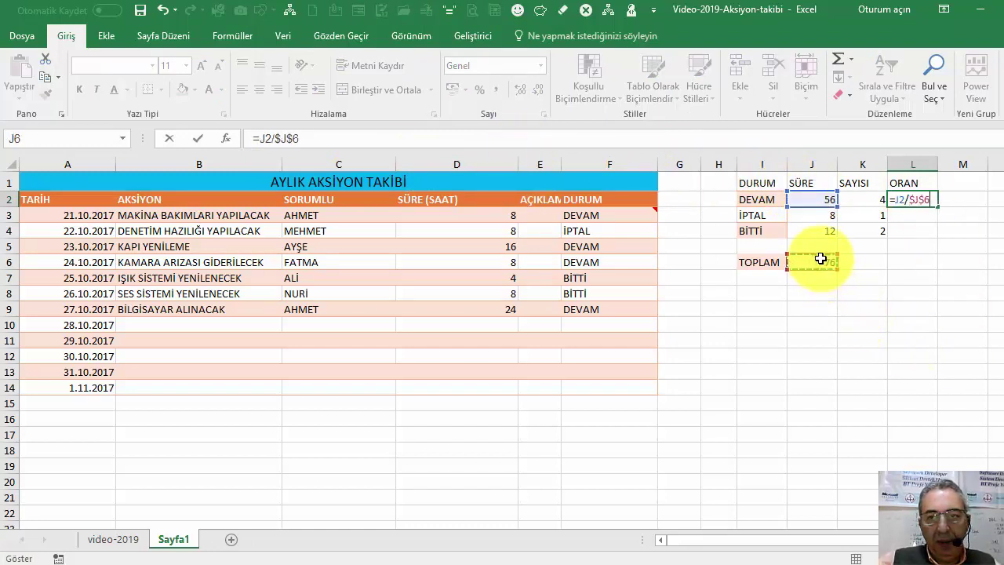
left_click(201, 139)
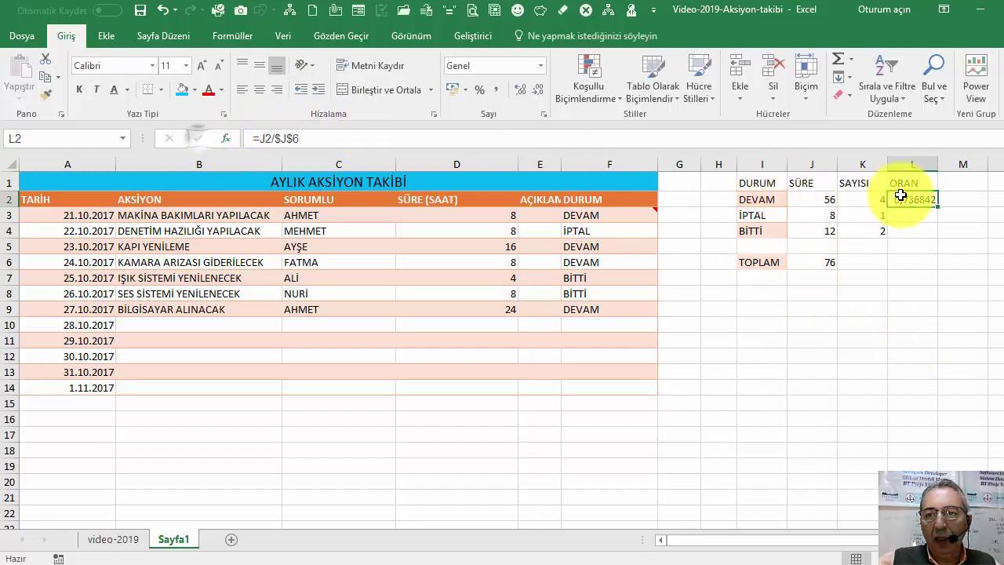
left_click_drag(940, 224, 940, 236)
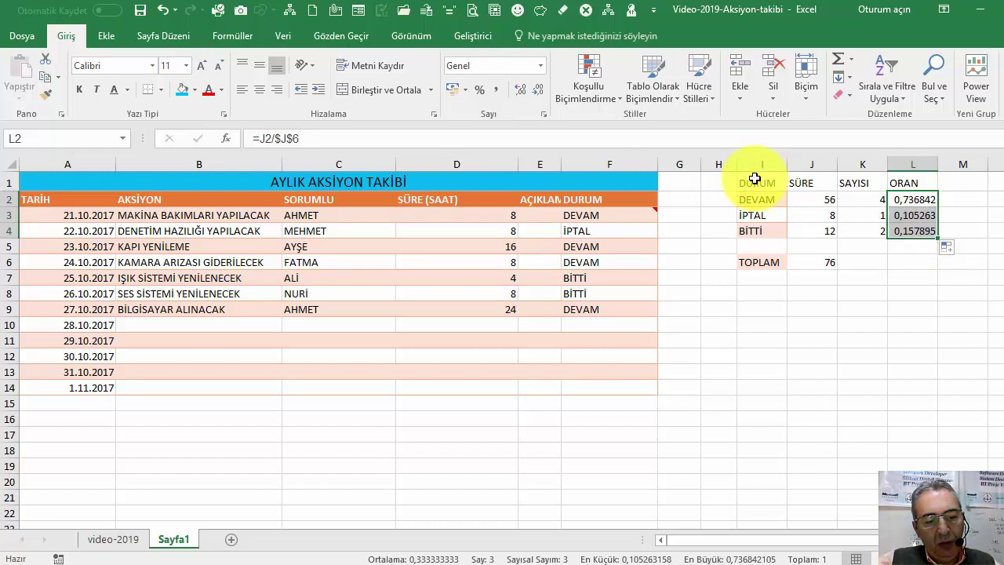
key("ctrl+shift+5")
left_click(754, 181)
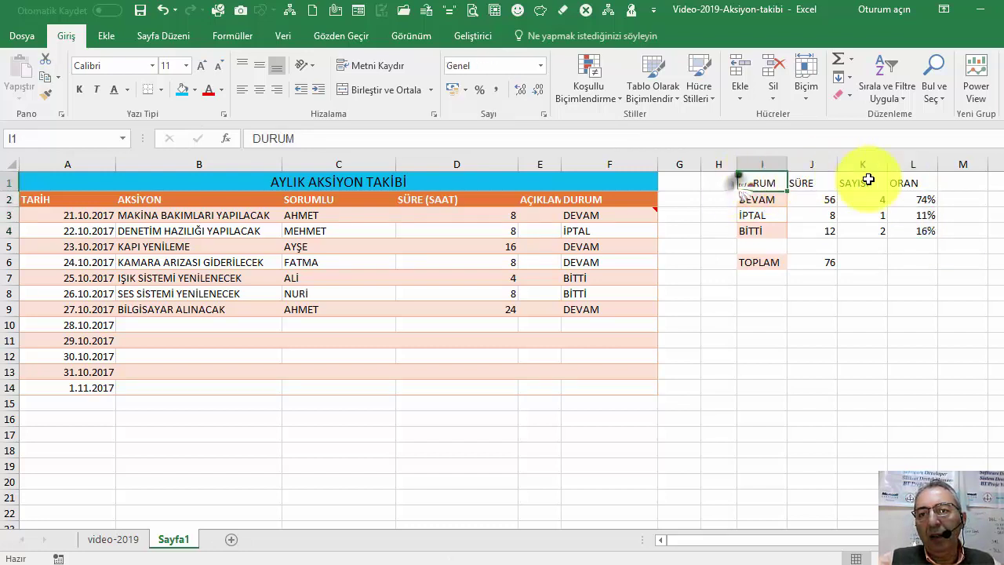
Review the summary formulas and select the whole summary block I1:L4.
left_click(921, 223)
left_click(929, 245)
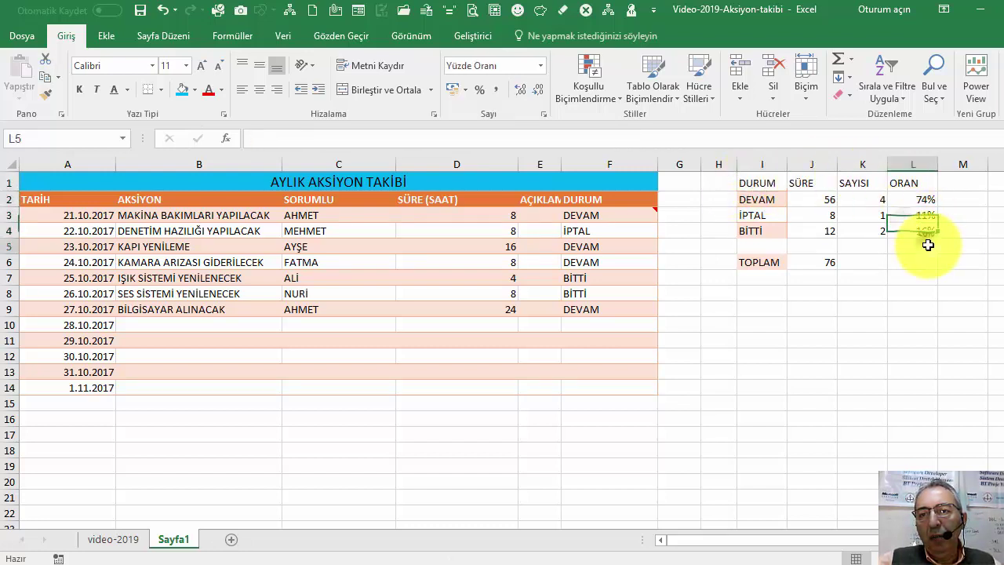
left_click(820, 263)
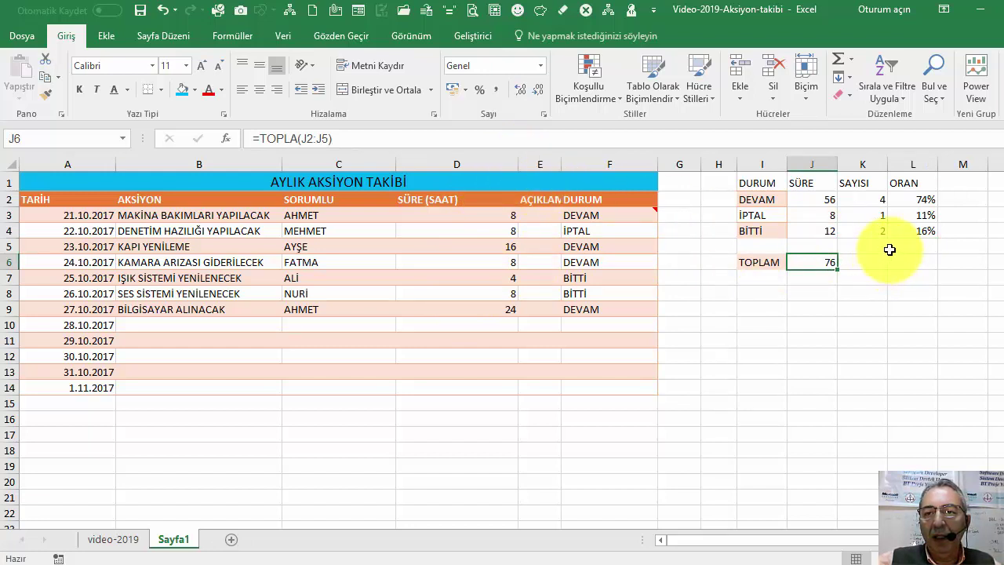
left_click_drag(920, 199, 765, 198)
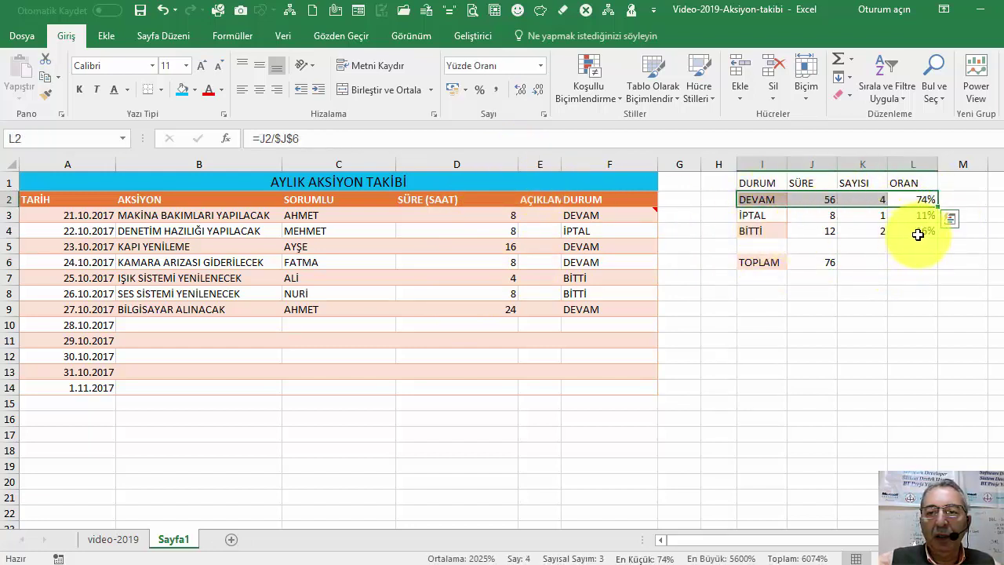
left_click_drag(918, 234, 775, 230)
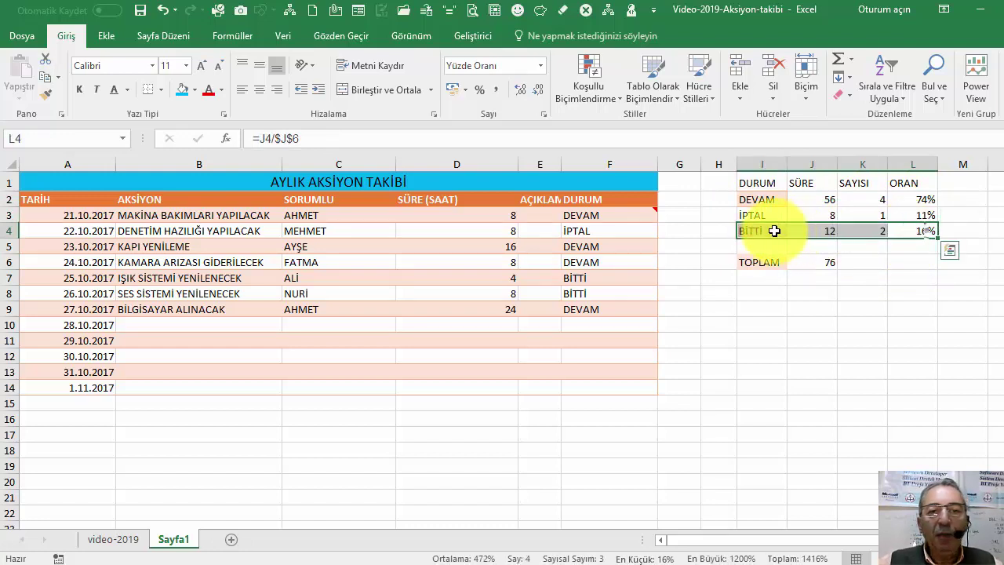
left_click(768, 185)
left_click_drag(847, 199, 902, 231)
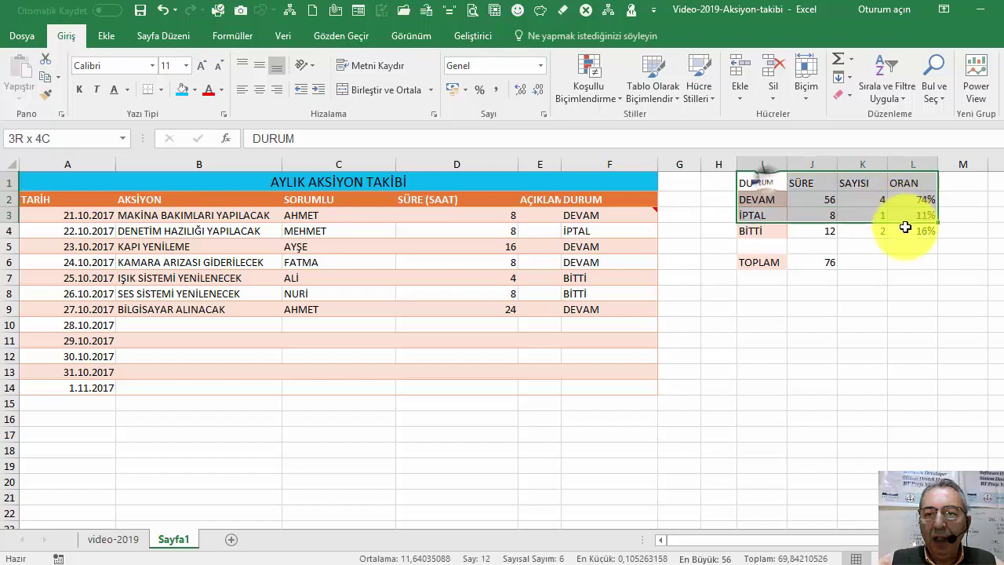
Format the summary as a light green styled table with headers, then convert it back to a range.
left_click(105, 32)
left_click(127, 69)
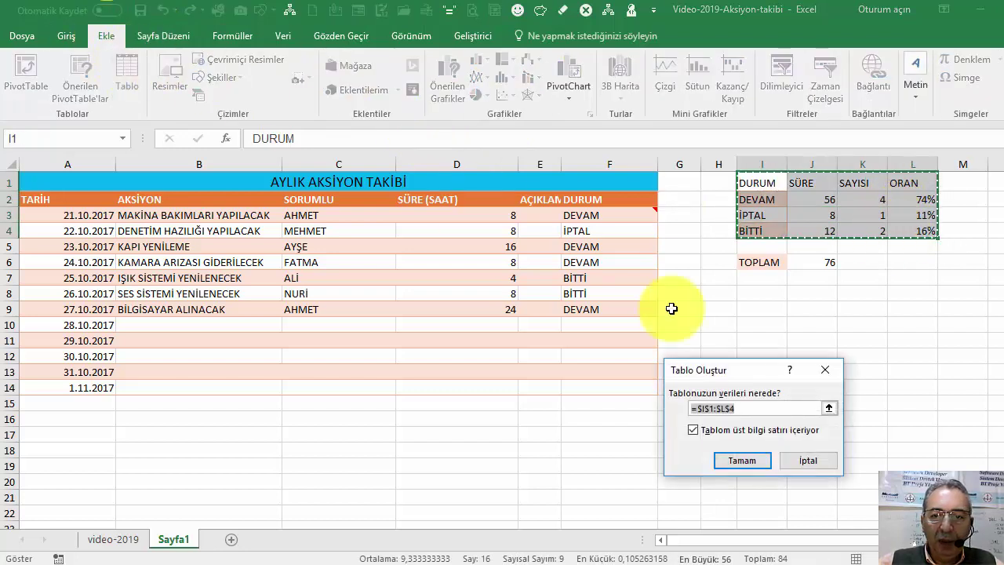
left_click(742, 459)
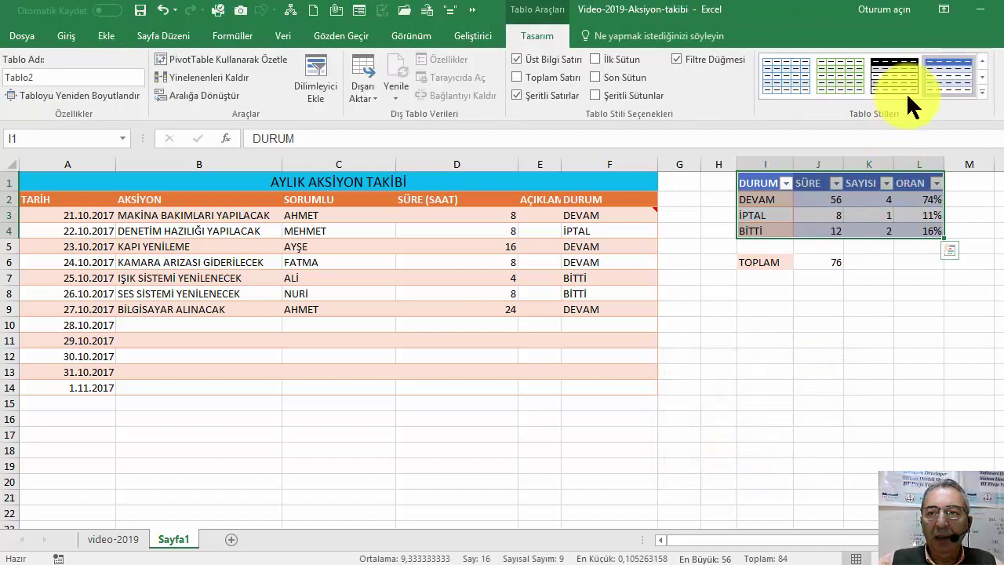
left_click(846, 76)
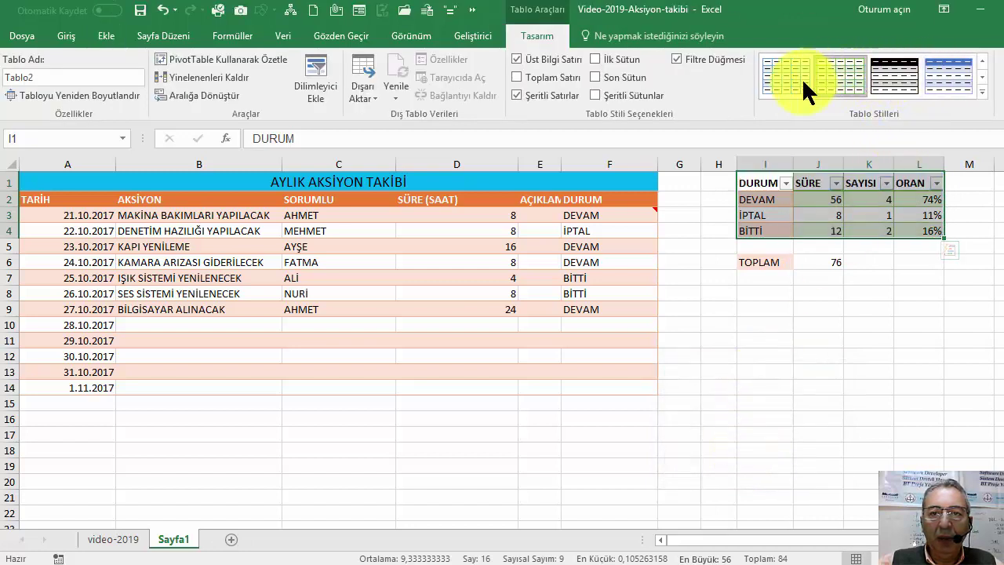
left_click(234, 97)
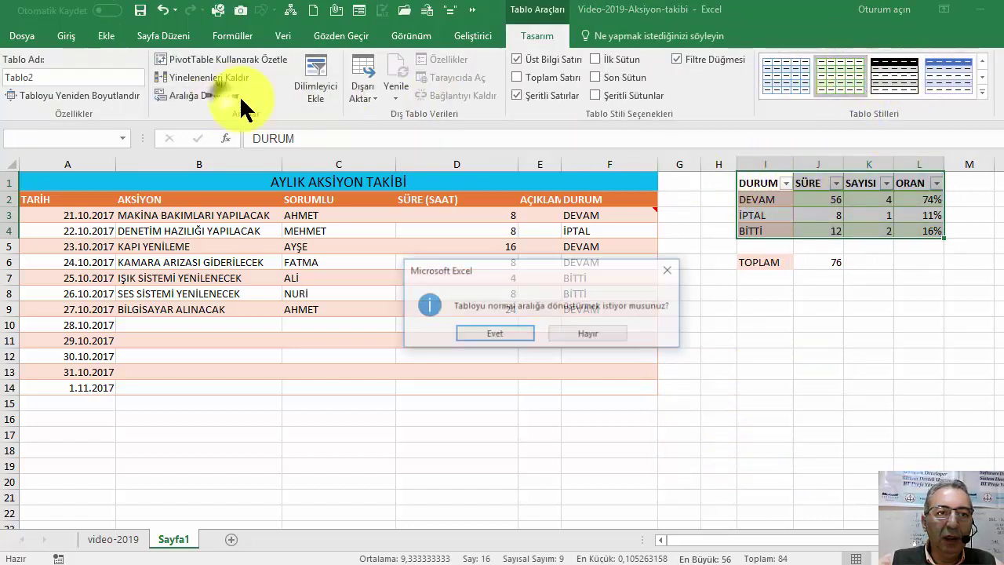
left_click(496, 334)
Fill the summary header row I1:L1 with teal.
left_click(846, 215)
left_click_drag(776, 186, 915, 183)
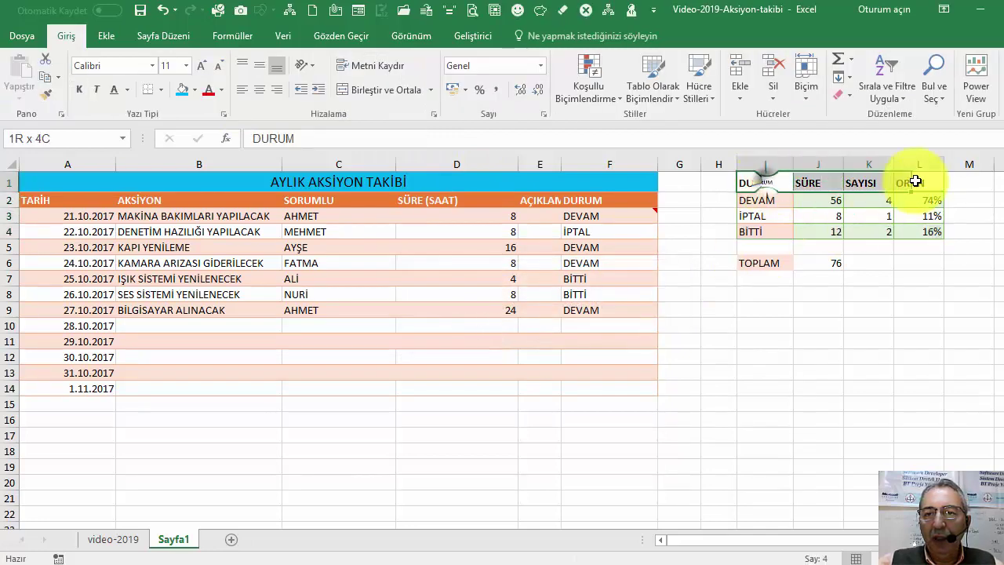
left_click(185, 89)
left_click(808, 215)
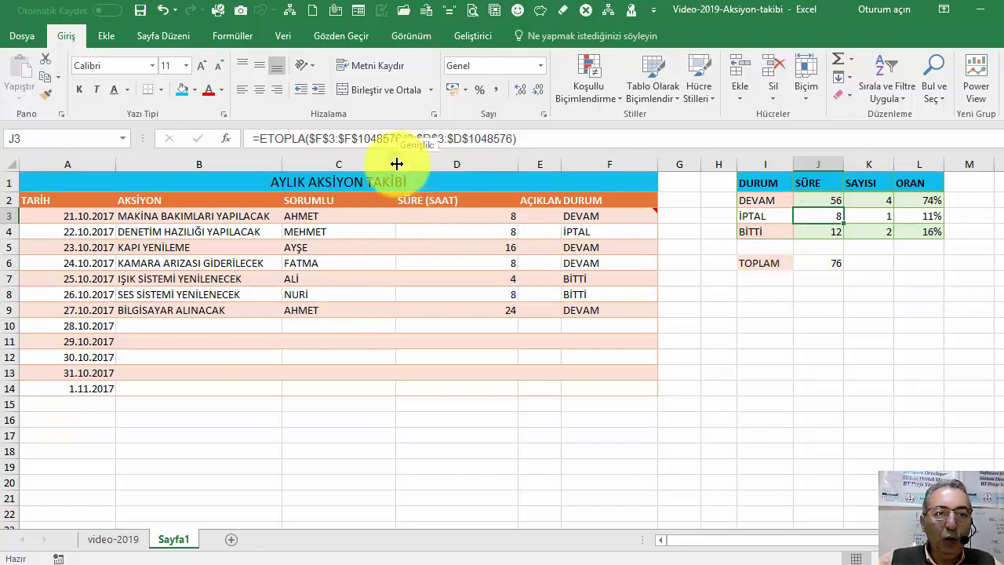
Narrow column C slightly, bold the DURUM column F, and review the summary formulas.
left_click_drag(396, 161, 380, 162)
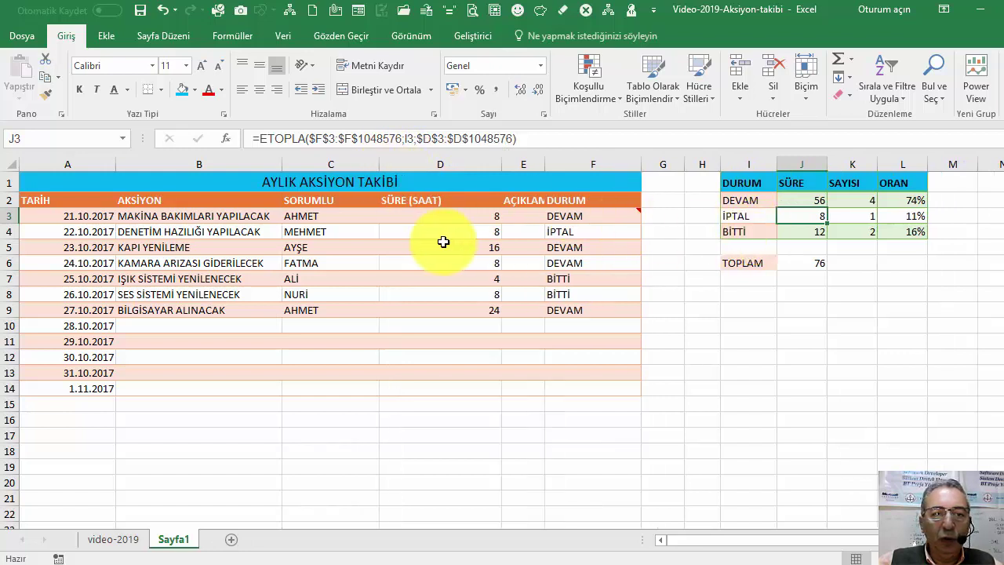
left_click(820, 262)
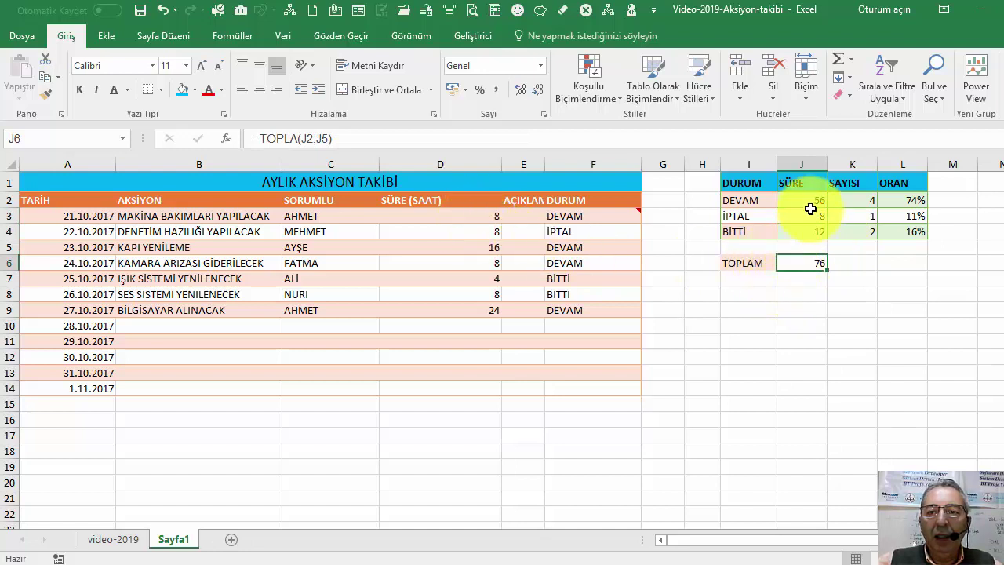
left_click_drag(769, 200, 756, 217)
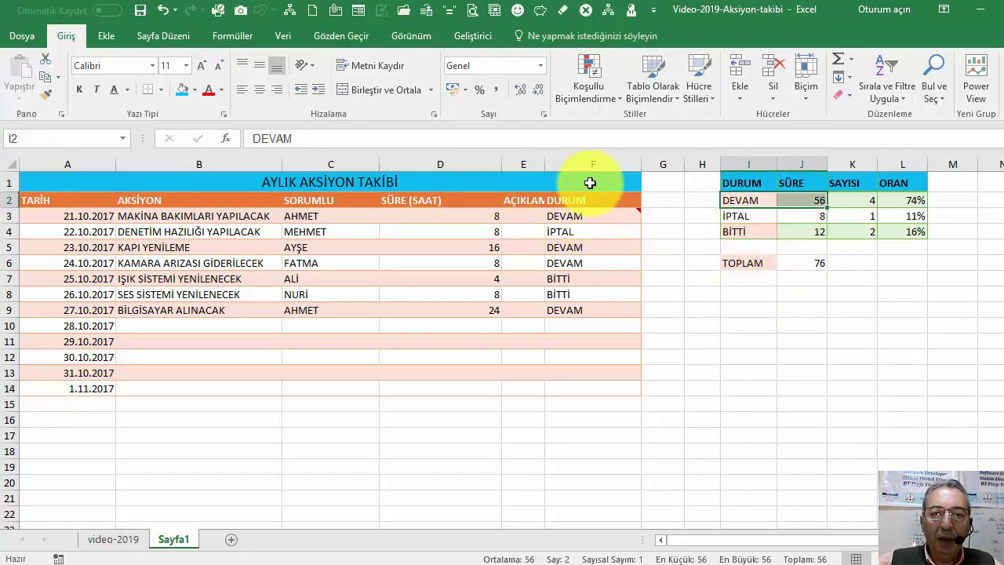
left_click(590, 163)
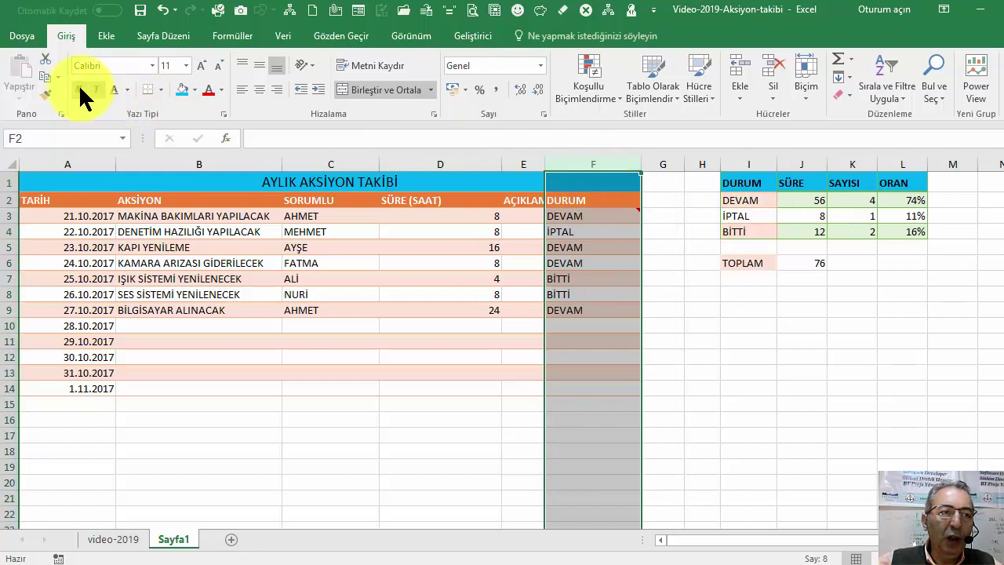
left_click(623, 263)
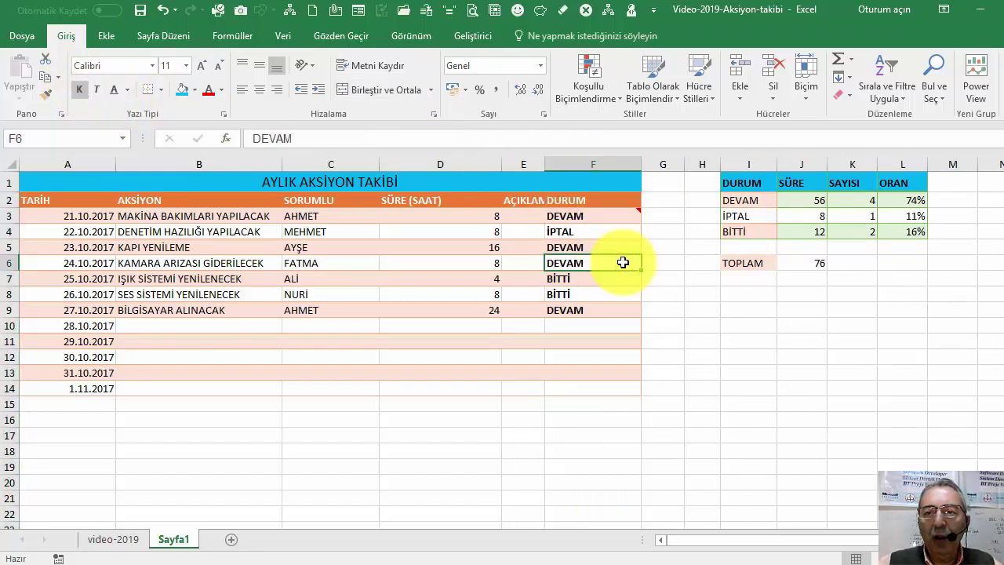
left_click(869, 201)
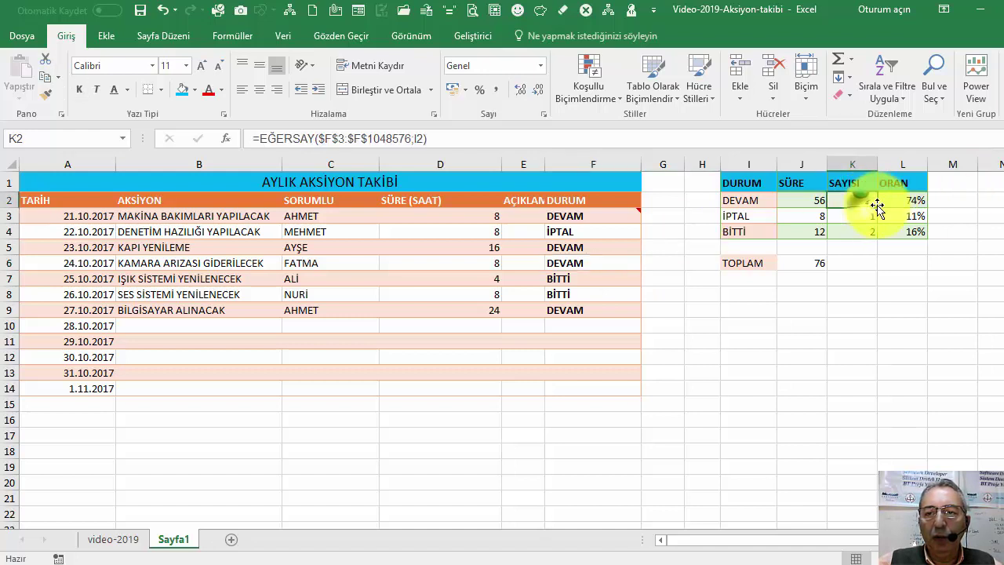
left_click(907, 202)
left_click(906, 234)
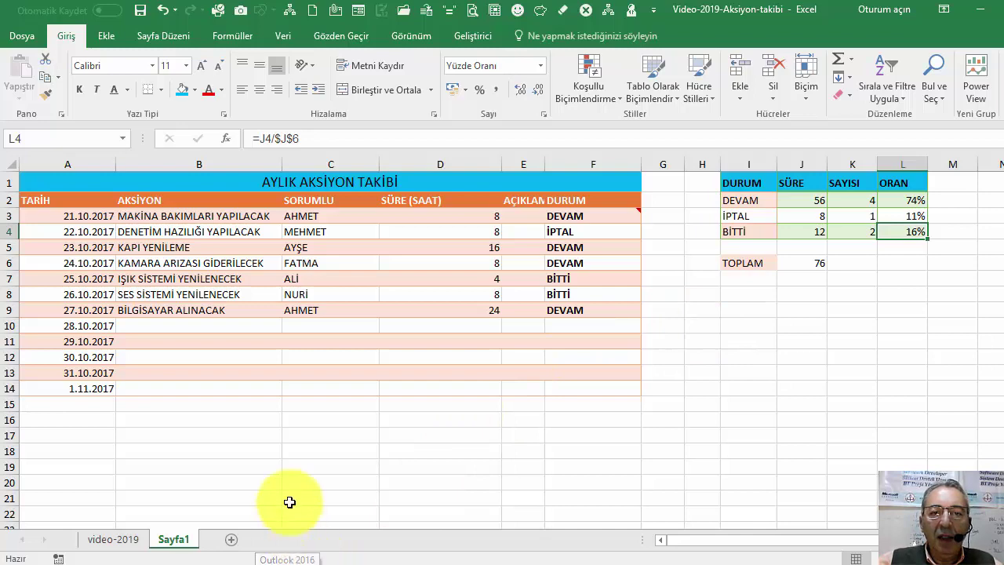
left_click(129, 539)
left_click(171, 542)
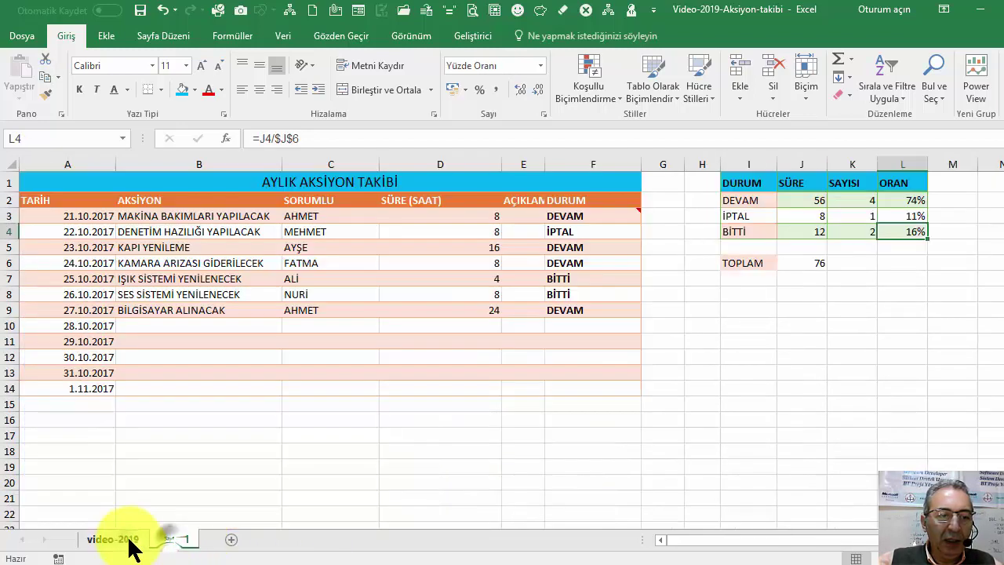
left_click(127, 541)
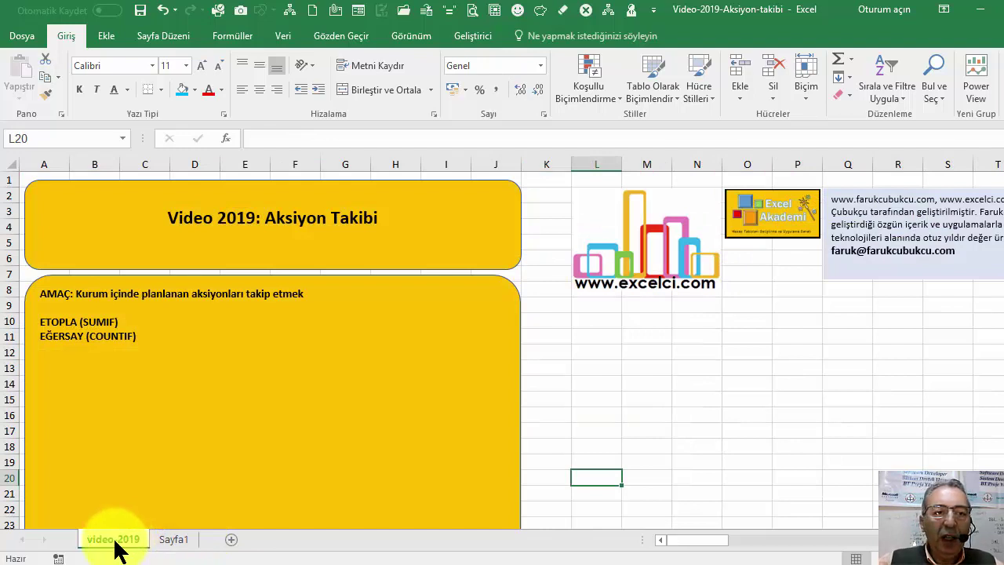
left_click(174, 540)
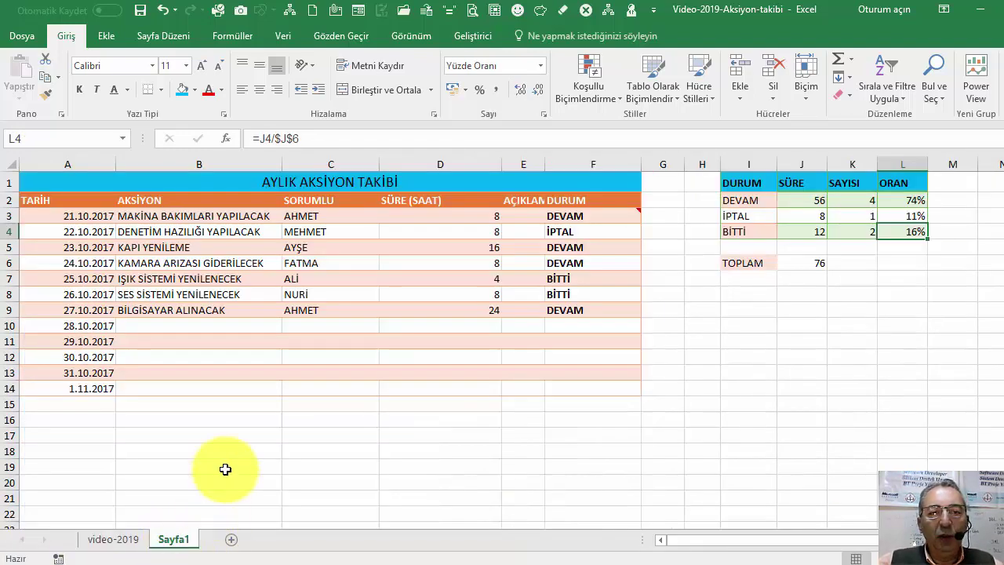